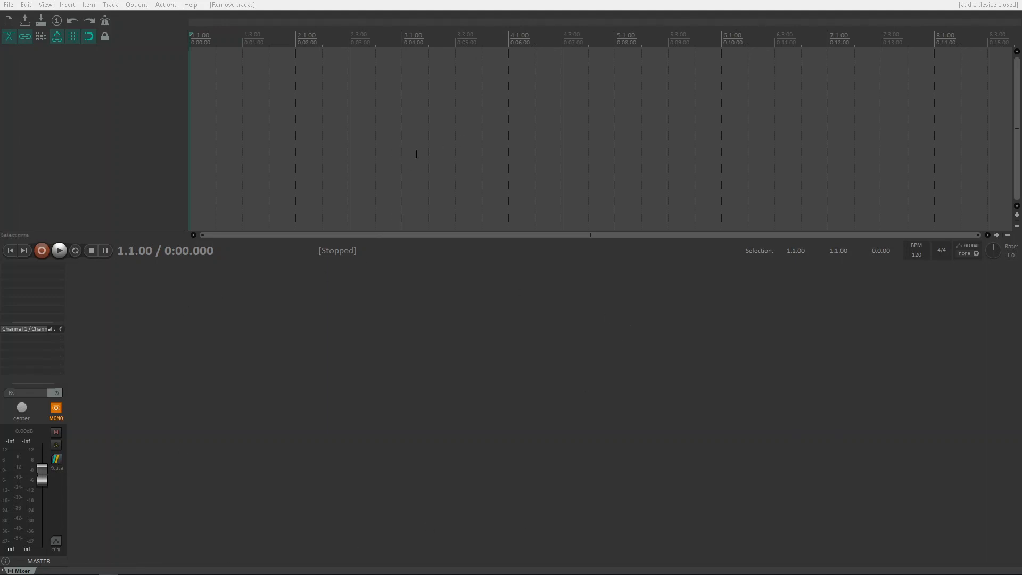
Step: Set the audio system to ASIO with the AudioBox ASIO Driver in the audio device preferences
click(136, 6)
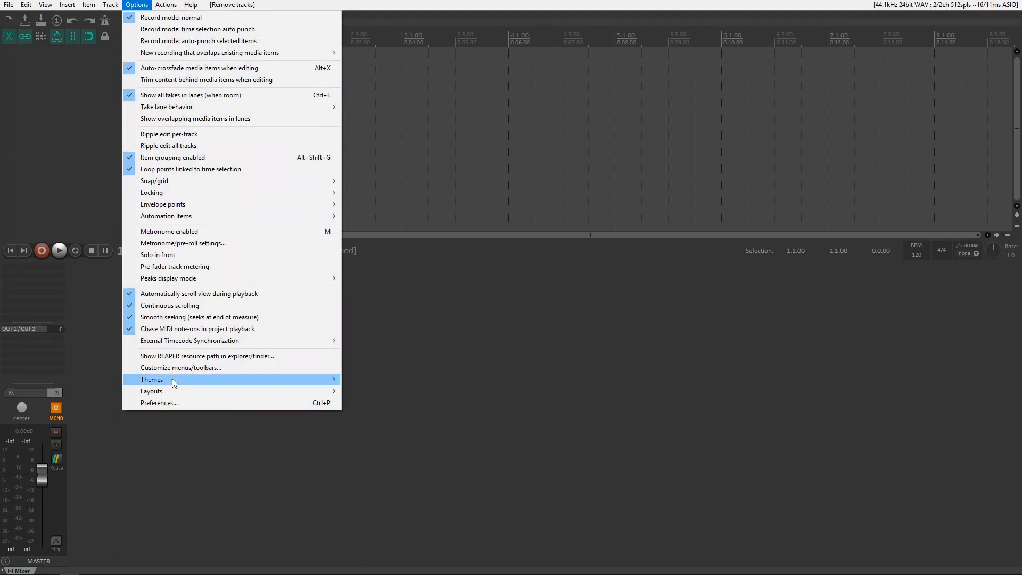
click(169, 402)
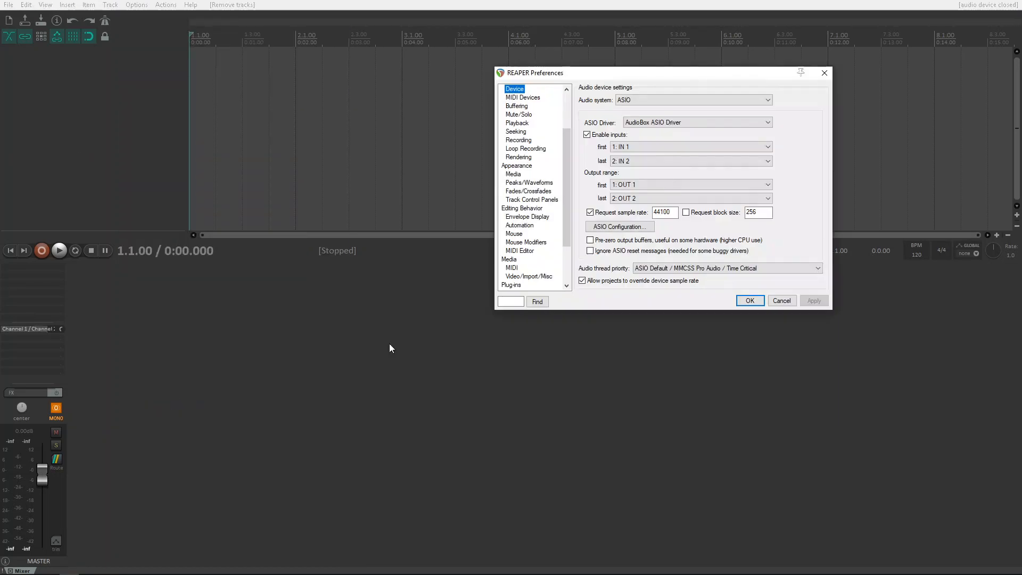
click(701, 100)
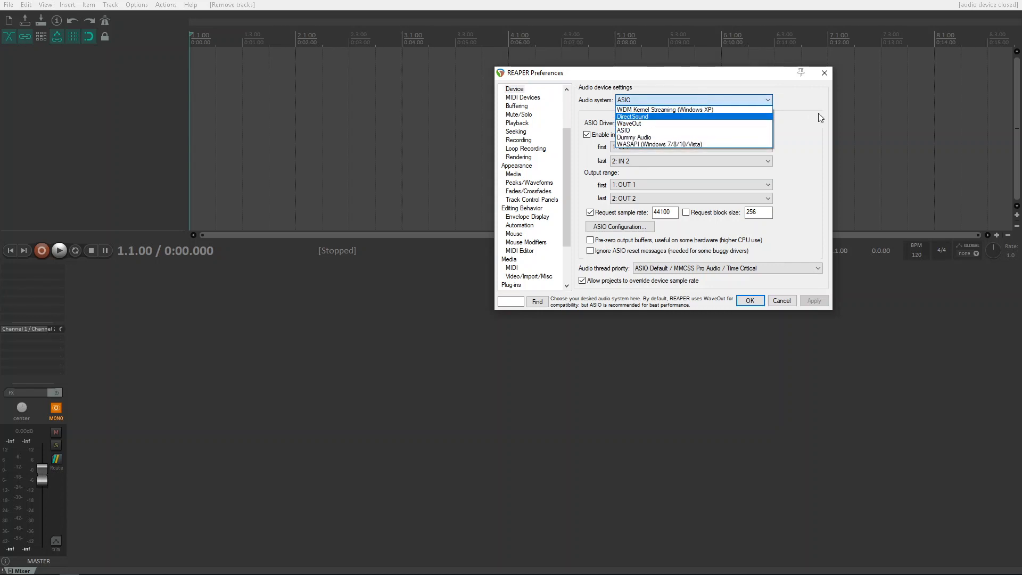
click(703, 130)
click(759, 122)
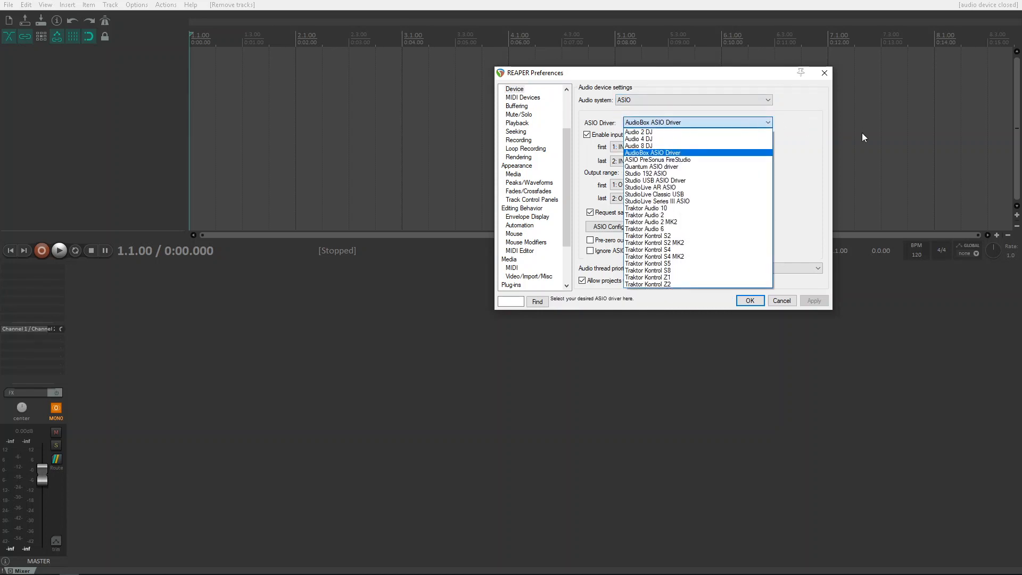
click(806, 136)
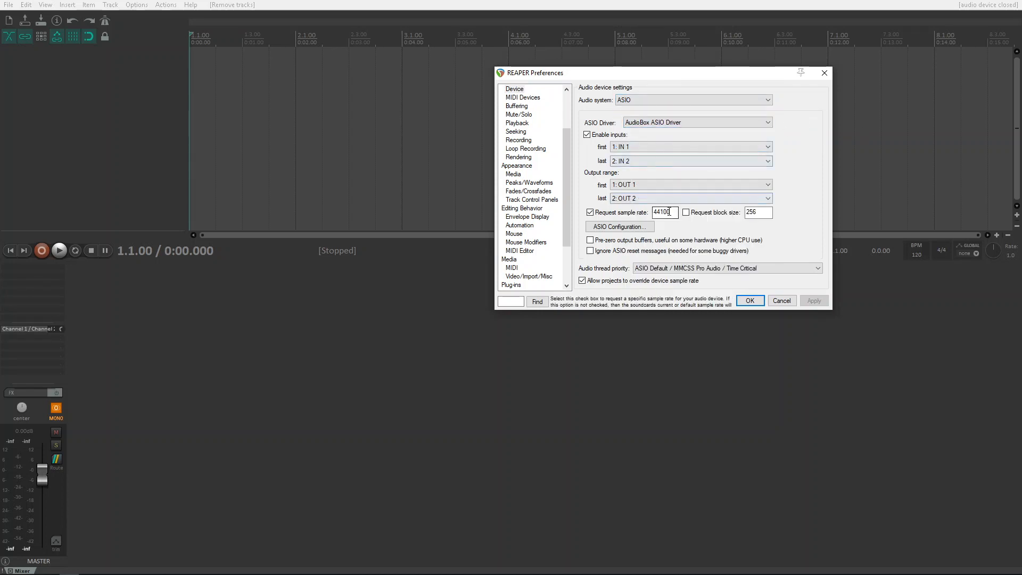
Step: Review the requested sample rate and the MIDI device preferences, and accept the audio device settings
drag(671, 212, 657, 212)
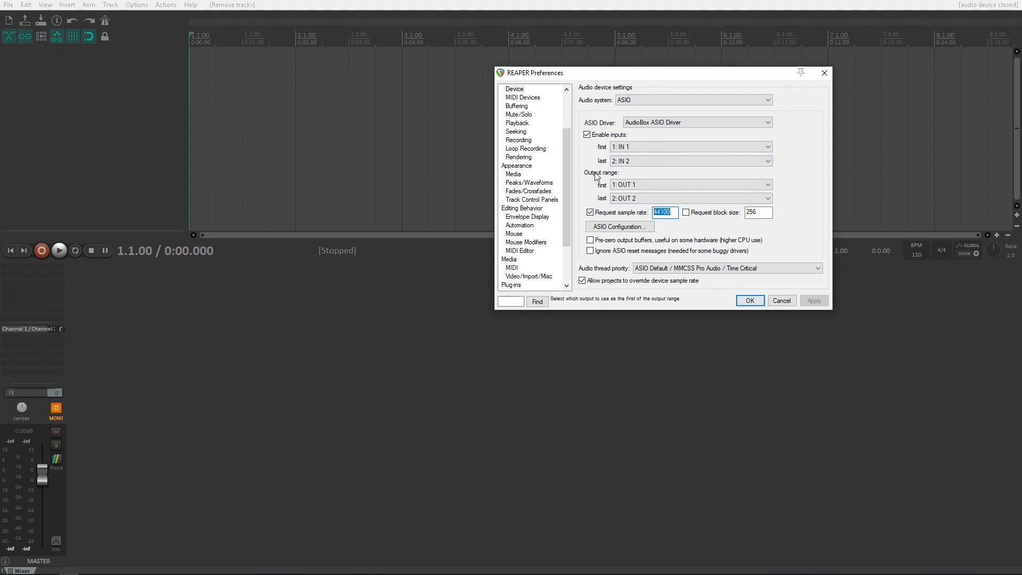
click(524, 98)
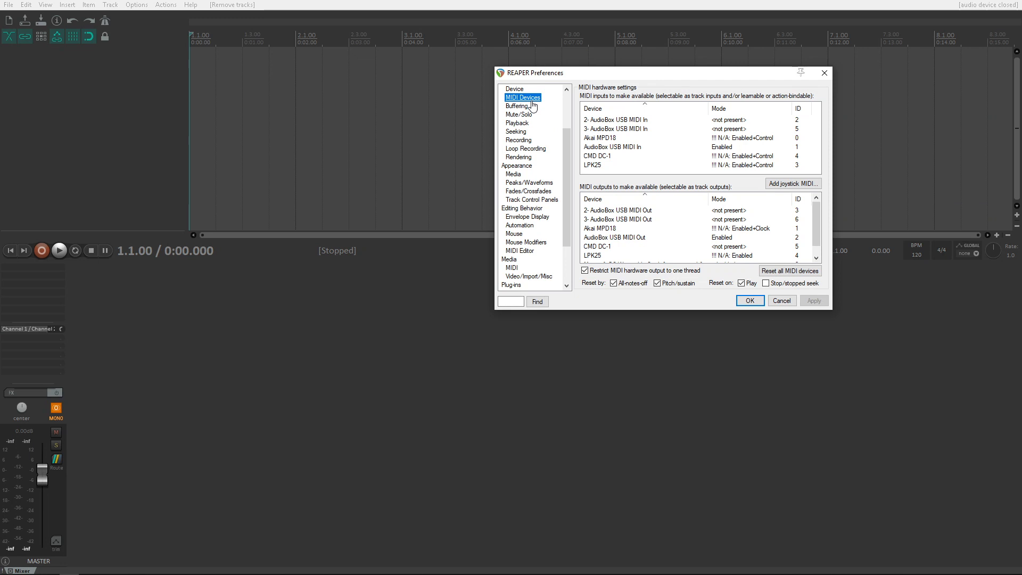
click(520, 91)
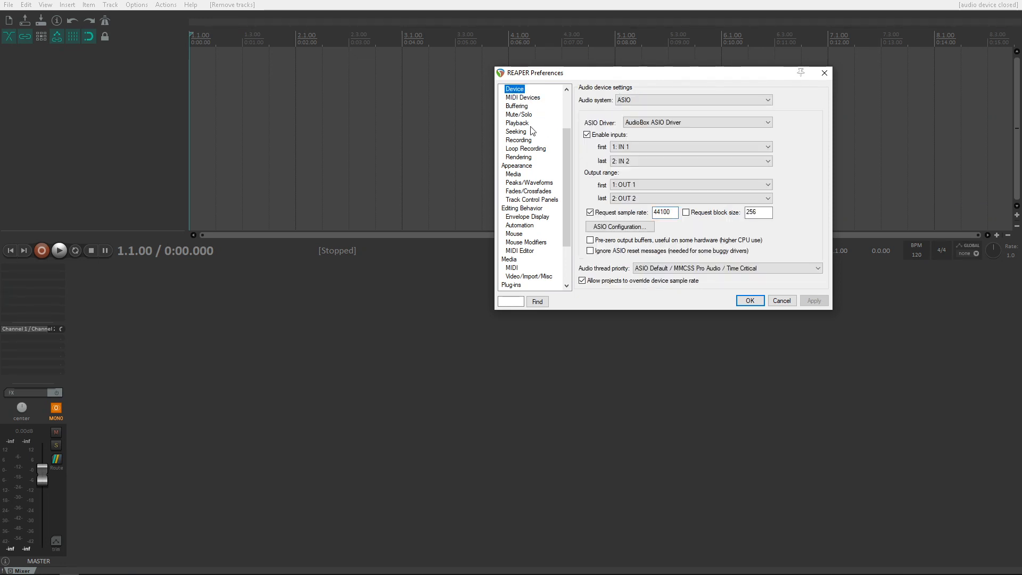
click(751, 301)
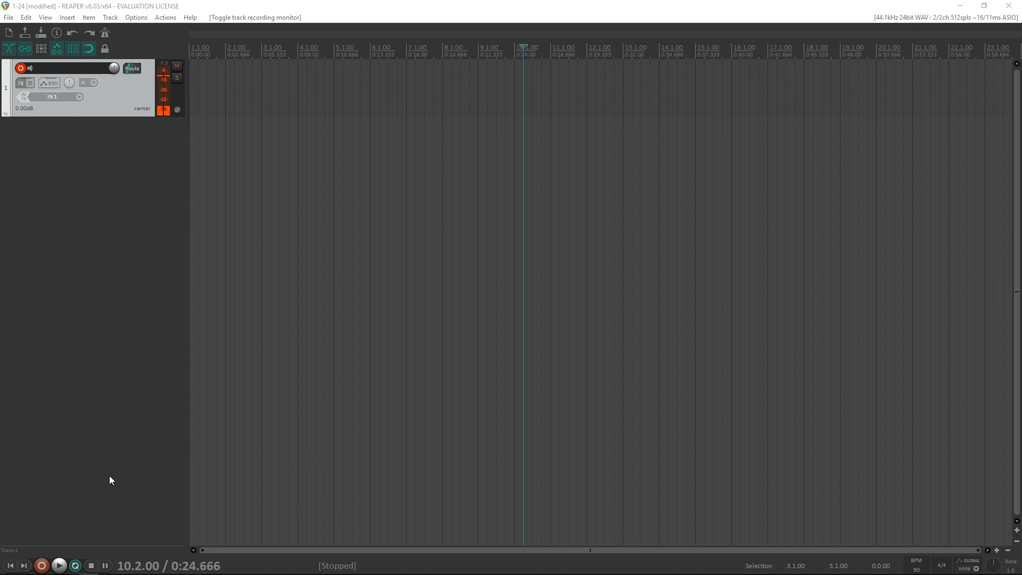
Step: Record a short test take on track 1 from 10.2.00 and play it back from 10.3.00
click(42, 567)
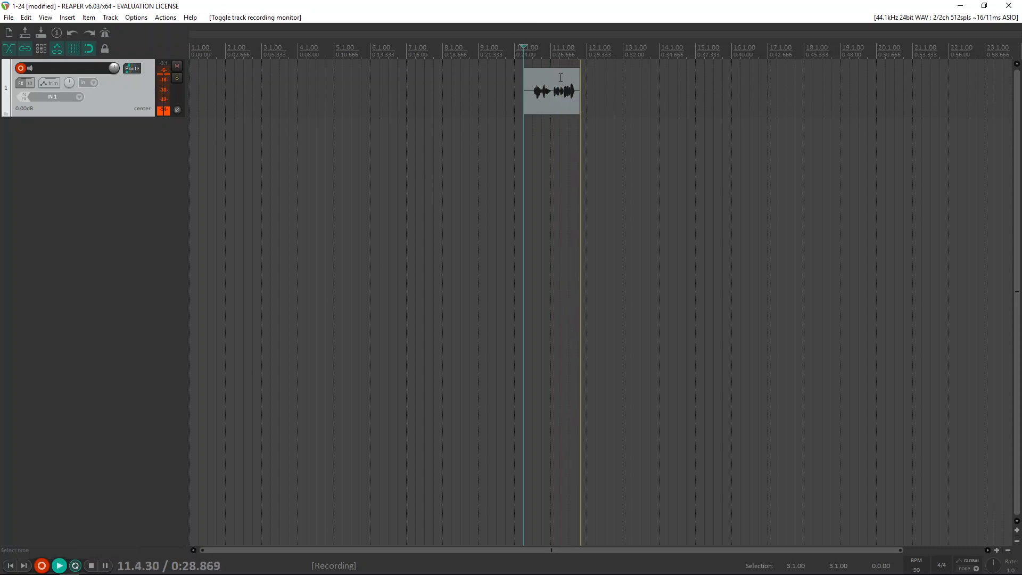
key(space)
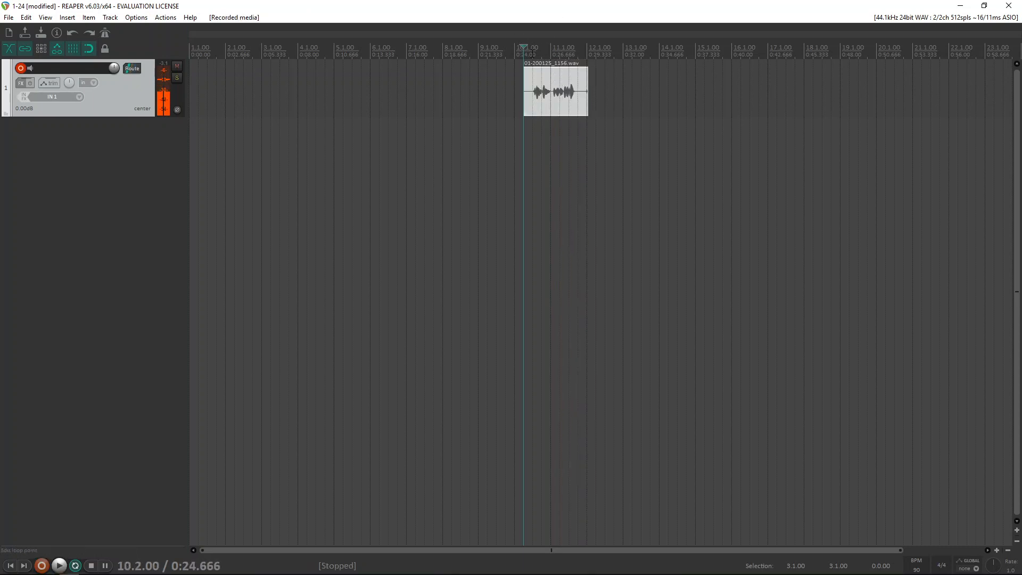
click(532, 48)
key(space)
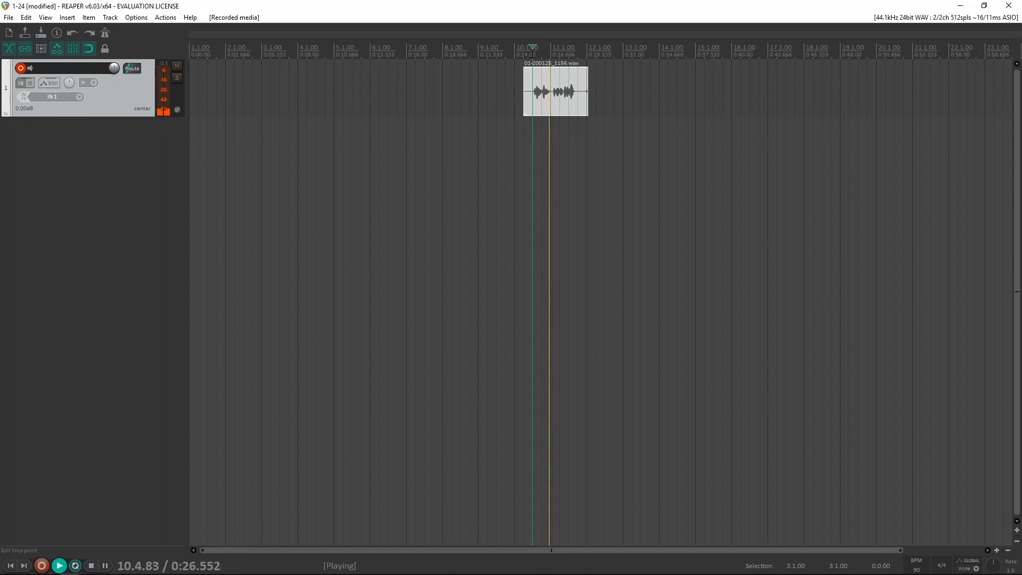
key(space)
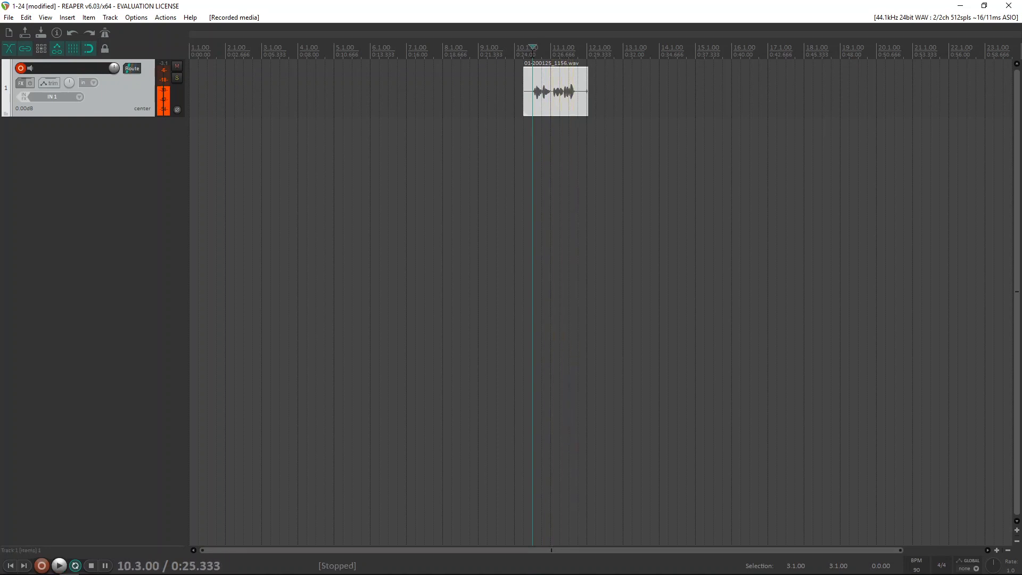
Step: Delete the test take from track 1
click(576, 94)
key(Delete)
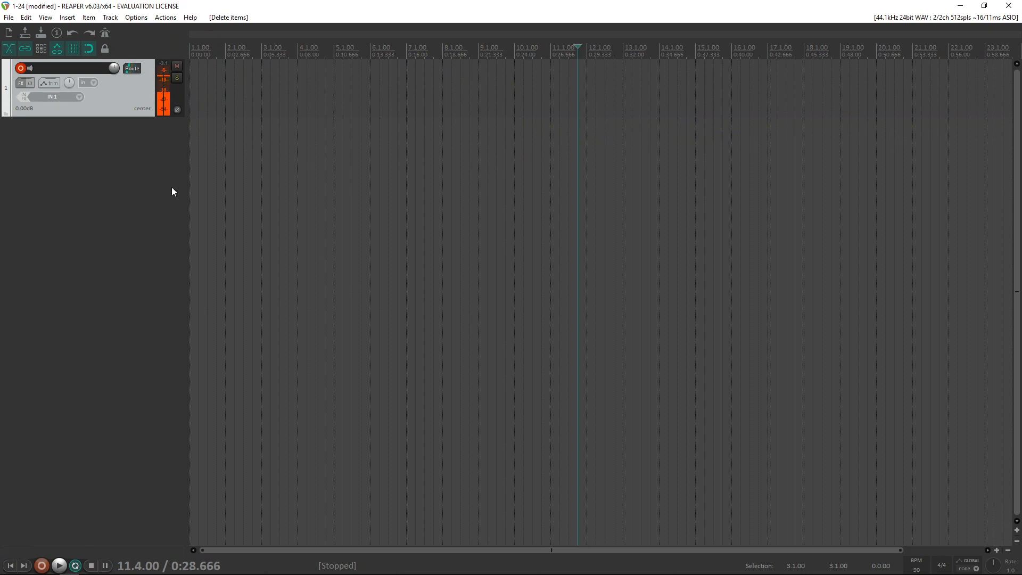
Step: Add a second track, arm it for recording with monitoring on, and set its mono input to IN 2
double_click(98, 167)
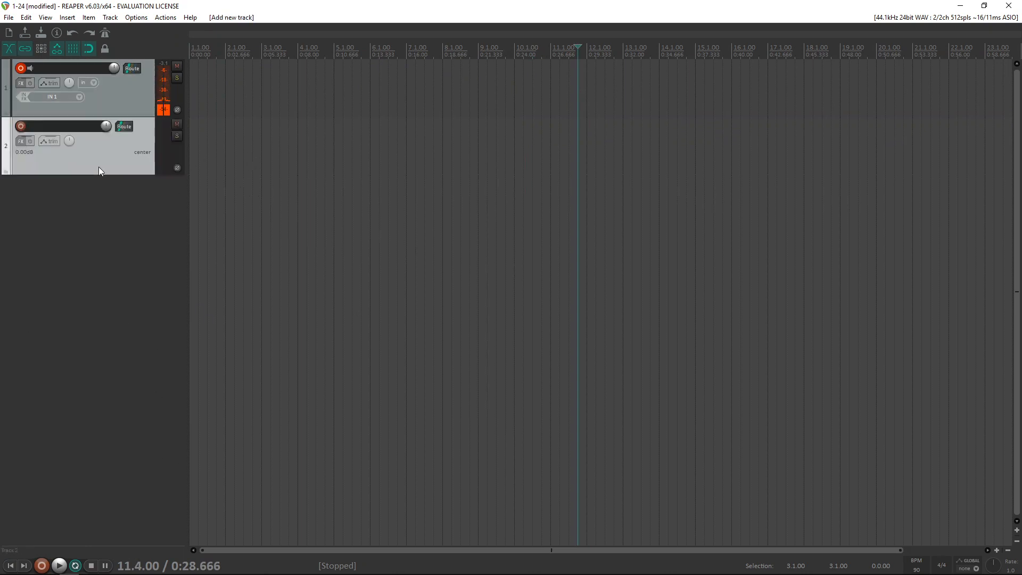
click(21, 126)
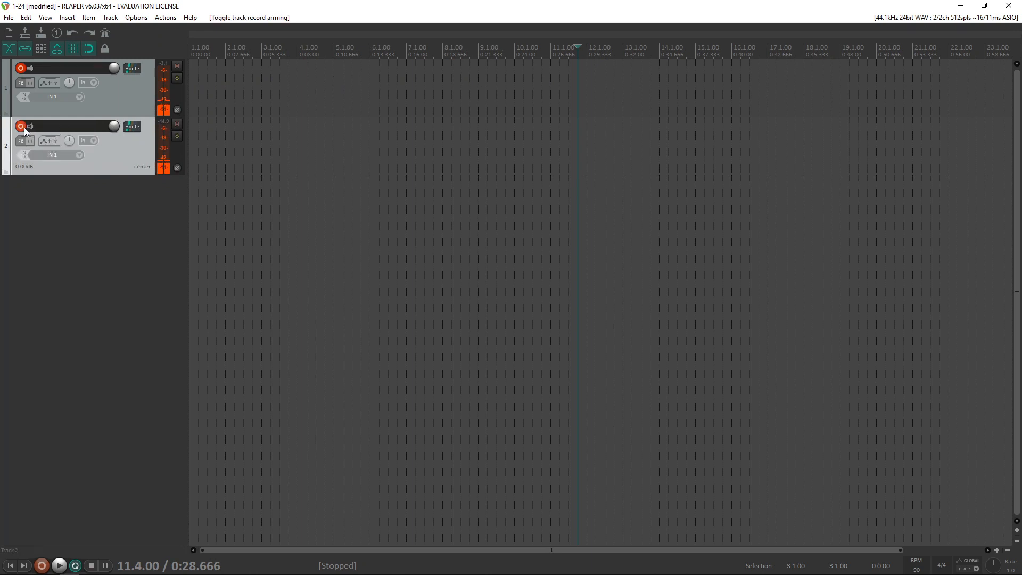
click(30, 126)
click(68, 154)
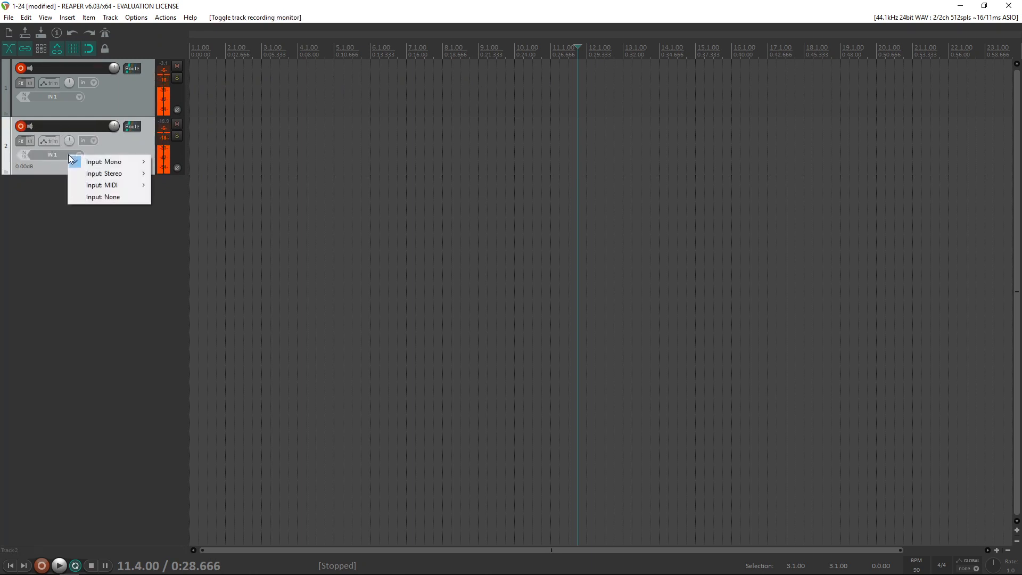
mouse_move(135, 162)
click(168, 174)
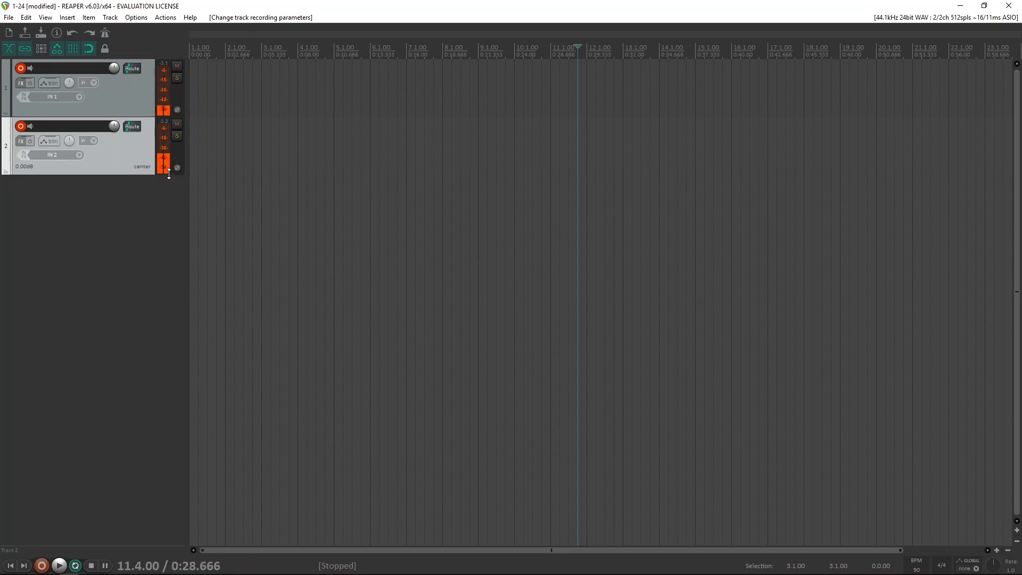
Step: Enlarge track 1 to view its input meter, restore its height, and enlarge track 2 the same way
click(132, 112)
drag(134, 124, 135, 229)
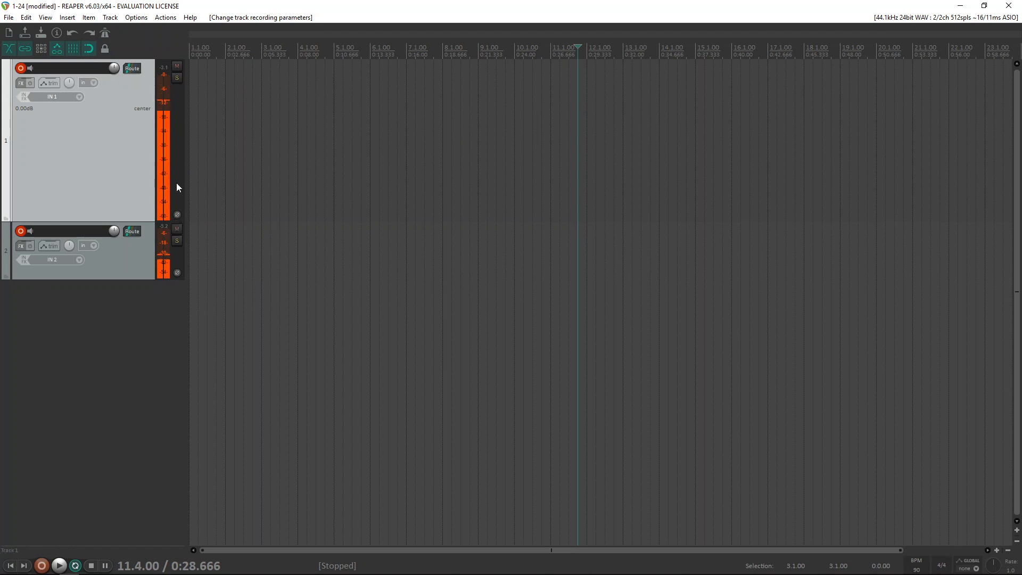
drag(141, 220, 133, 115)
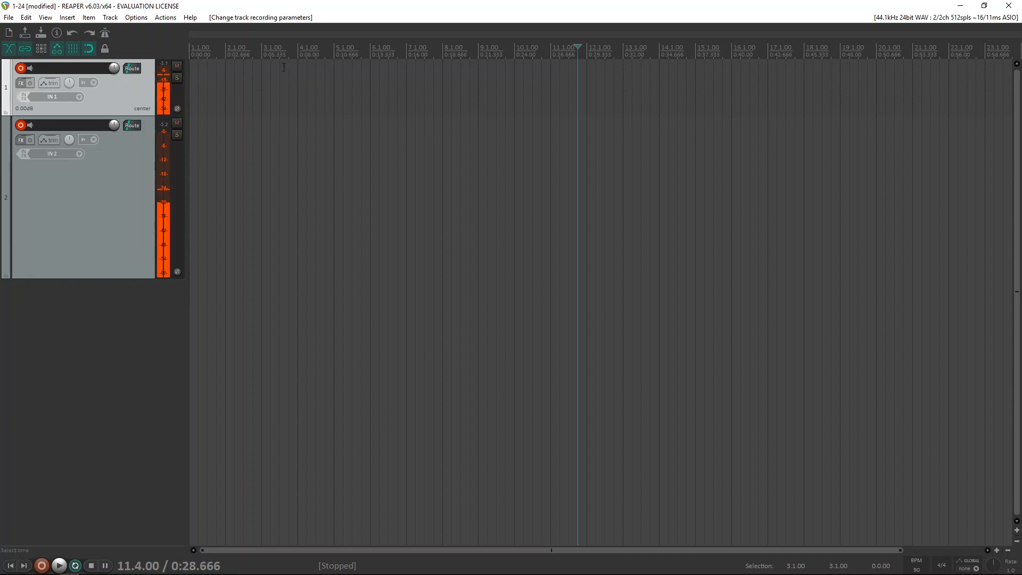
Step: Record a take on both armed tracks from 2.1.00, enabling the metronome during the recording
click(226, 60)
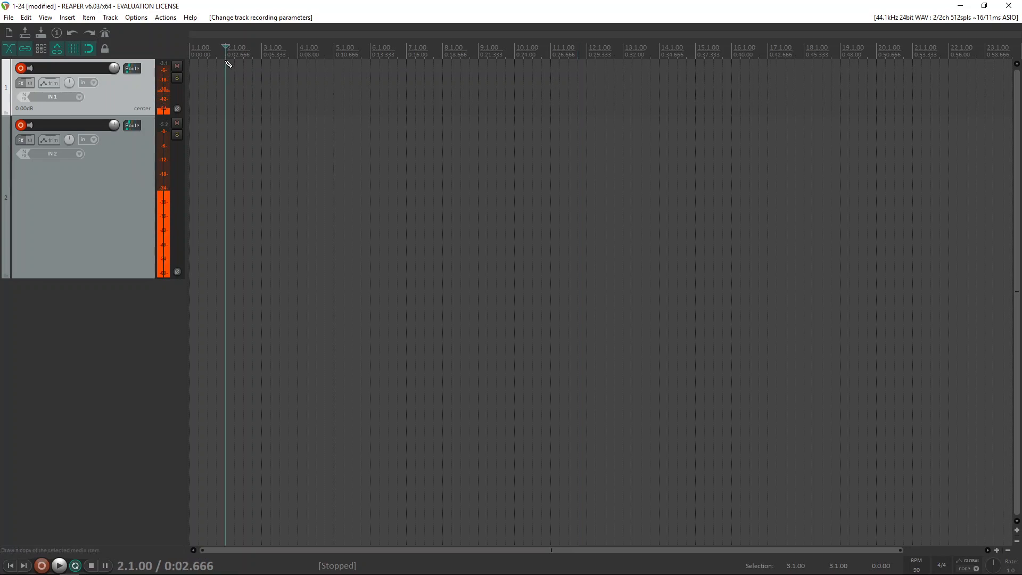
key(ctrl+r)
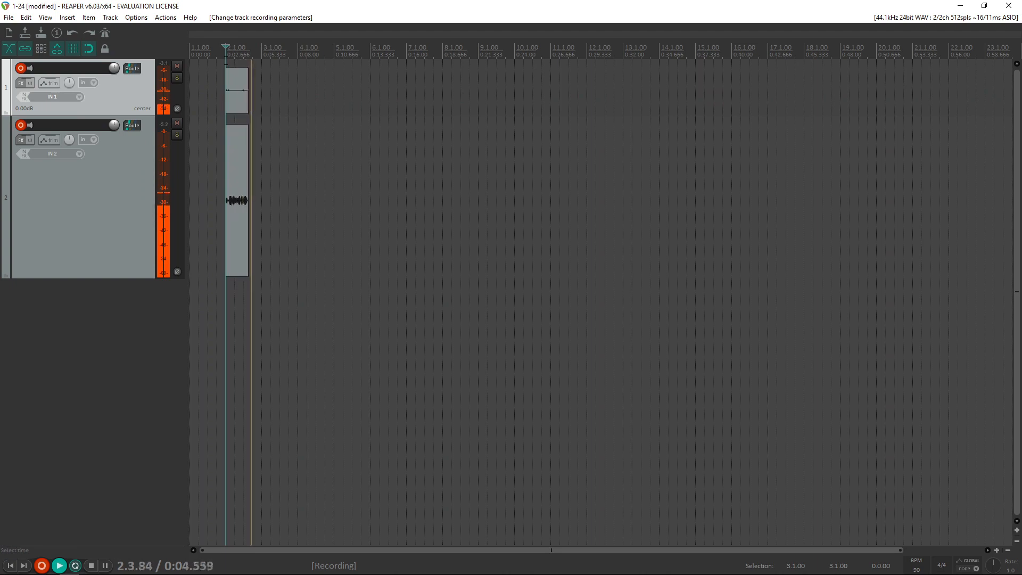
click(105, 34)
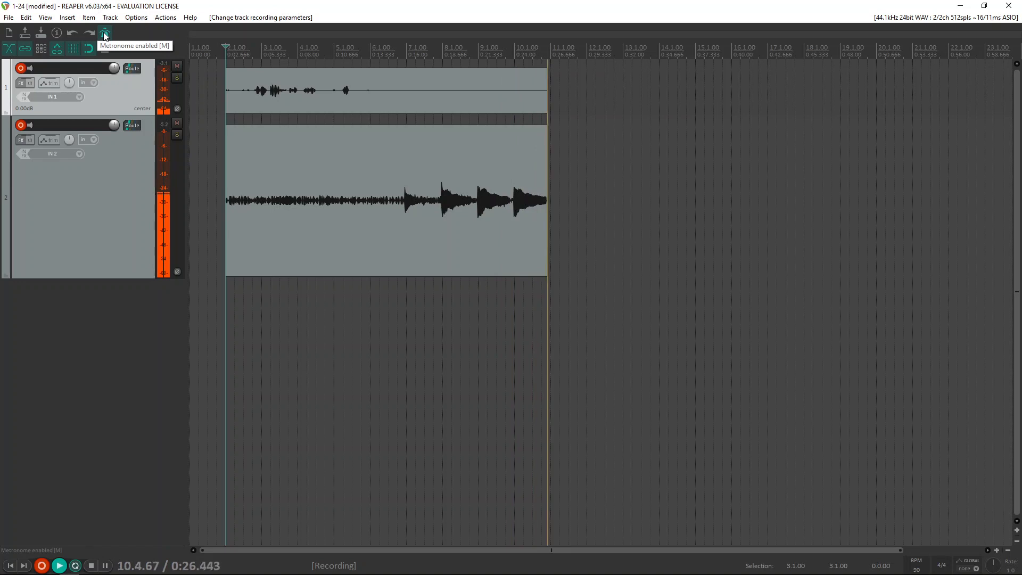
key(space)
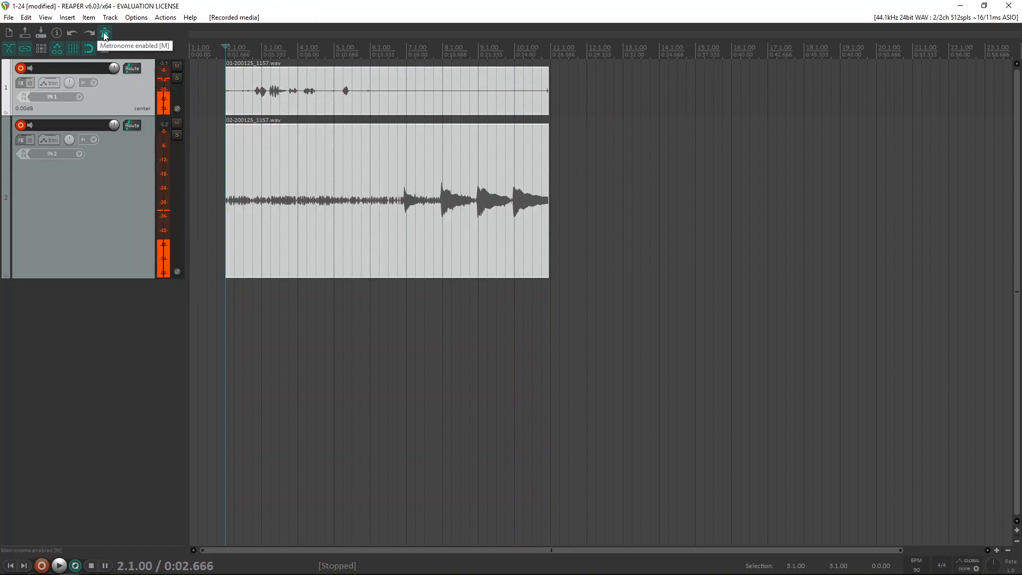
Step: Delete the recorded clip on track 1 and adjust the track 2 clip's edges to span 7.1.00 to 11.1.00
click(362, 81)
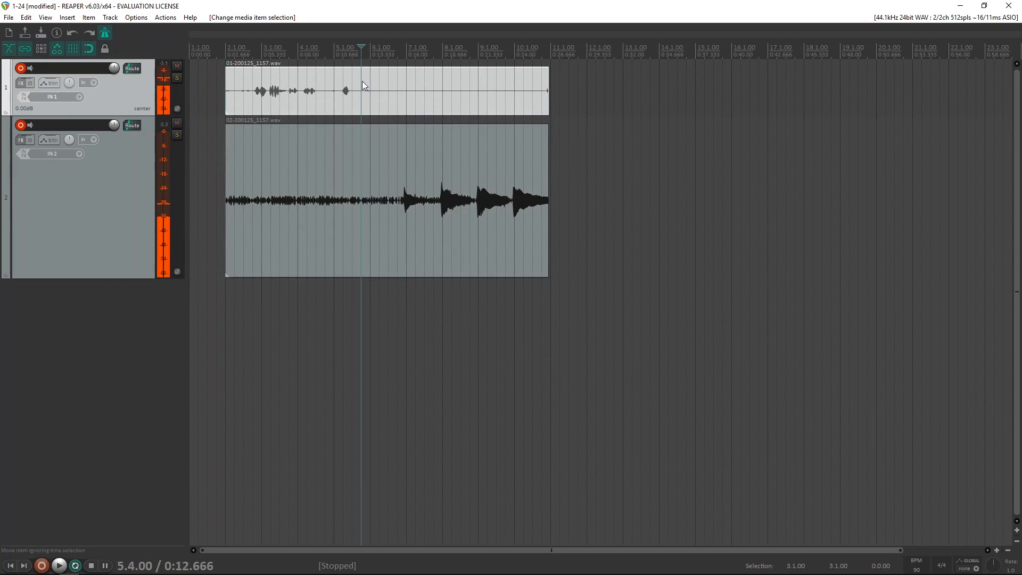
key(Delete)
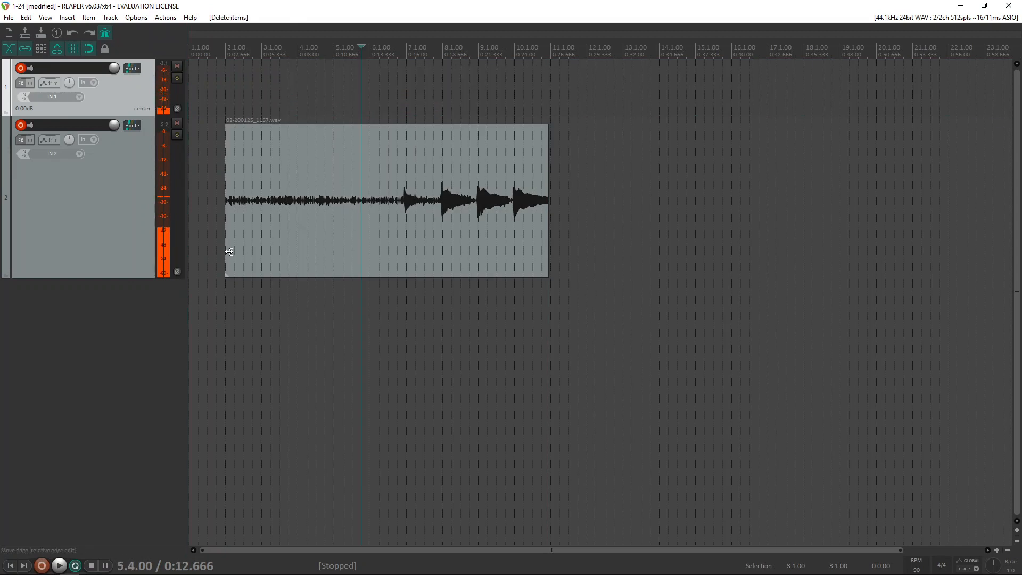
drag(228, 251, 406, 248)
click(547, 154)
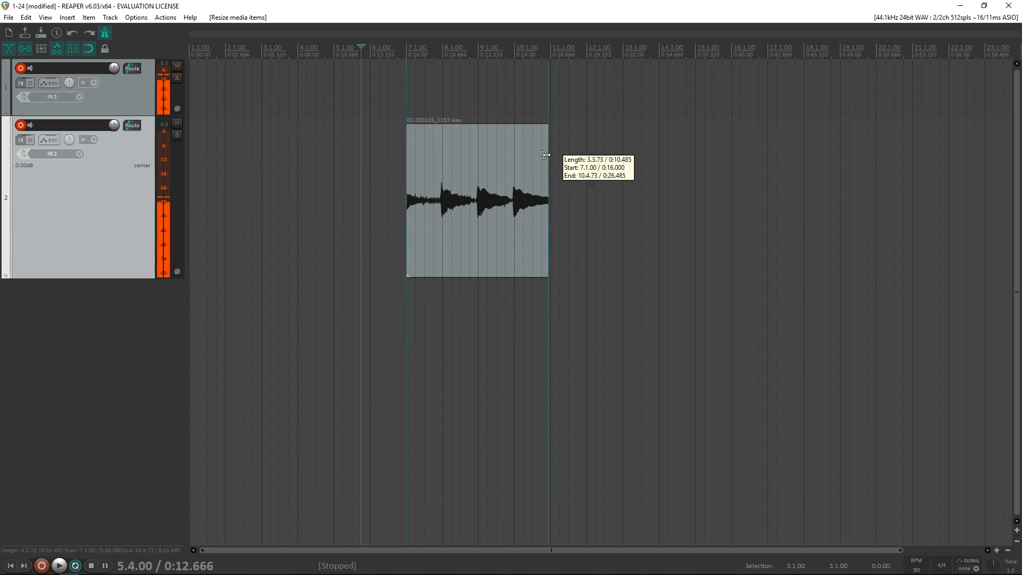
scroll(546, 155, up, 8)
mouse_move(600, 186)
mouse_down()
mouse_move(635, 188)
mouse_move(600, 190)
mouse_up()
scroll(545, 223, down, 8)
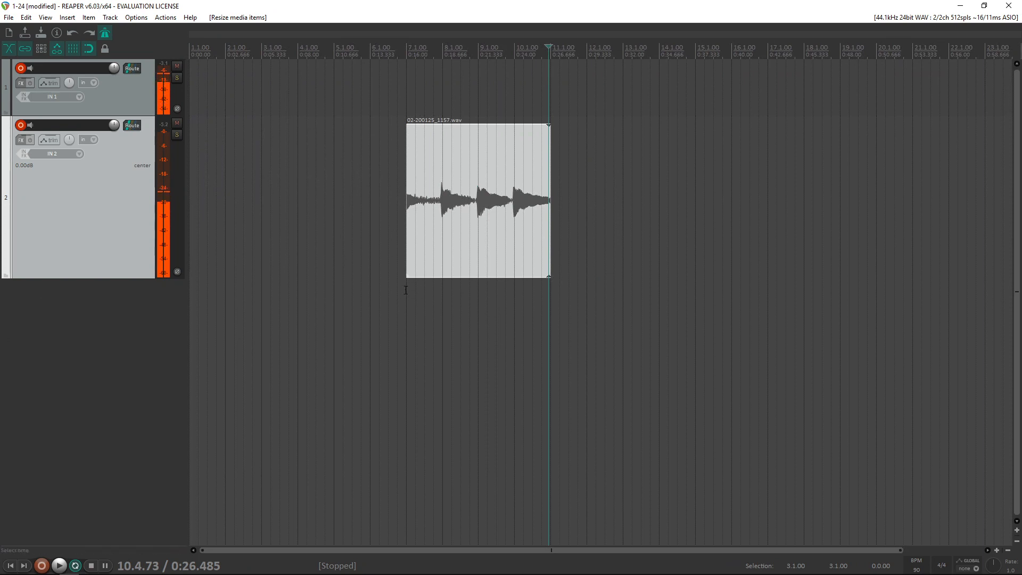
Step: Select the time range from 7.1.00 to 11.1.00 and play it in a loop with the metronome turned off
drag(405, 290, 551, 291)
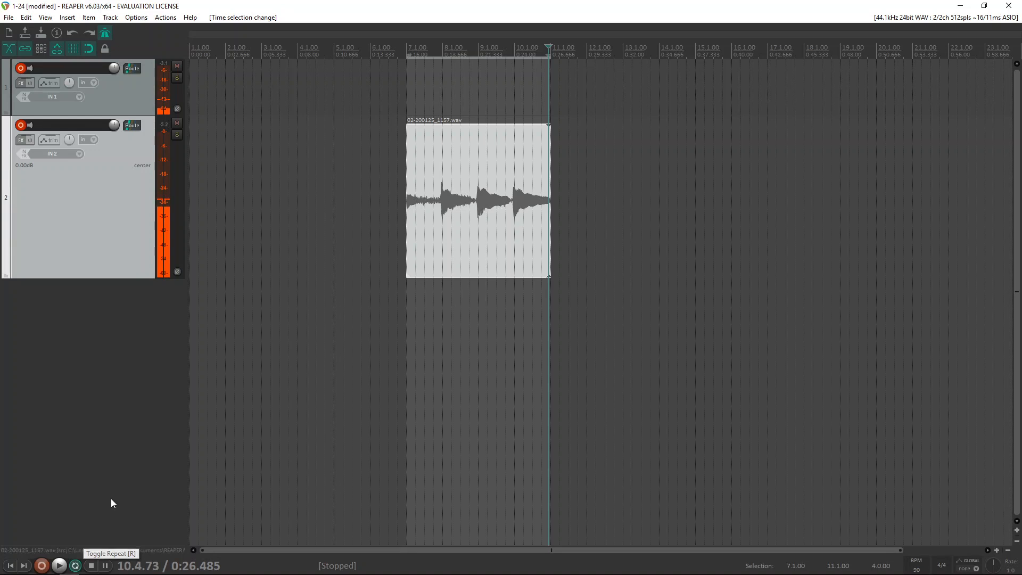
click(408, 49)
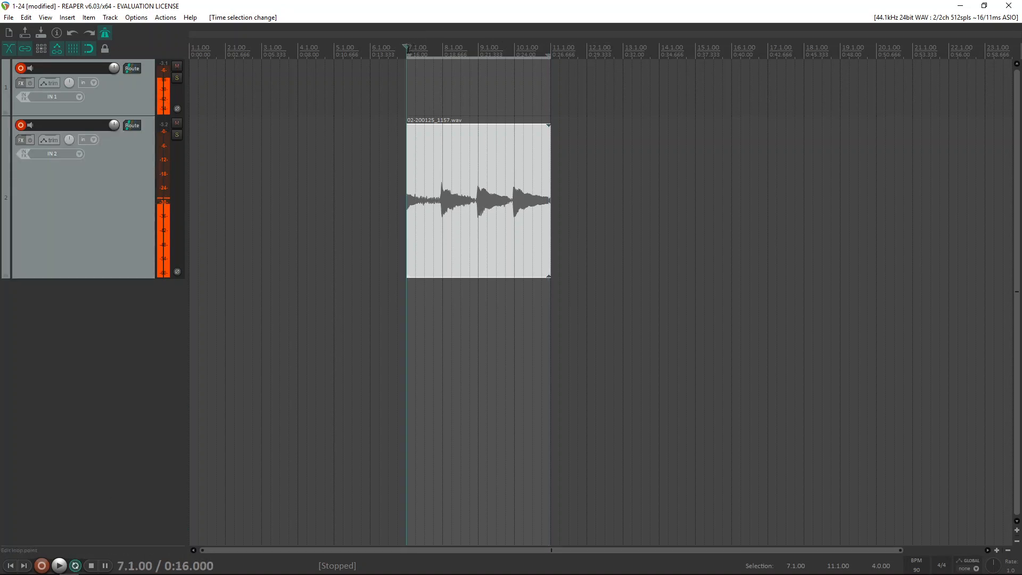
key(space)
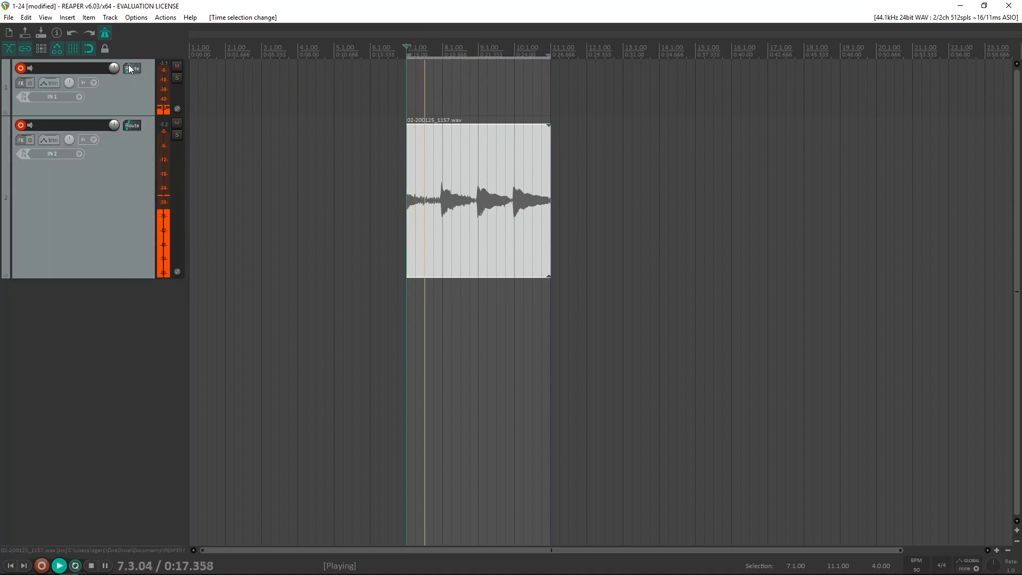
click(108, 33)
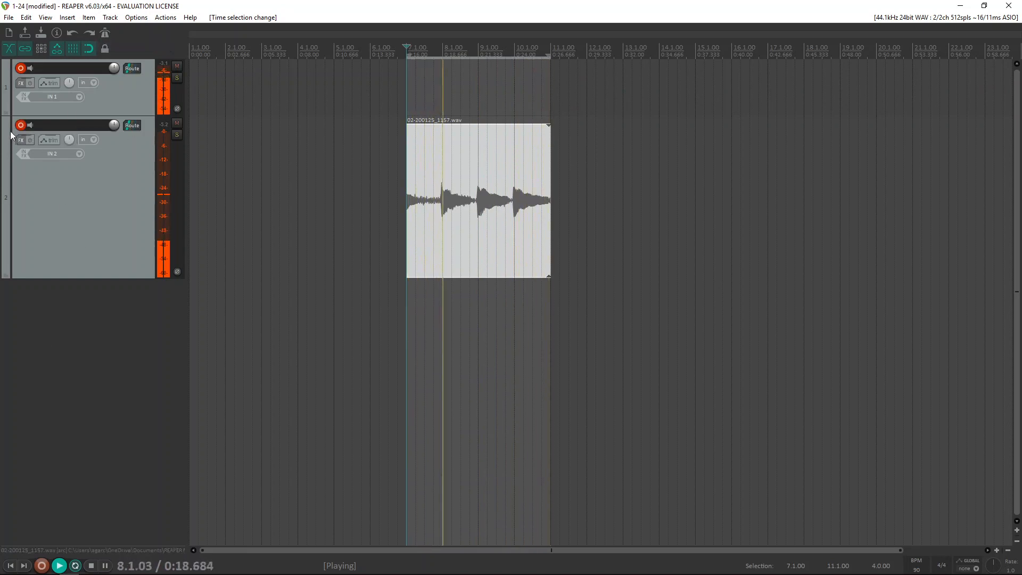
Step: Disarm track 2 and reduce its height to about half
click(24, 126)
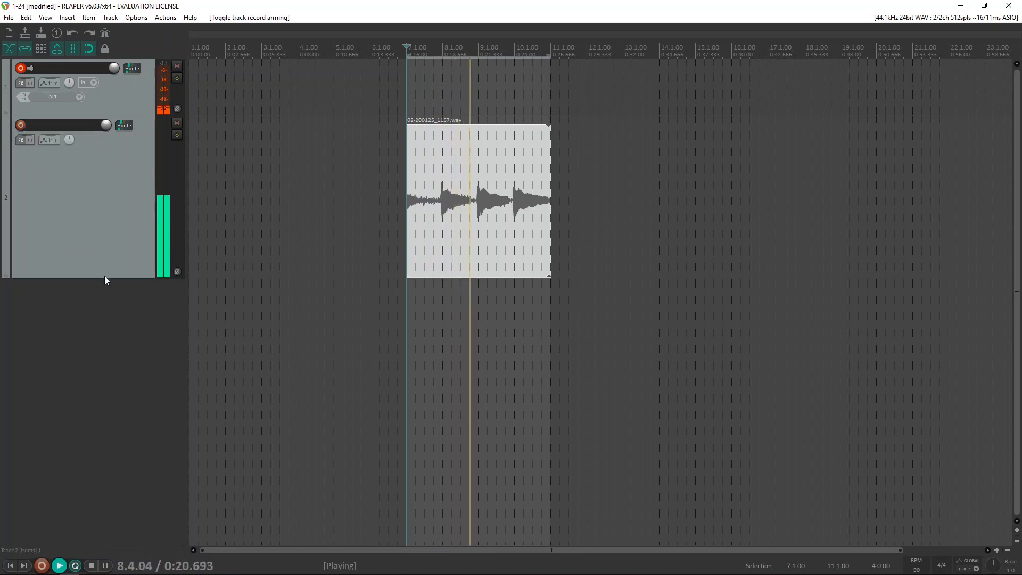
drag(102, 277, 101, 202)
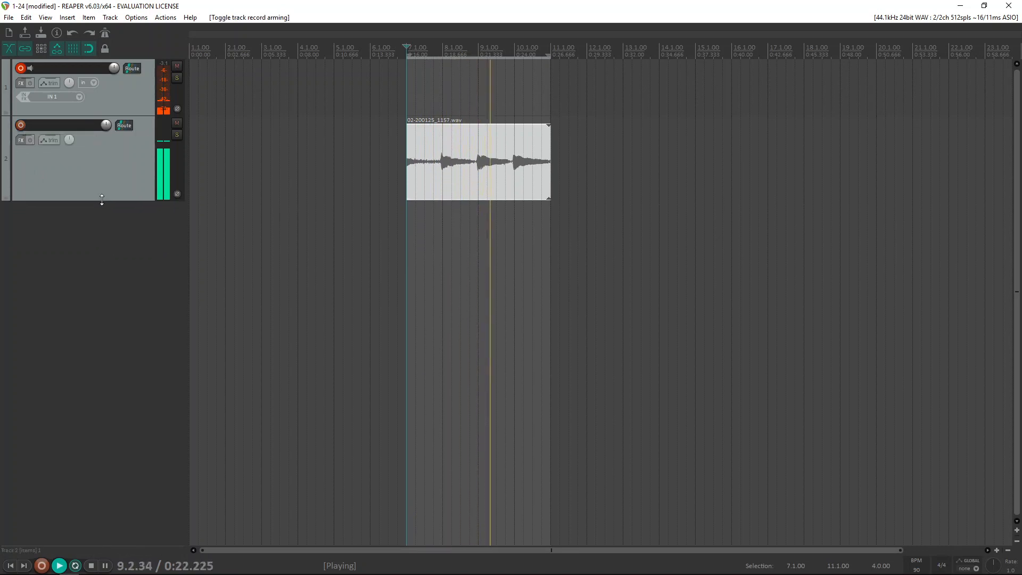
Step: Add a third track, arm it for recording with monitoring on, and set its mono input to input 2
double_click(82, 290)
click(24, 209)
click(31, 207)
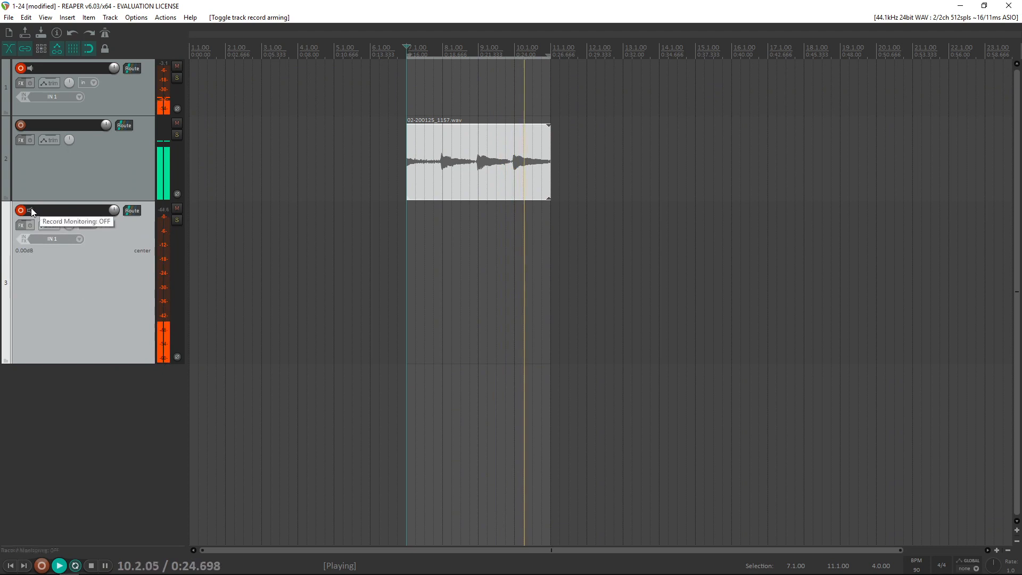
click(78, 240)
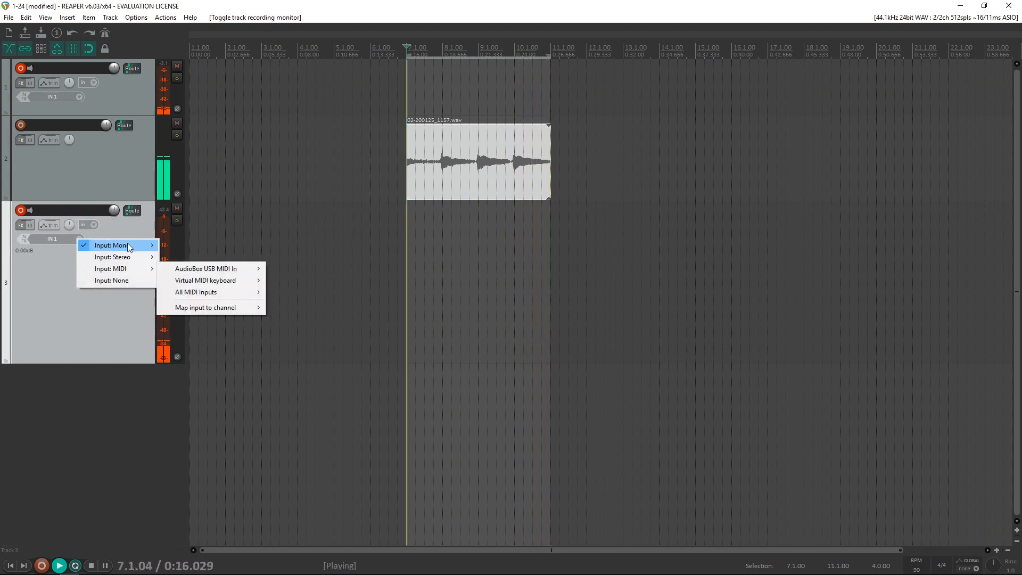
mouse_move(135, 245)
click(177, 257)
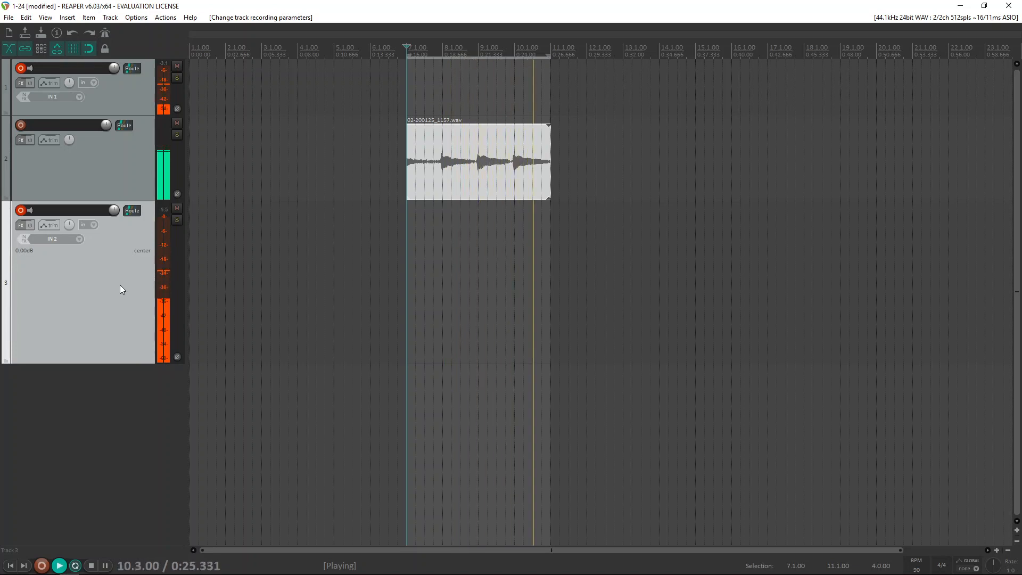
Step: Stop playback and record looped takes on the armed tracks over the 7.1.00 to 11.1.00 selection
key(space)
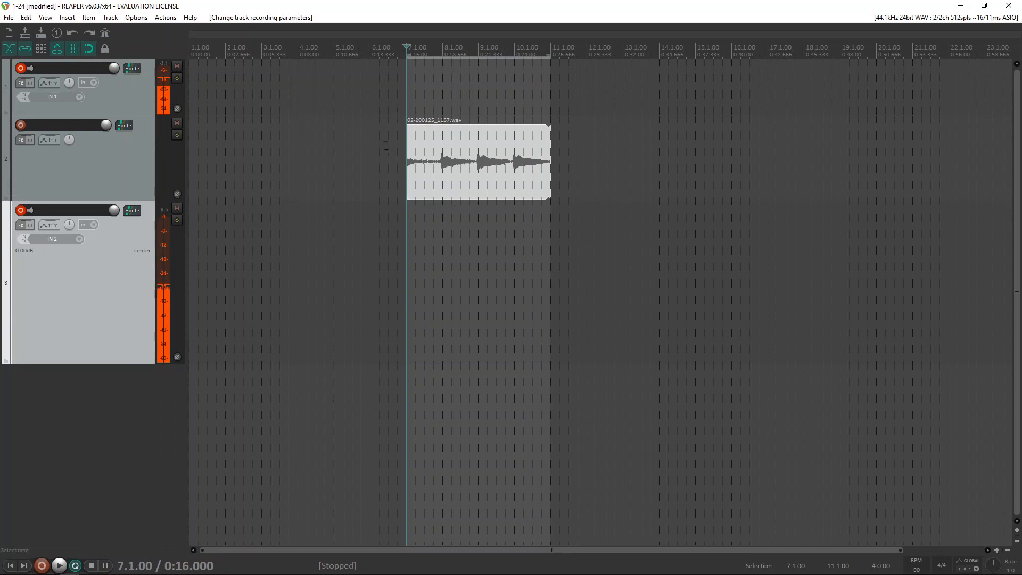
click(42, 565)
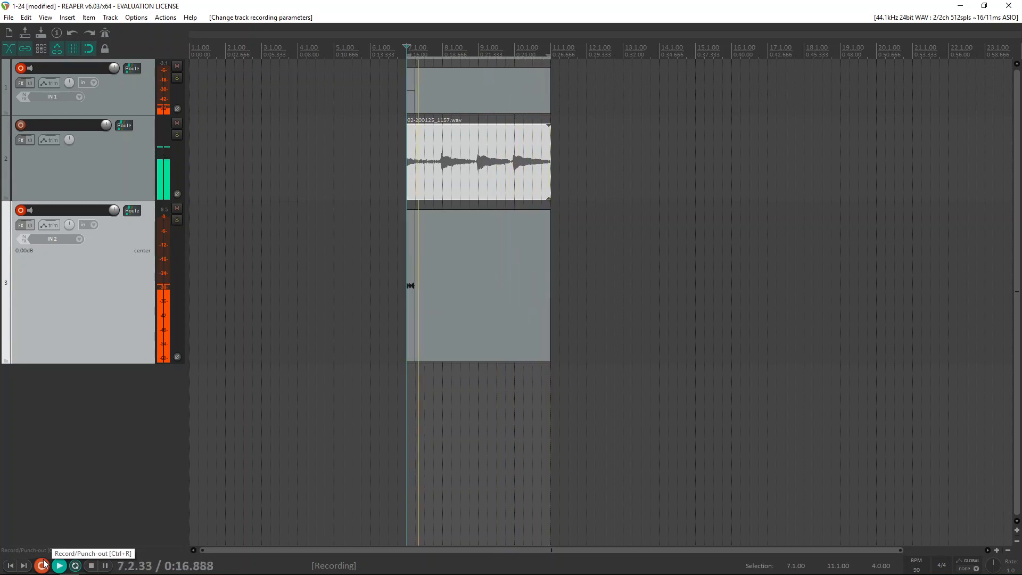
click(43, 564)
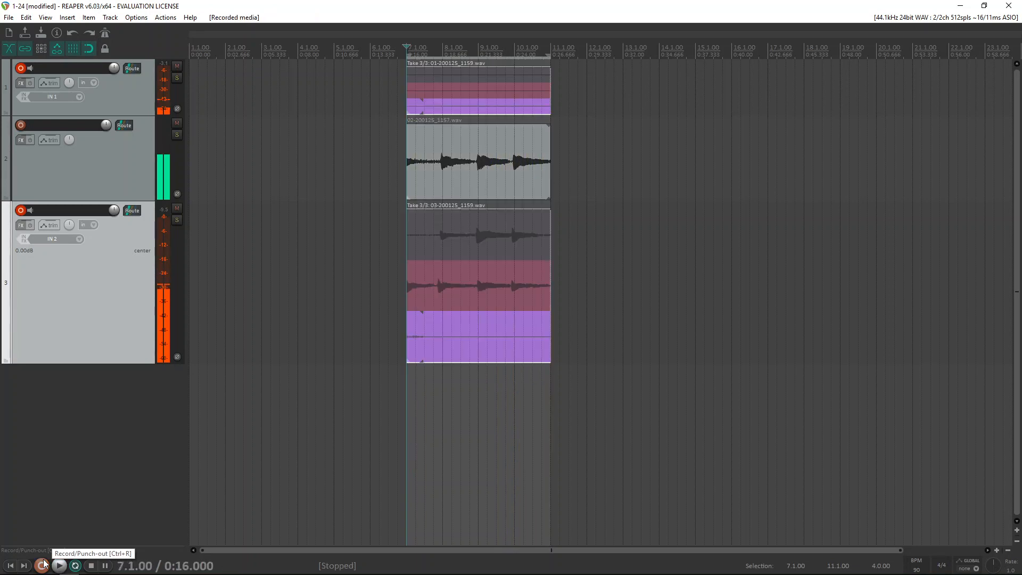
Step: Make take 2 on track 3 the active take and explode all takes in order
click(465, 285)
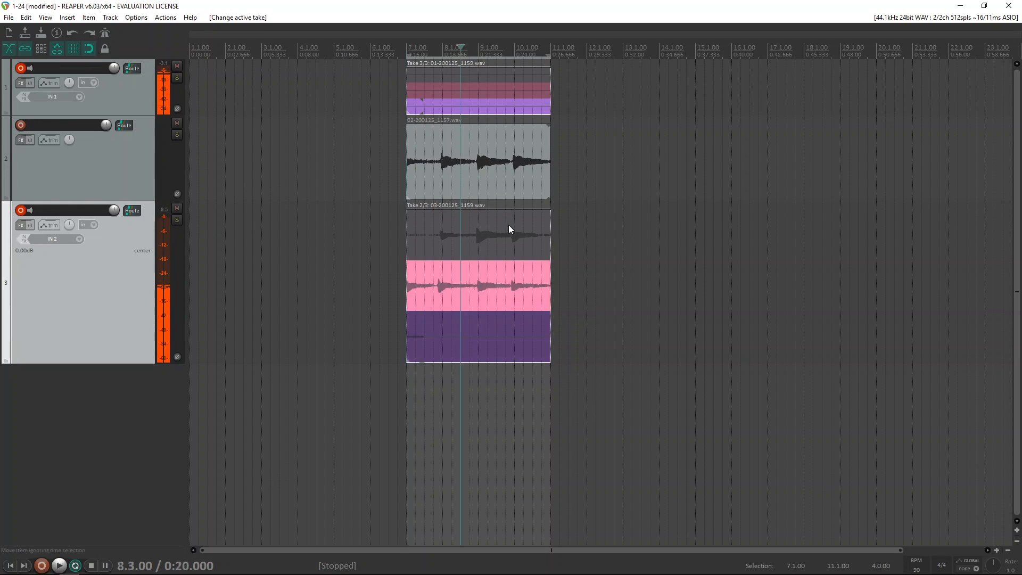
right_click(452, 285)
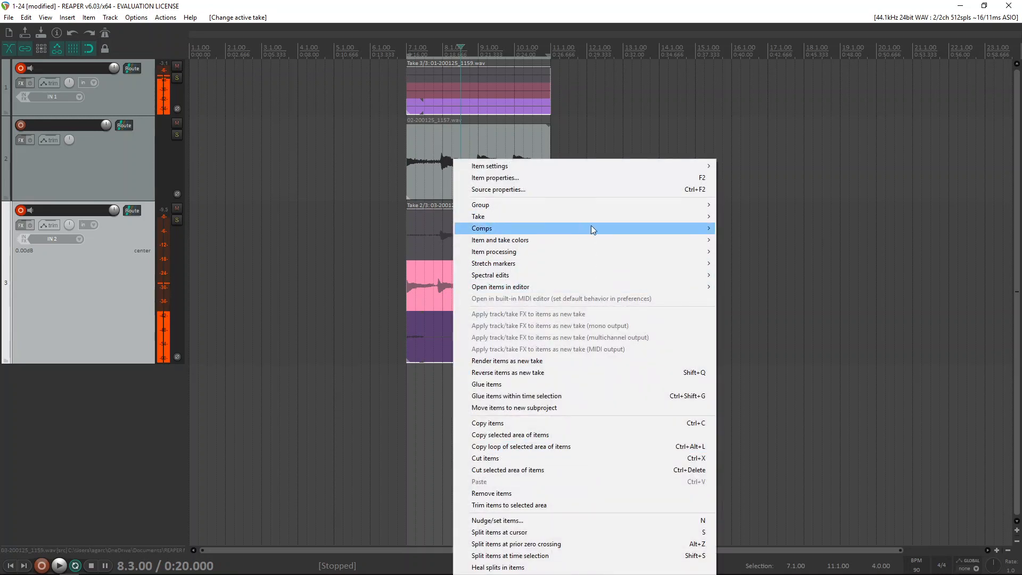
mouse_move(617, 216)
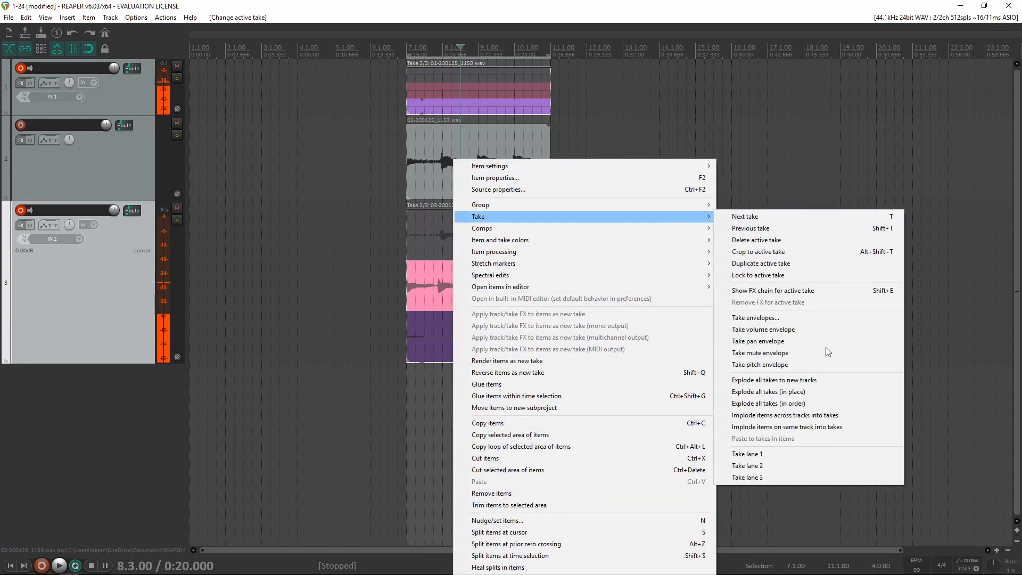
click(844, 401)
Step: Delete the first and third exploded clips on track 3 and move the remaining clip to start at 7.1.00
click(649, 285)
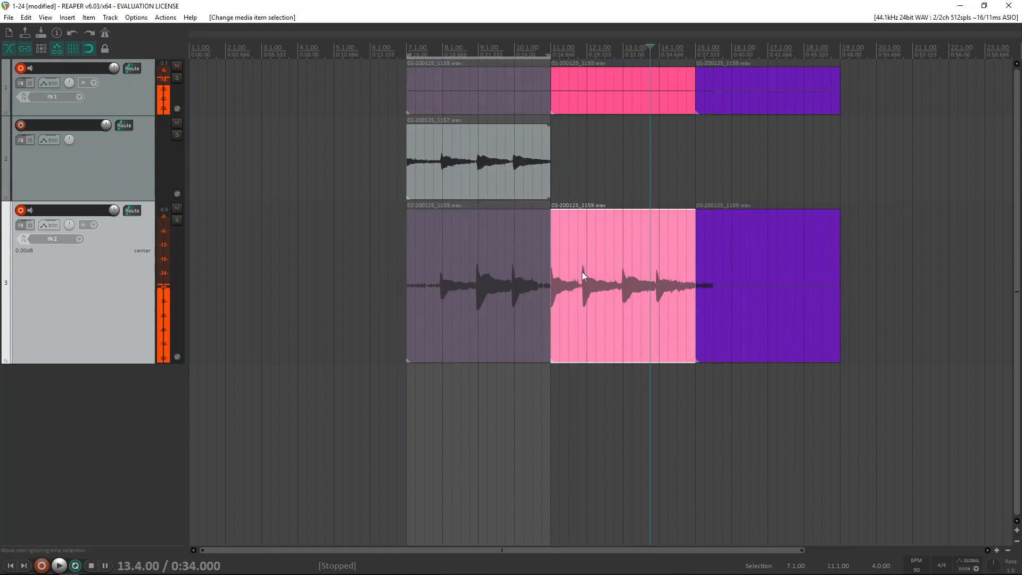
click(468, 294)
key(Delete)
click(746, 329)
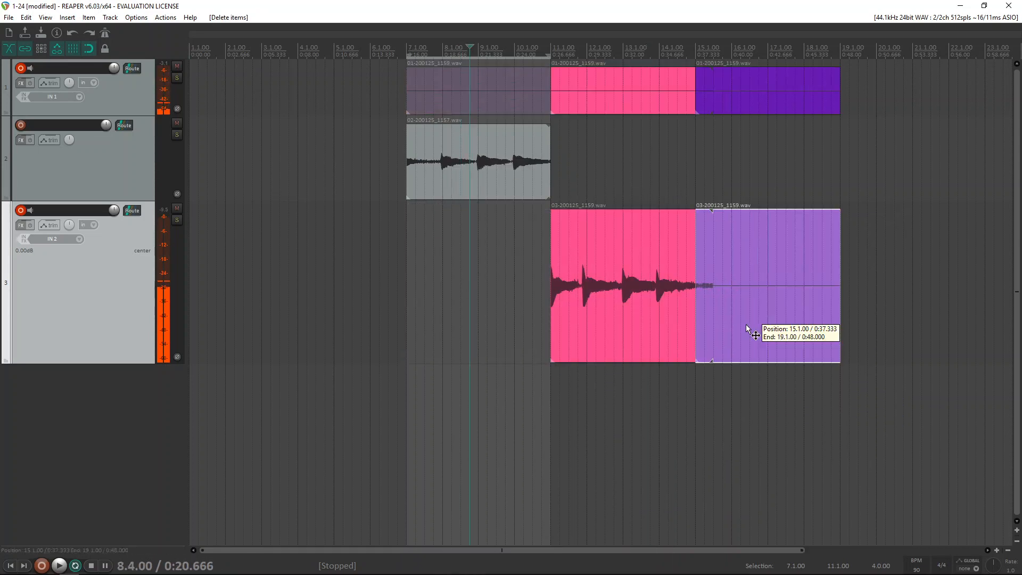
key(Delete)
drag(561, 305, 433, 288)
Step: Turn off snapping, split the track 3 clip at 7.4.45, and move the second part so its note starts on 8.1.00
scroll(433, 288, up, 8)
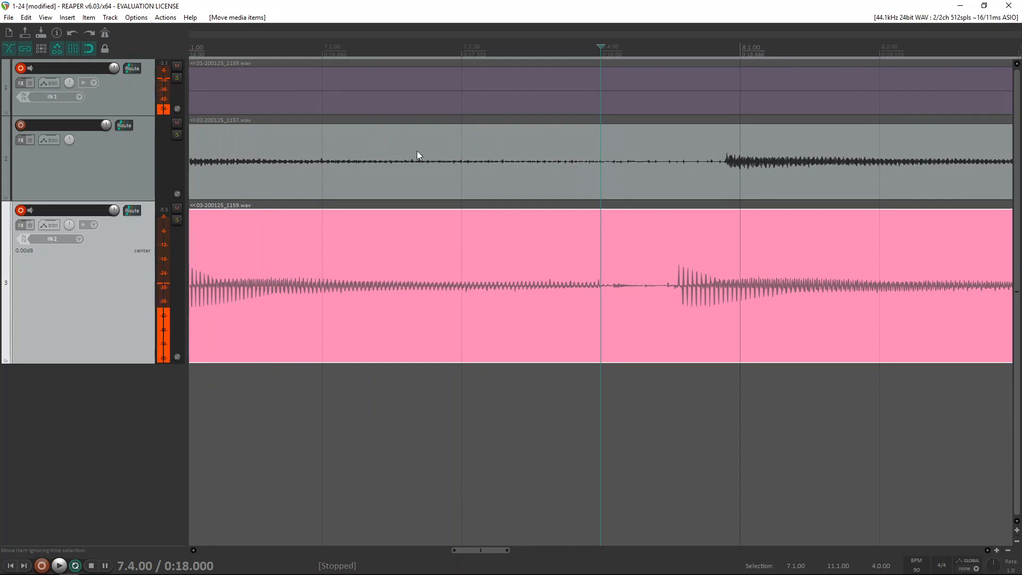
click(91, 50)
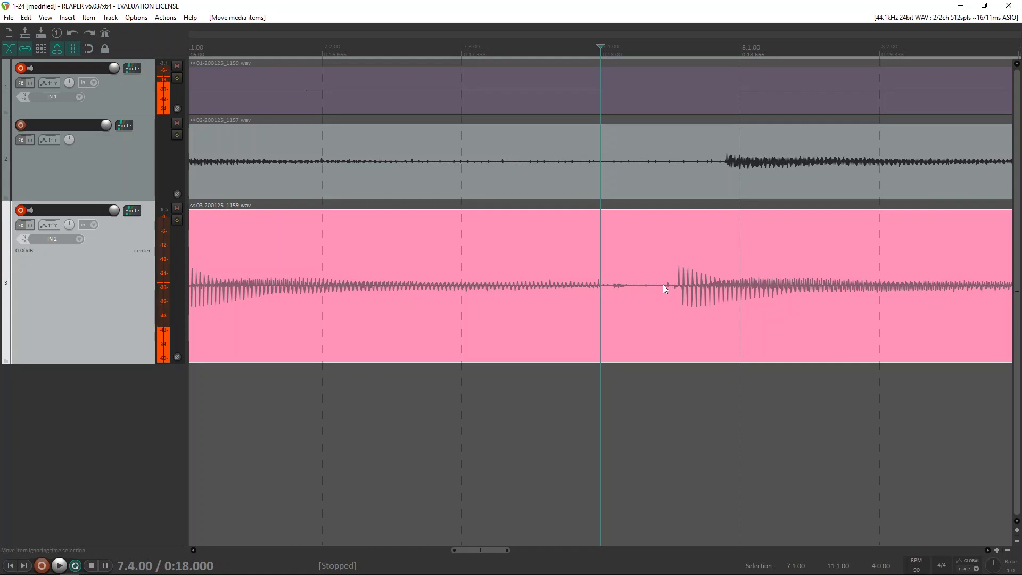
click(663, 285)
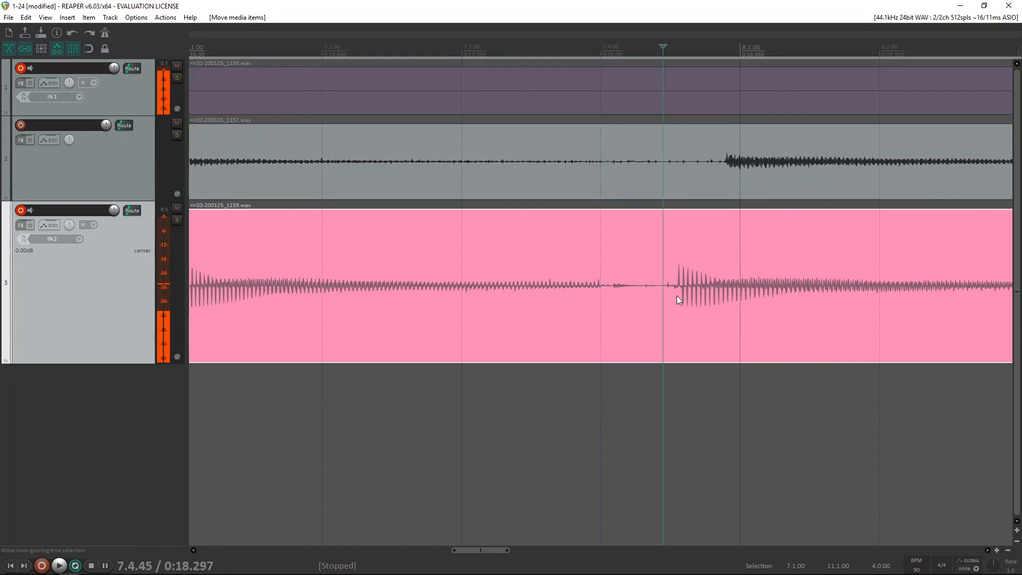
key(s)
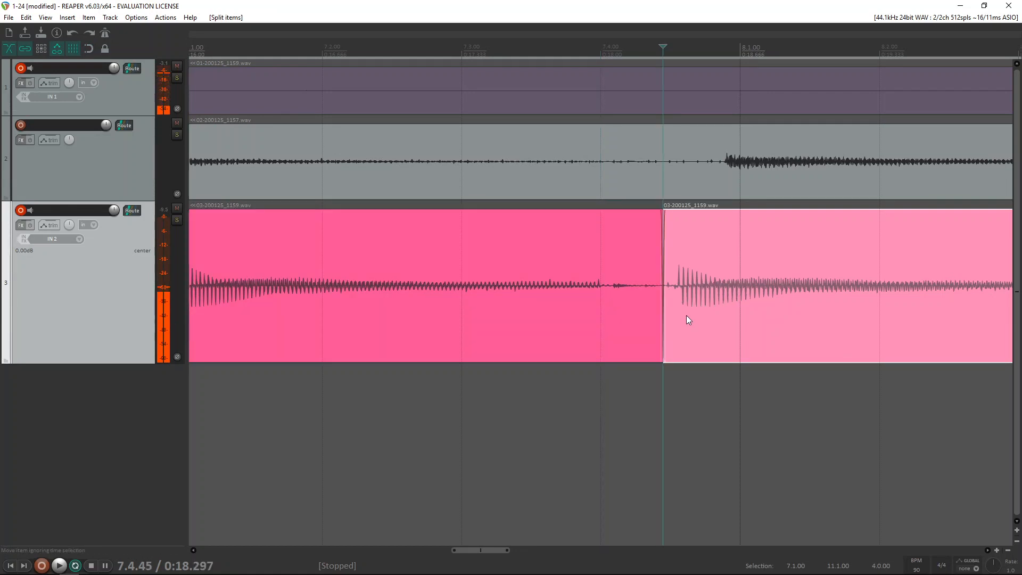
drag(686, 316, 747, 315)
Step: Split the track 2 clip at 7.4.85 and shift the second part slightly later so its note aligns with 8.1.00
click(719, 162)
key(s)
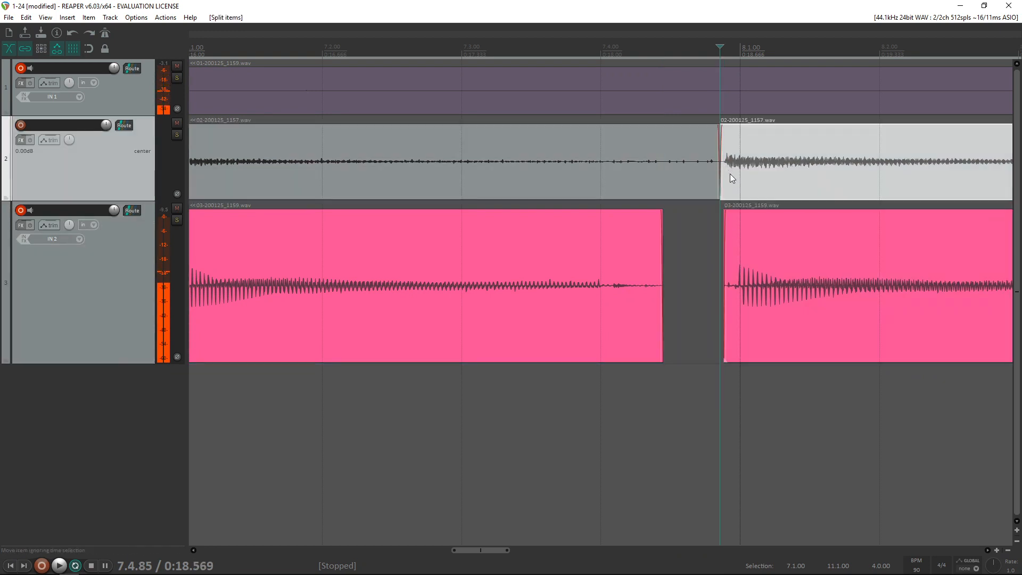
drag(729, 174, 747, 178)
scroll(747, 179, down, 5)
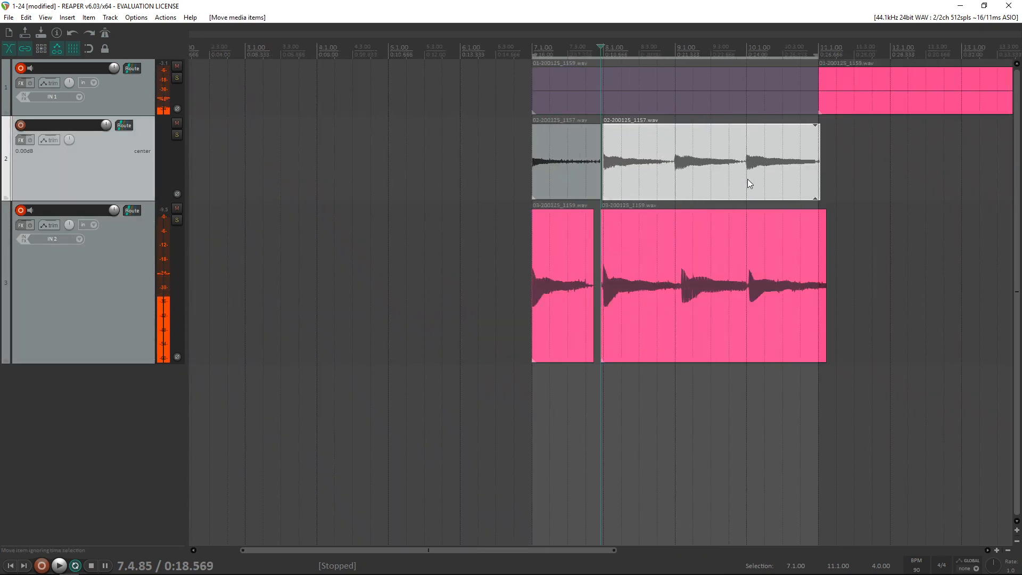
Step: Split the track 3 clip at 9.1.34, shorten the preceding part, and move the following part's note to 9.1.00
click(679, 285)
scroll(681, 269, up, 5)
click(597, 286)
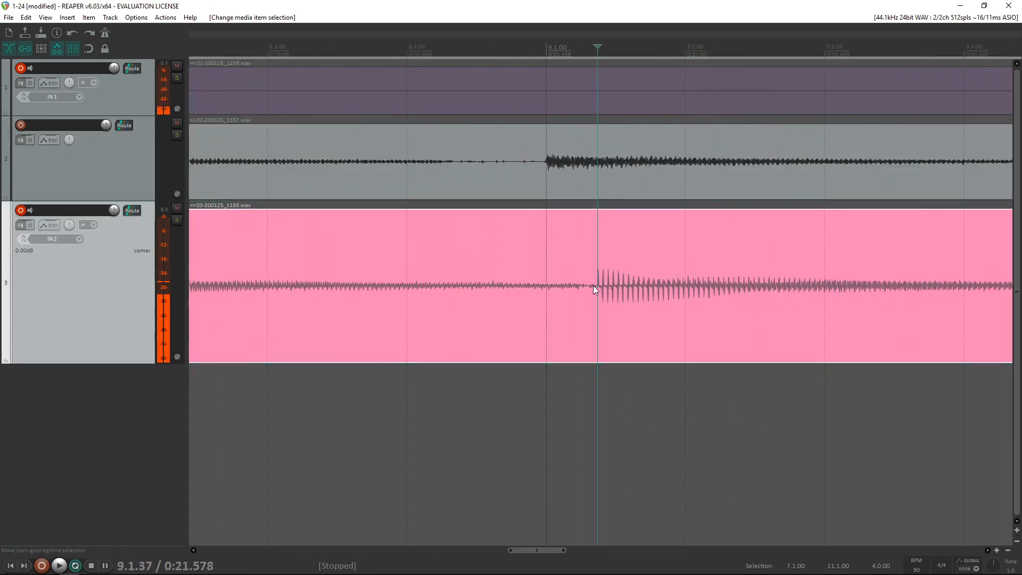
click(592, 285)
key(s)
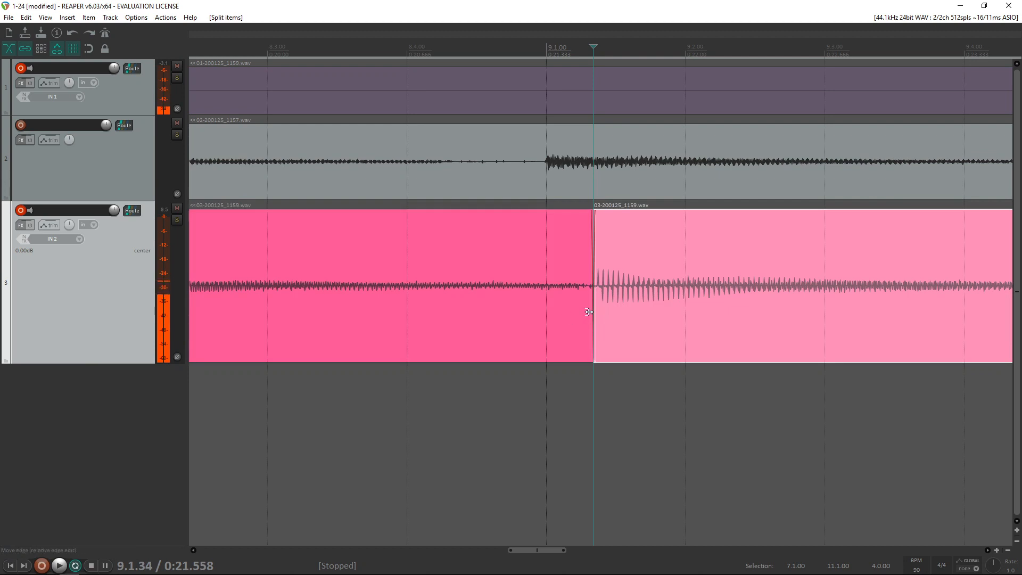
drag(588, 312, 525, 313)
drag(634, 324, 576, 325)
scroll(674, 235, down, 3)
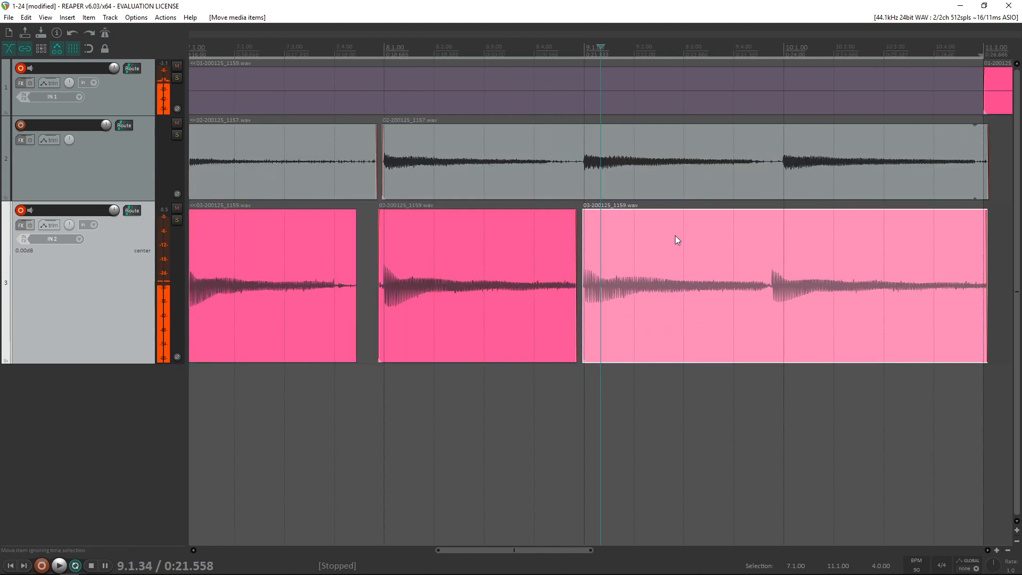
Step: Split the last track 3 clip at 9.4.75 and move the new part so its note starts on 10.1.00
click(768, 286)
scroll(768, 286, up, 5)
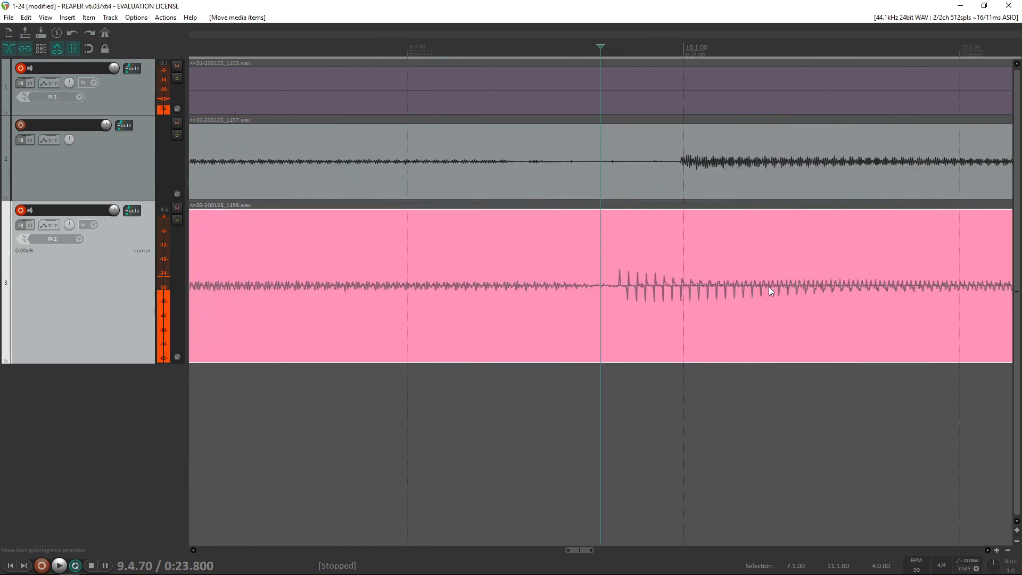
click(627, 284)
key(s)
drag(697, 334, 831, 327)
scroll(831, 326, down, 6)
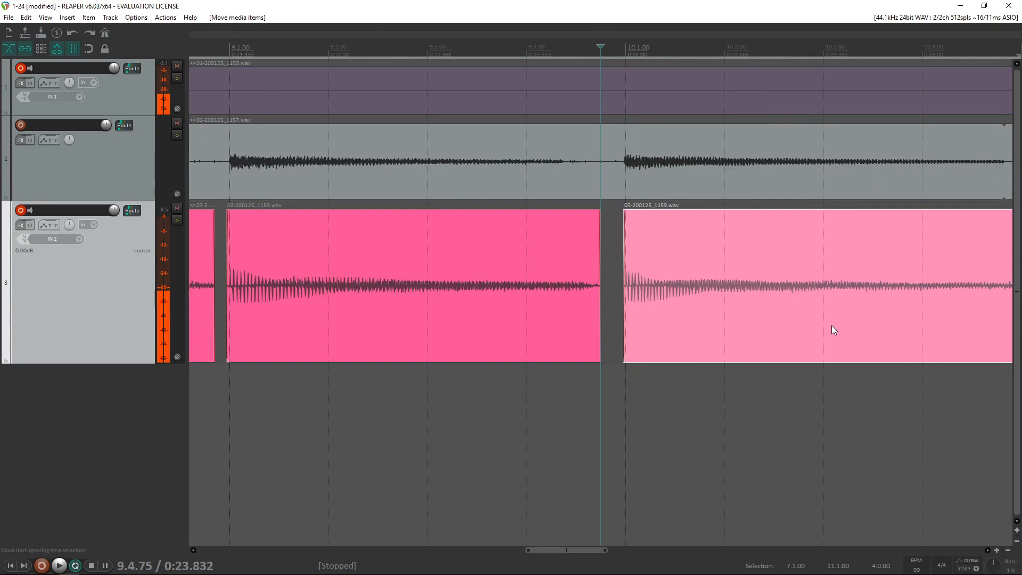
scroll(832, 326, up, 2)
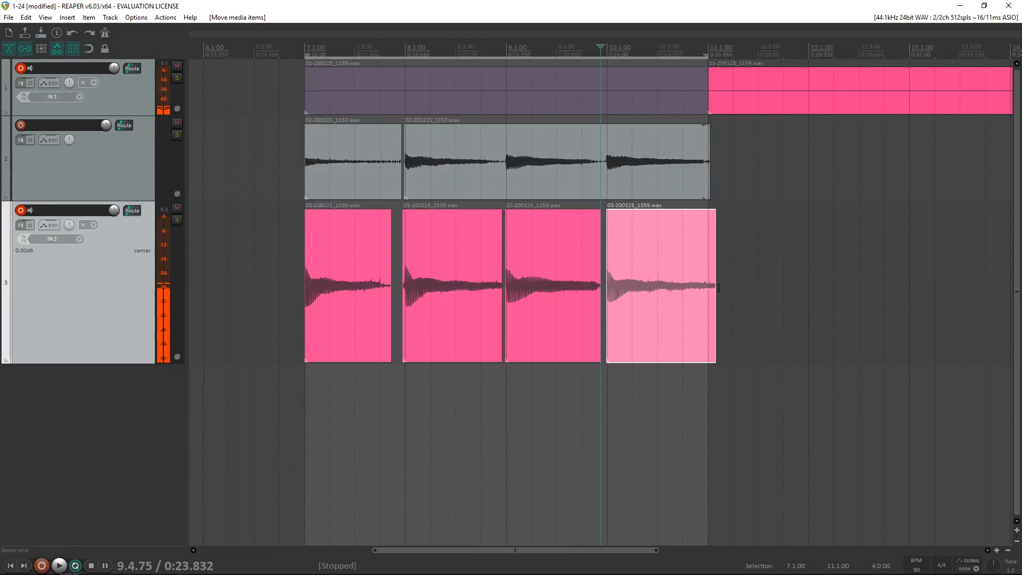
Step: With snapping back on, trim the last track 3 clip's end to 11.1.00 and glue the track's four clips together
click(89, 50)
drag(716, 320, 706, 322)
click(682, 334)
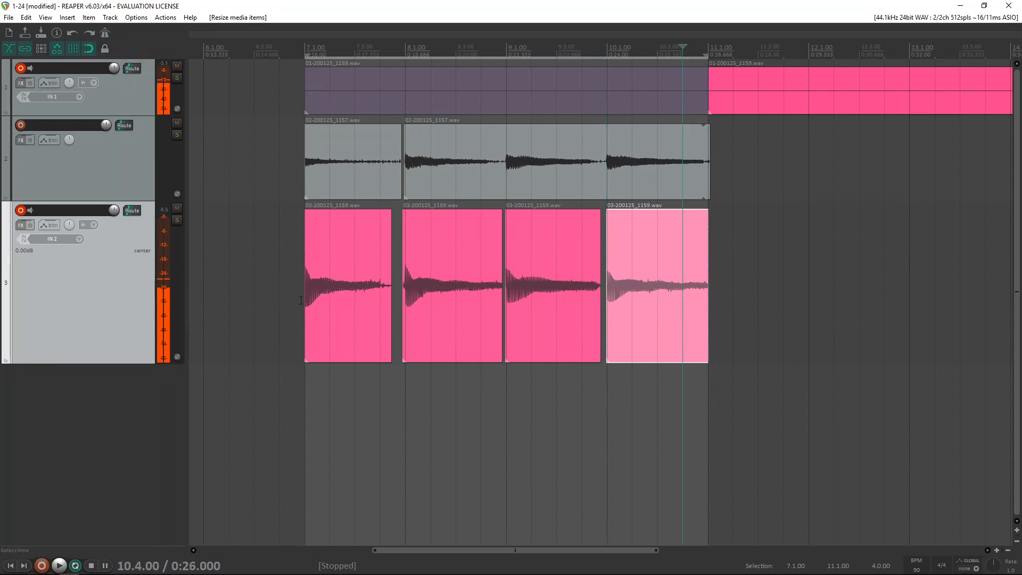
shift+click(347, 333)
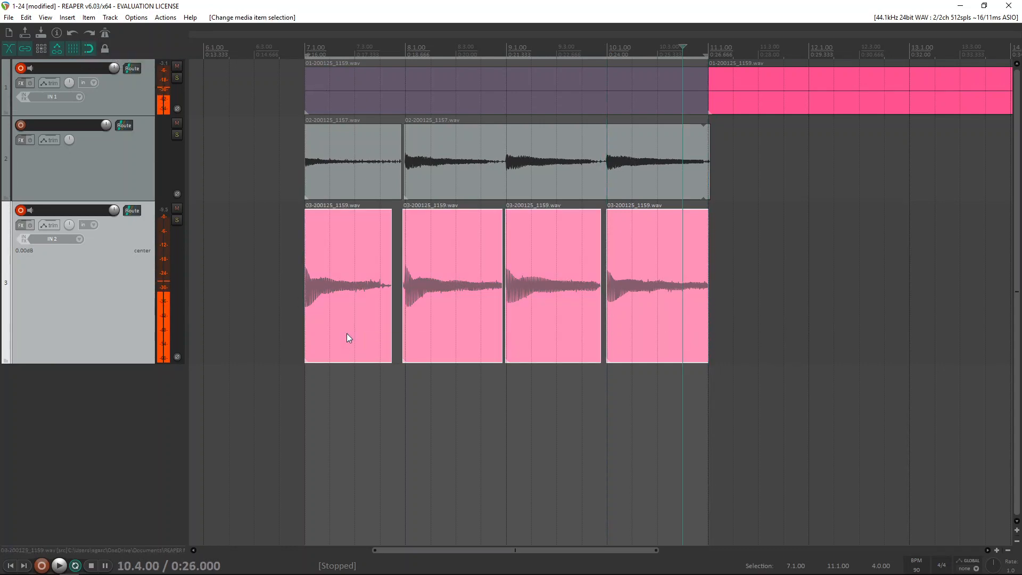
right_click(345, 300)
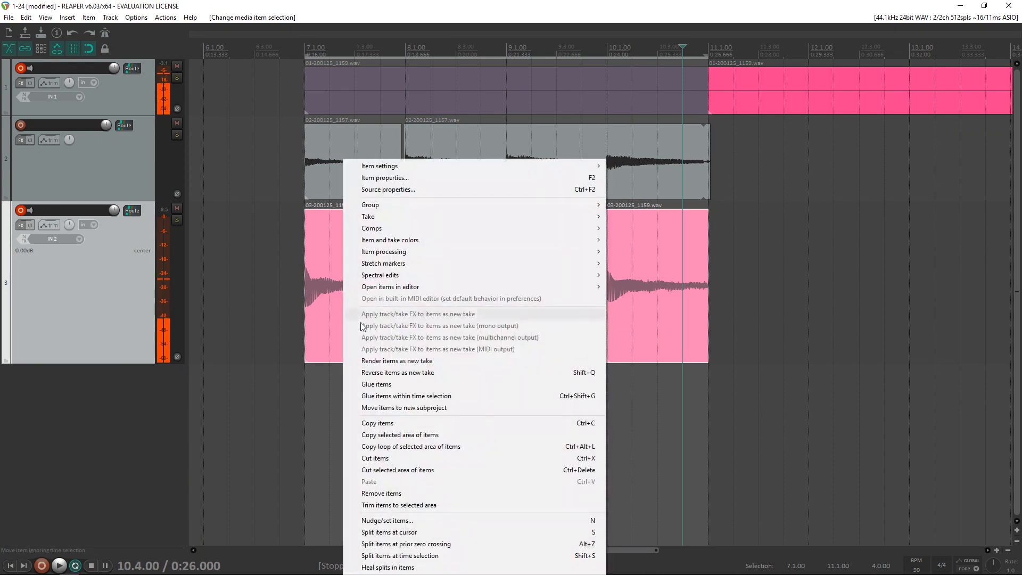
click(419, 386)
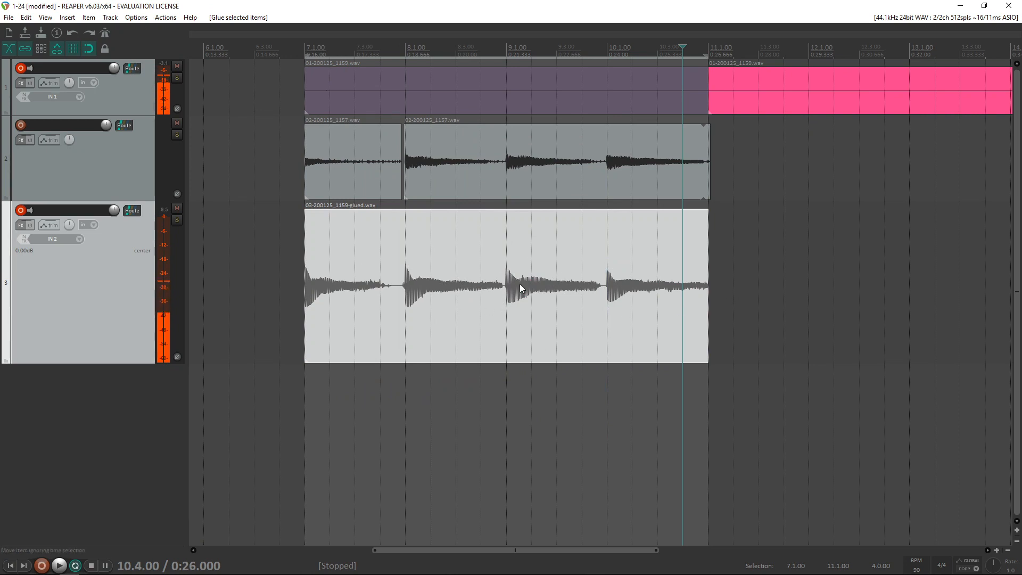
Step: Trim the end of the second track 2 clip to 11.1.00 and glue the track's two clips together
click(631, 170)
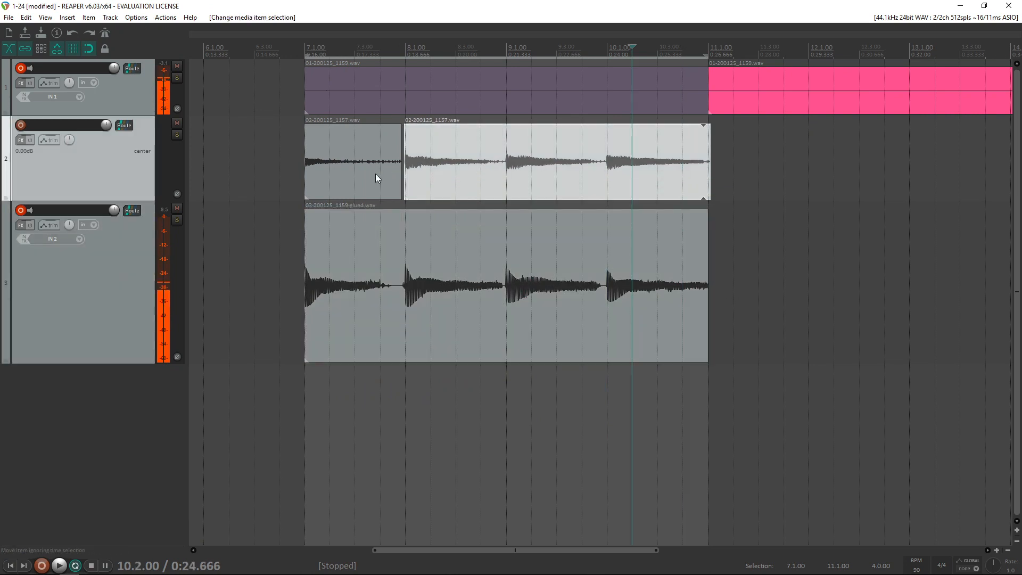
drag(710, 167, 708, 167)
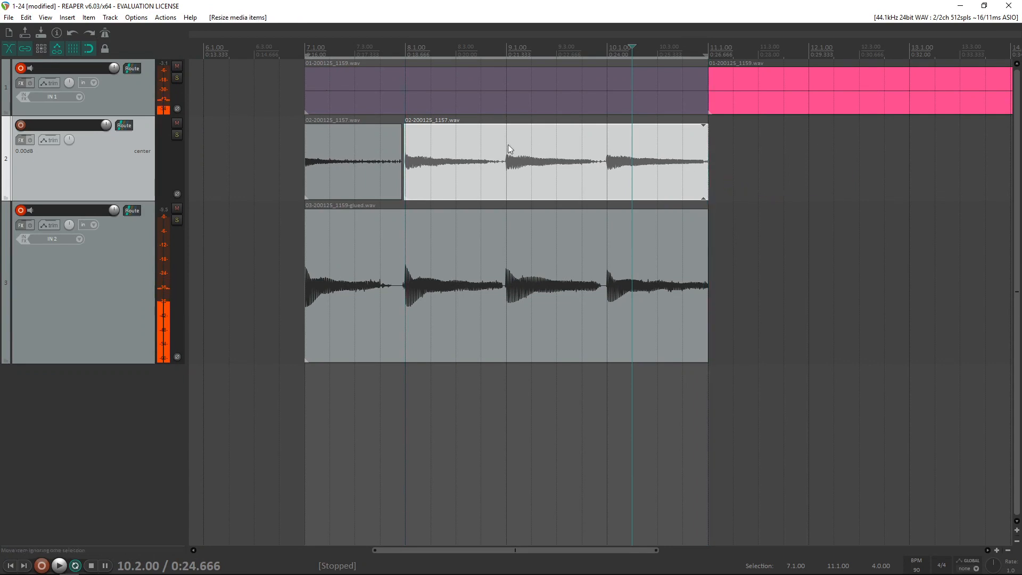
ctrl+click(365, 154)
right_click(366, 154)
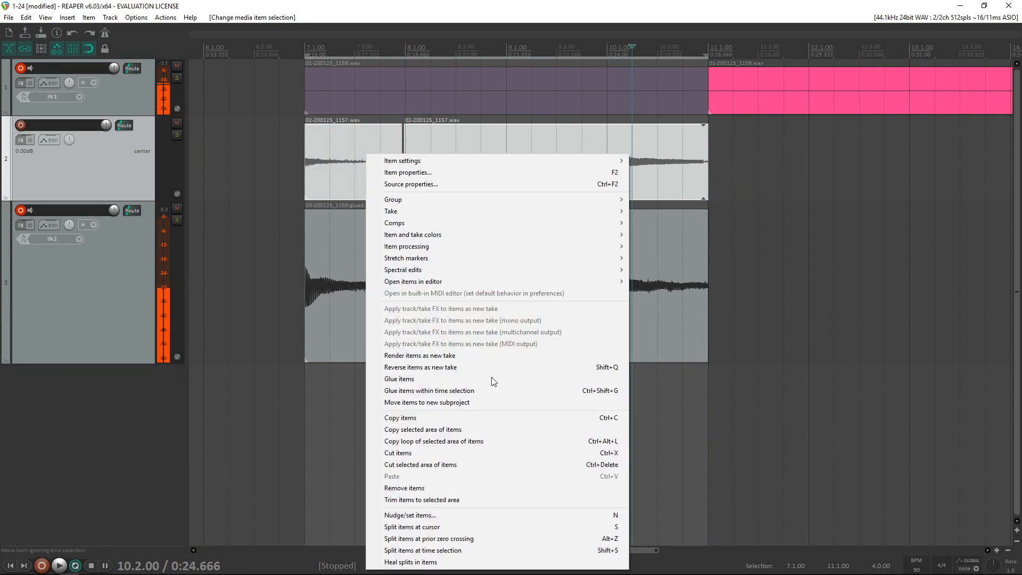
click(496, 377)
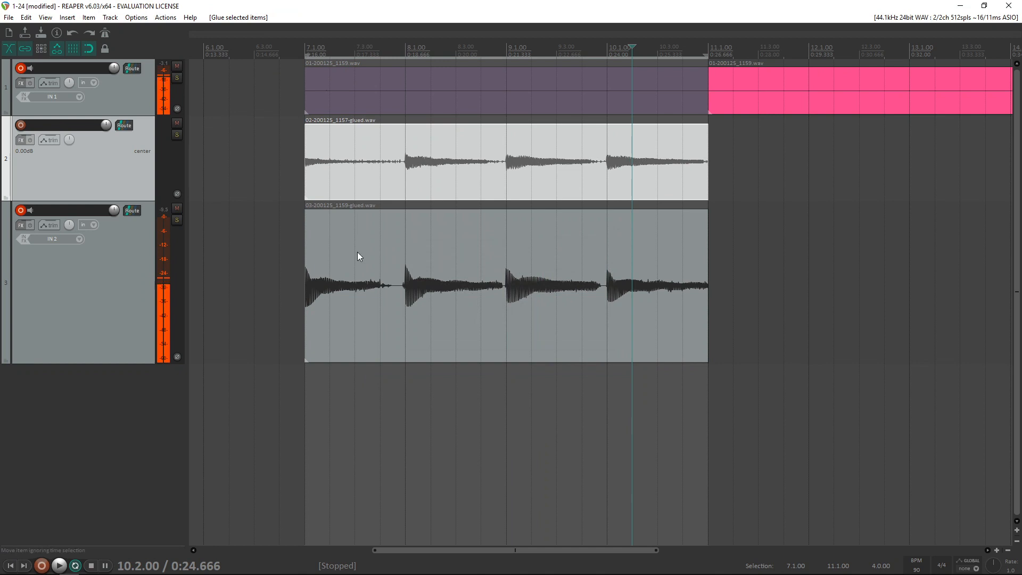
Step: Play the edited tracks from 7.1.00 to check their timing, then stop playback
click(304, 48)
key(space)
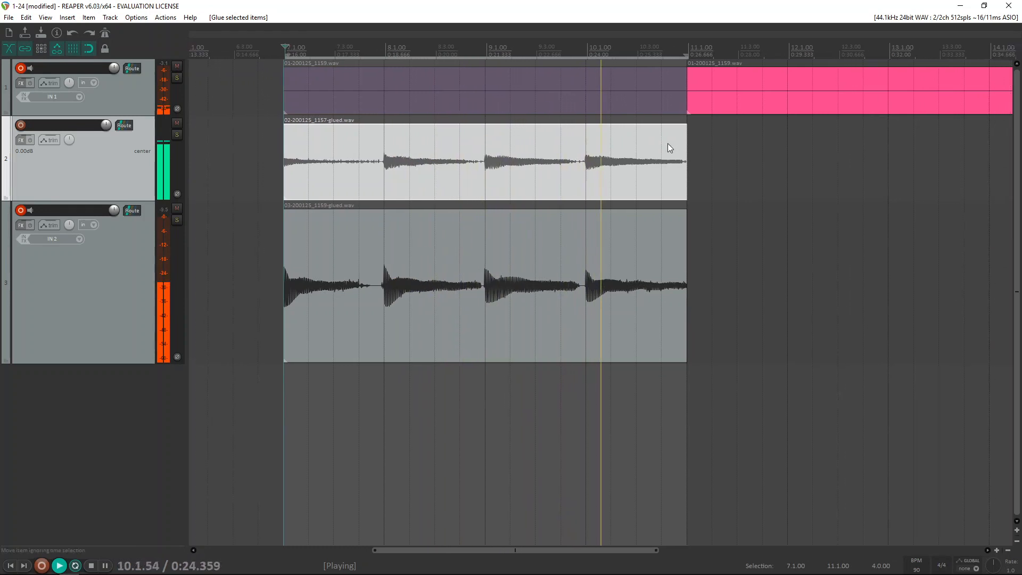
key(space)
Step: Delete the leftover recorded clips on track 1 starting at 7.1.00 and 11.1.00
click(569, 103)
key(Delete)
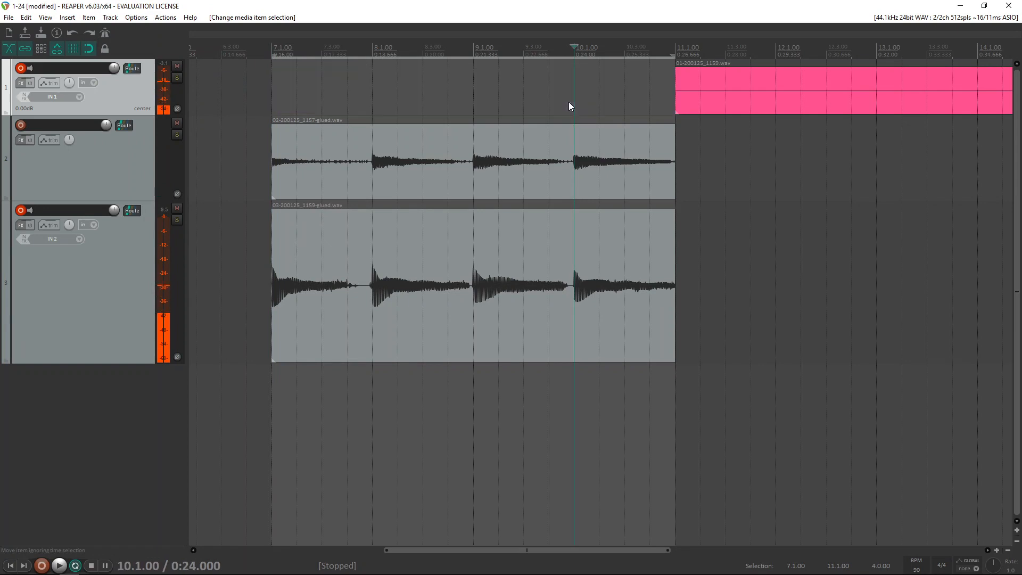
click(781, 82)
key(Delete)
Step: Copy the glued clips on tracks 2 and 3 and paste them three times in a row starting at 11.1.00
click(644, 161)
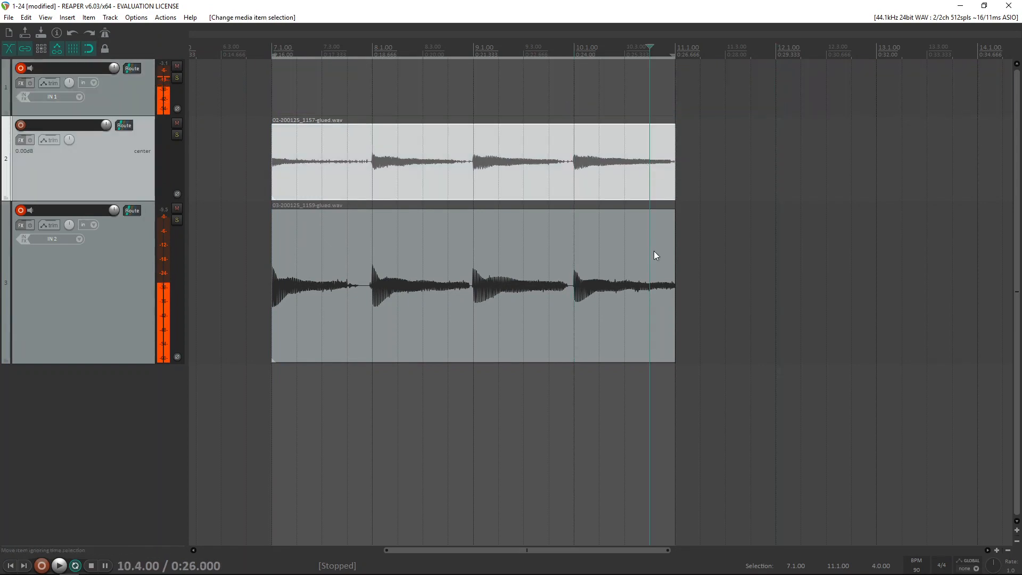
ctrl+click(653, 251)
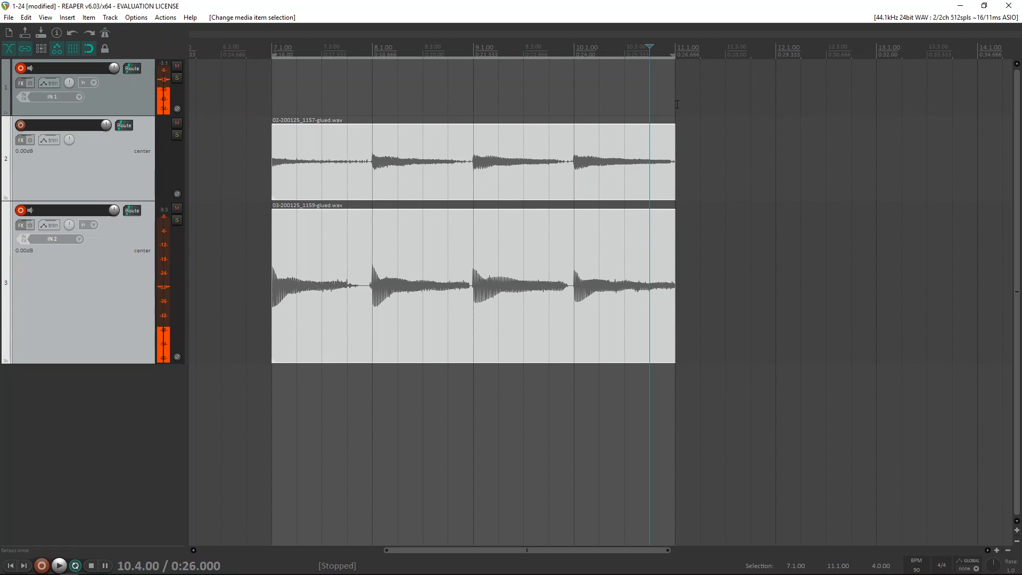
click(674, 50)
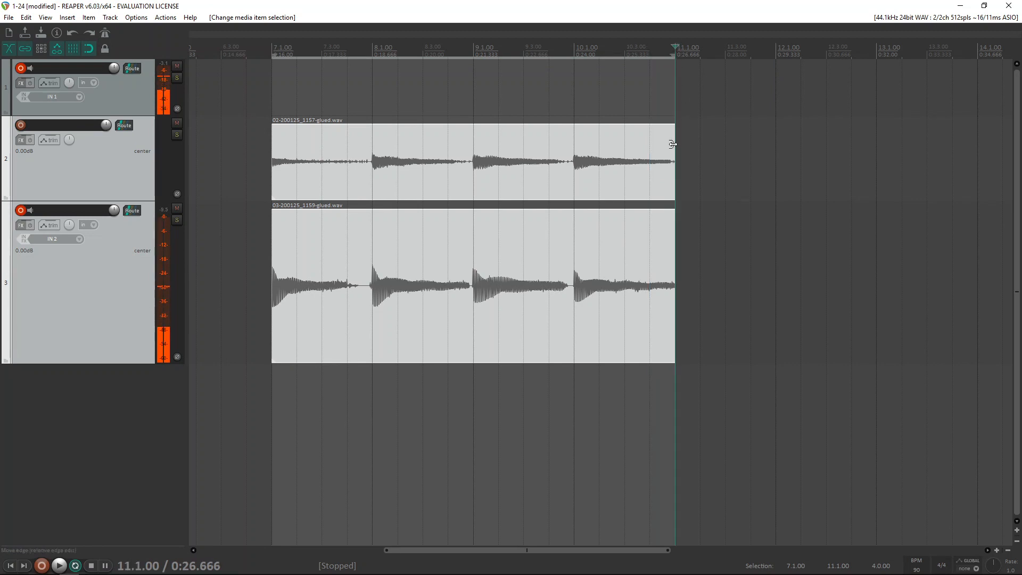
click(104, 173)
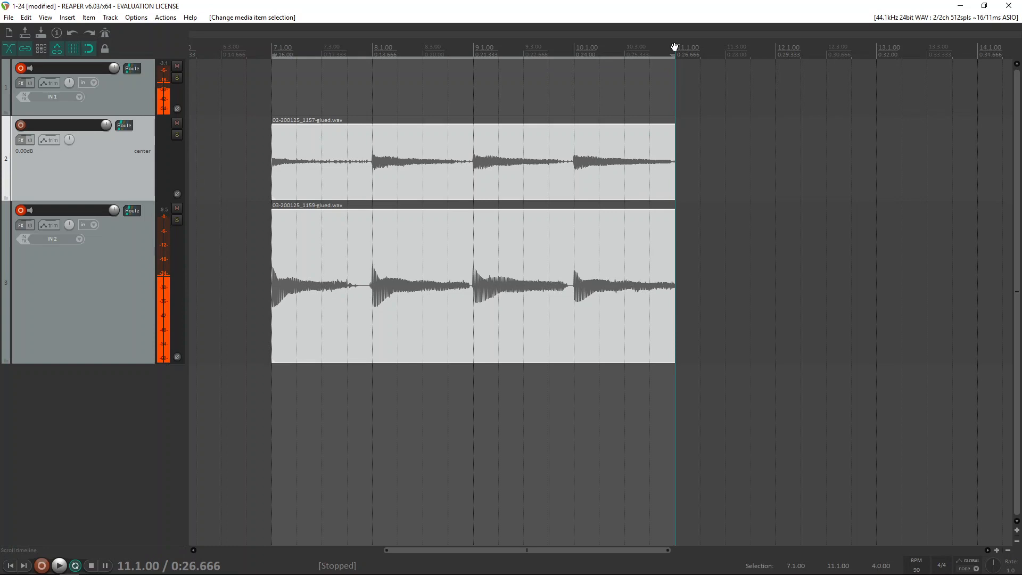
key(ctrl+v)
key(ctrl+v)
key(ctrl+v)
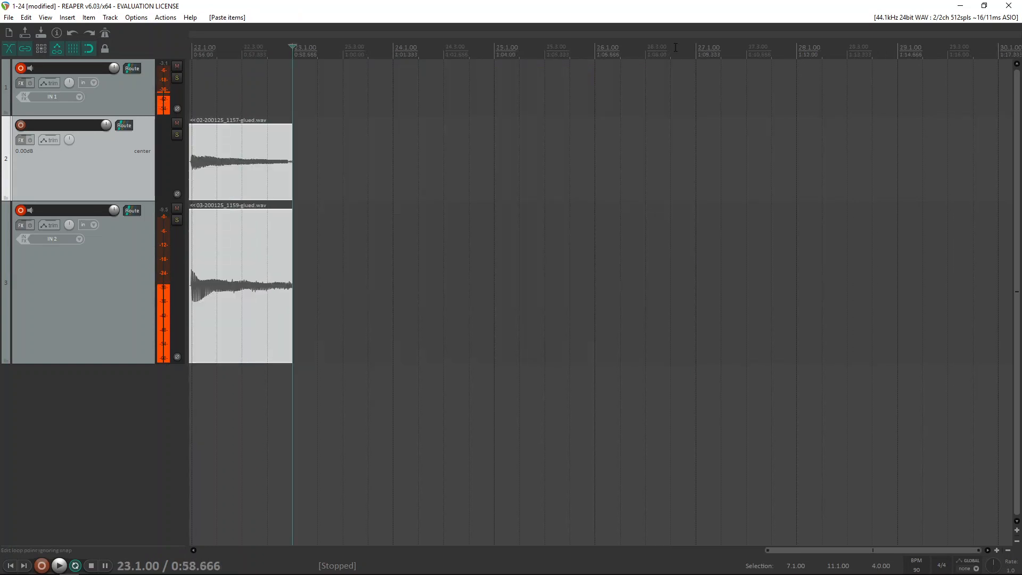
Step: Delete the leftover recorded clip on track 1 starting at 15.1.00
scroll(671, 182, down, 5)
click(404, 99)
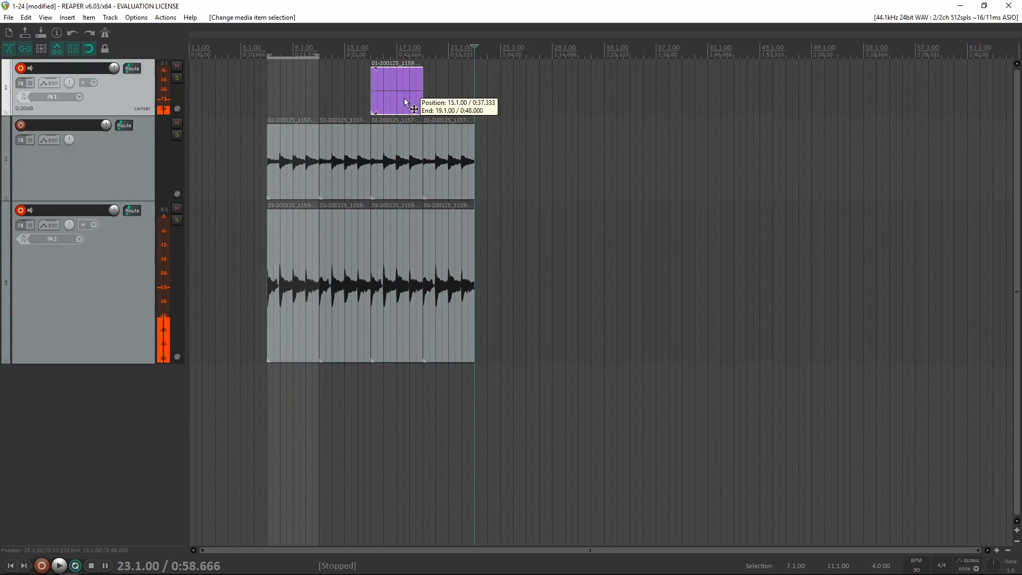
key(Delete)
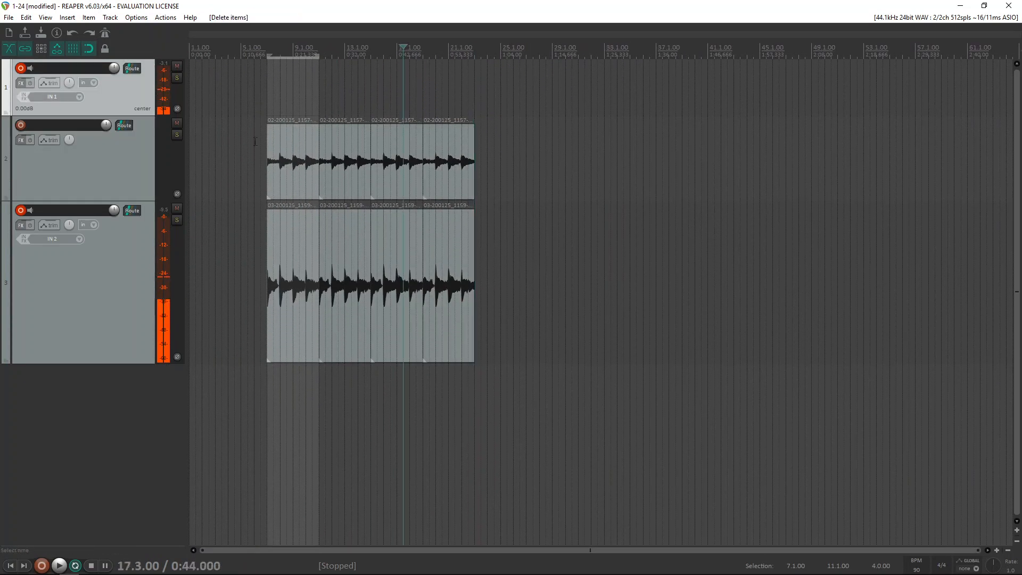
Step: Disarm track 3 for recording and reduce the track's height
click(21, 210)
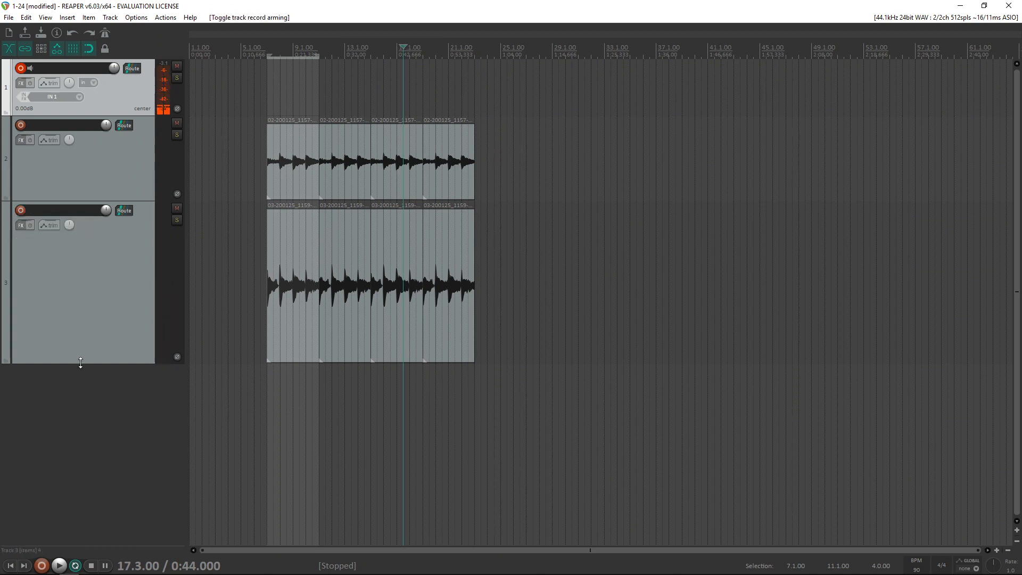
drag(80, 362, 81, 253)
Step: Add a fourth track, arm it for recording with input monitoring on, and set its mono input to IN 2
double_click(68, 291)
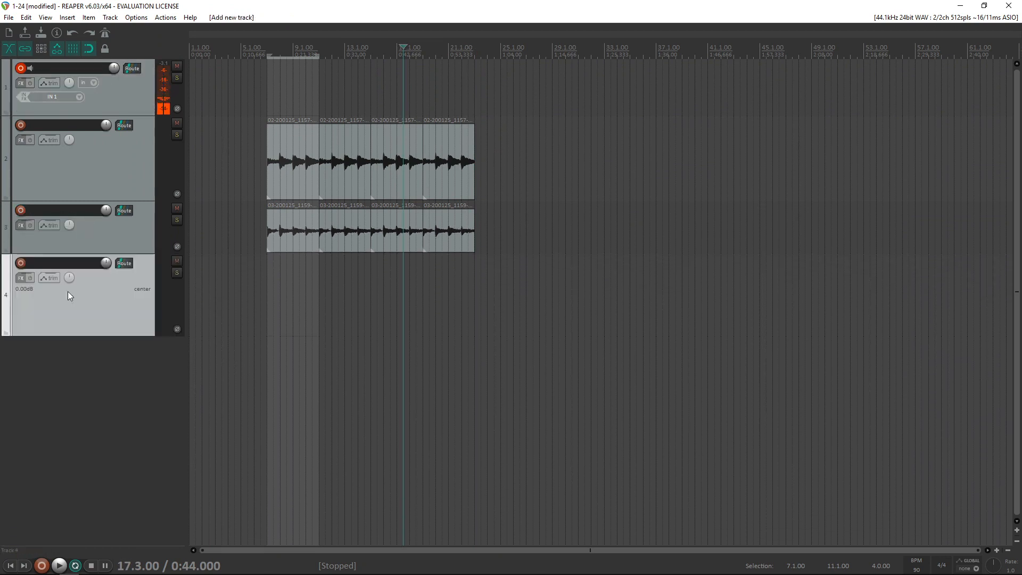
click(20, 263)
click(29, 262)
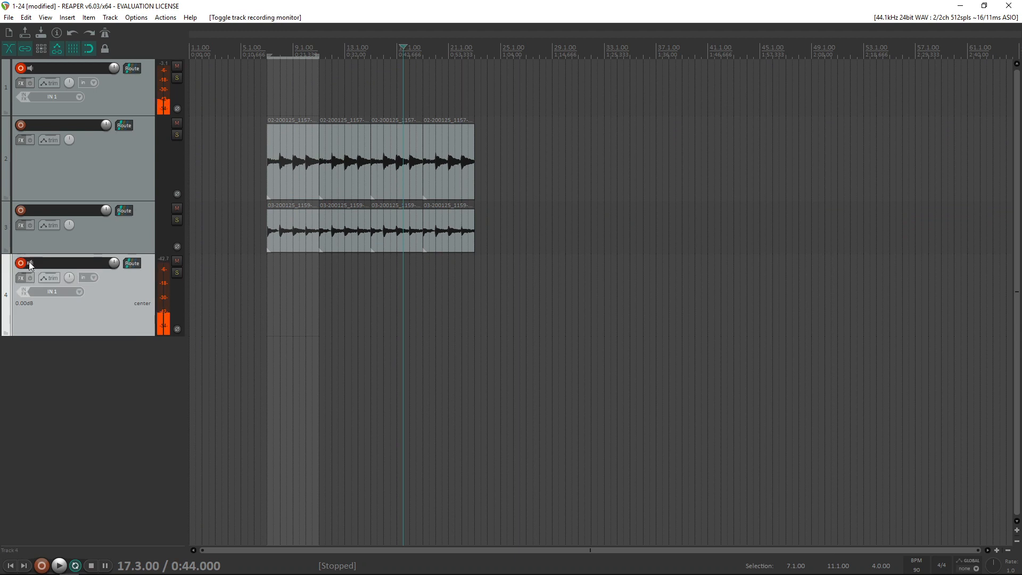
click(65, 294)
mouse_move(128, 305)
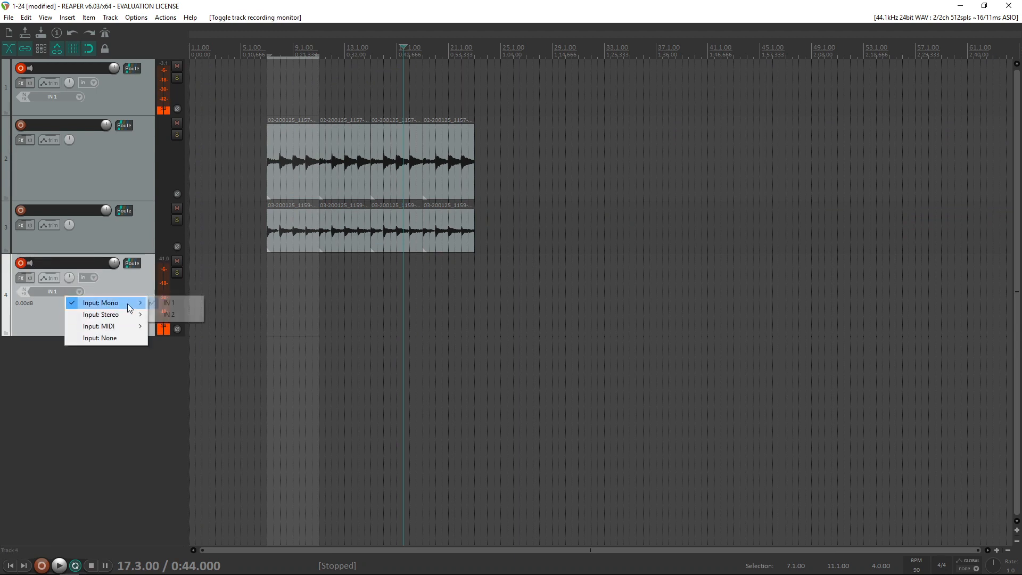
click(159, 313)
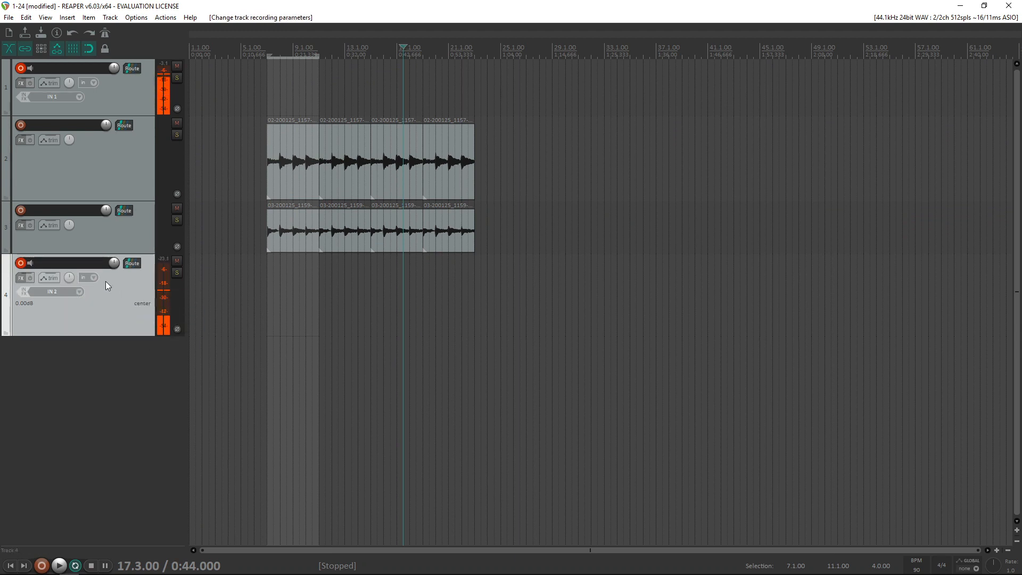
Step: Add the OrilRiver and ReaEQ effects to track 4 and place ReaEQ first in the chain
click(22, 277)
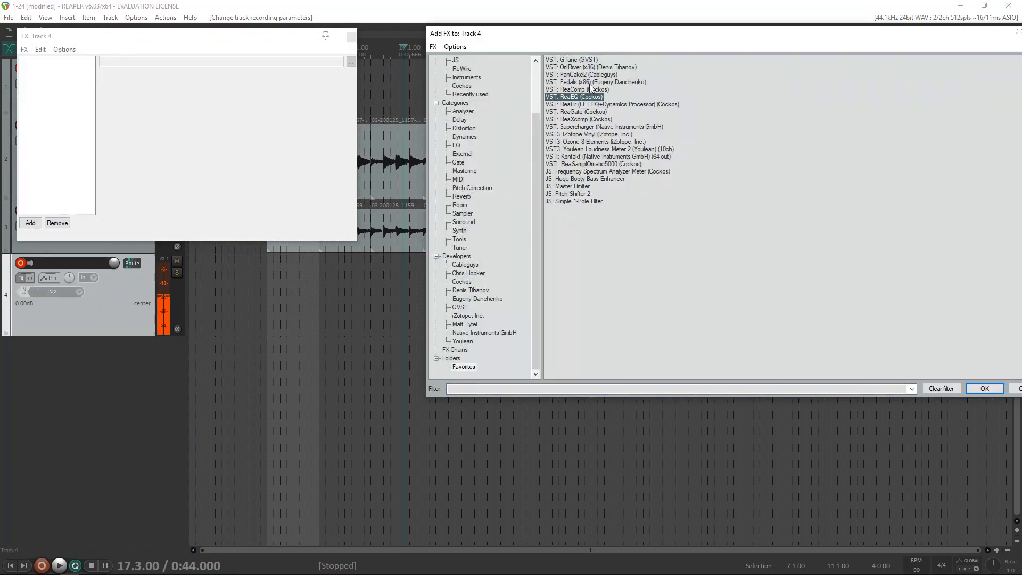
ctrl+click(583, 68)
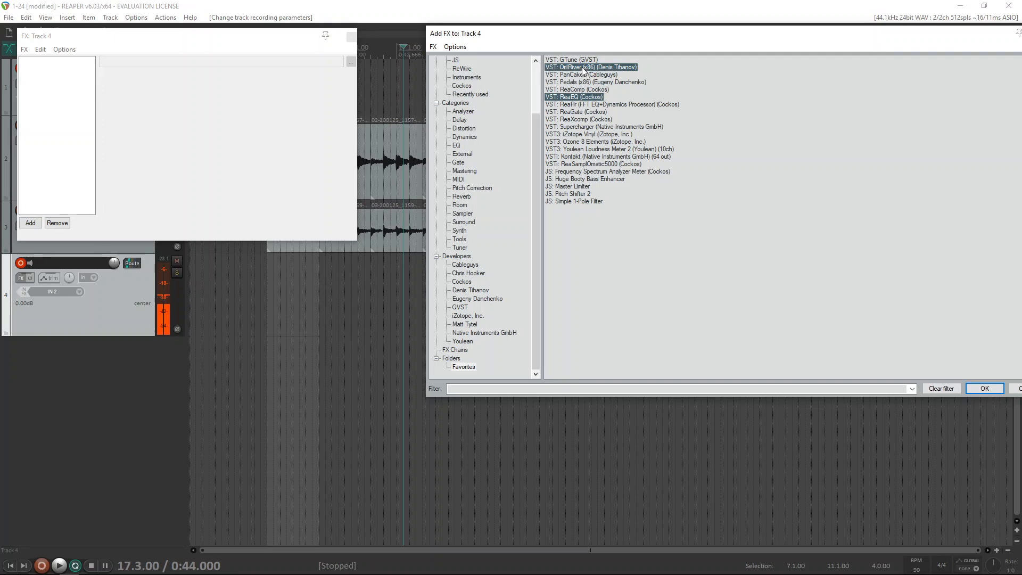
click(985, 388)
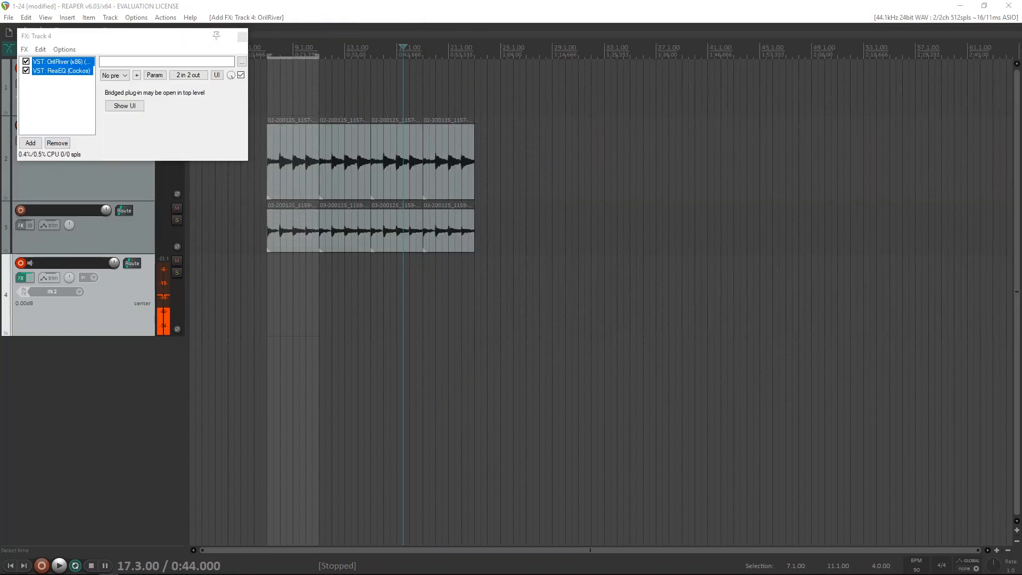
click(74, 89)
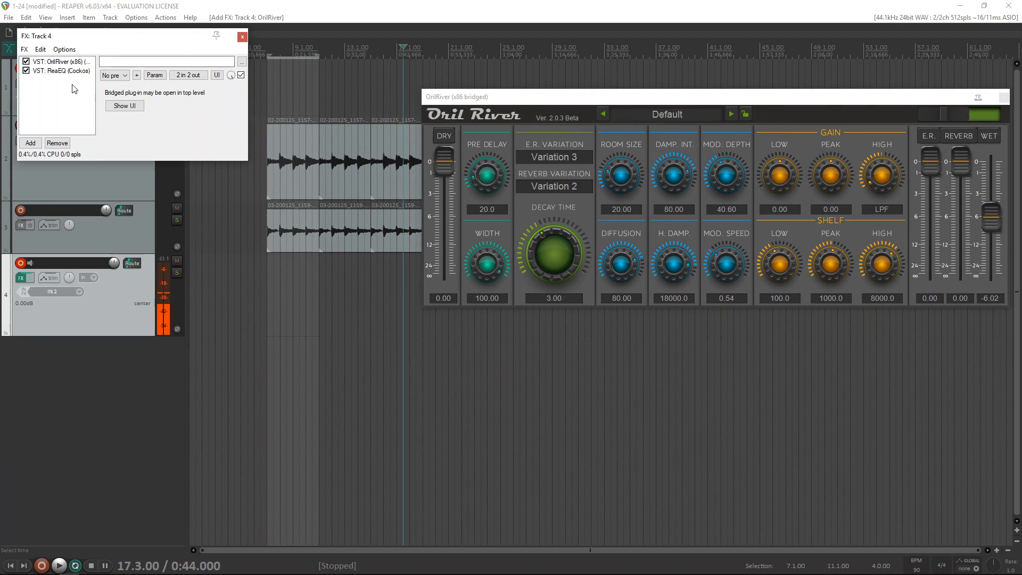
click(64, 62)
click(64, 70)
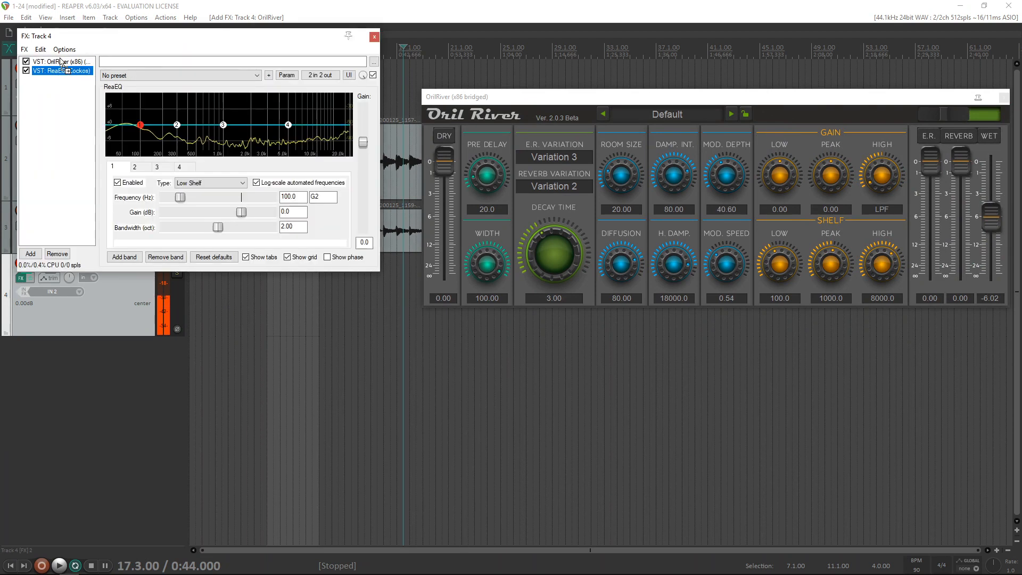
drag(60, 59, 61, 61)
Step: In ReaEQ, cut the lows with the band 1 low shelf and boost band 3 by about 2.4 dB near 4600 Hz
drag(140, 124, 160, 138)
click(224, 126)
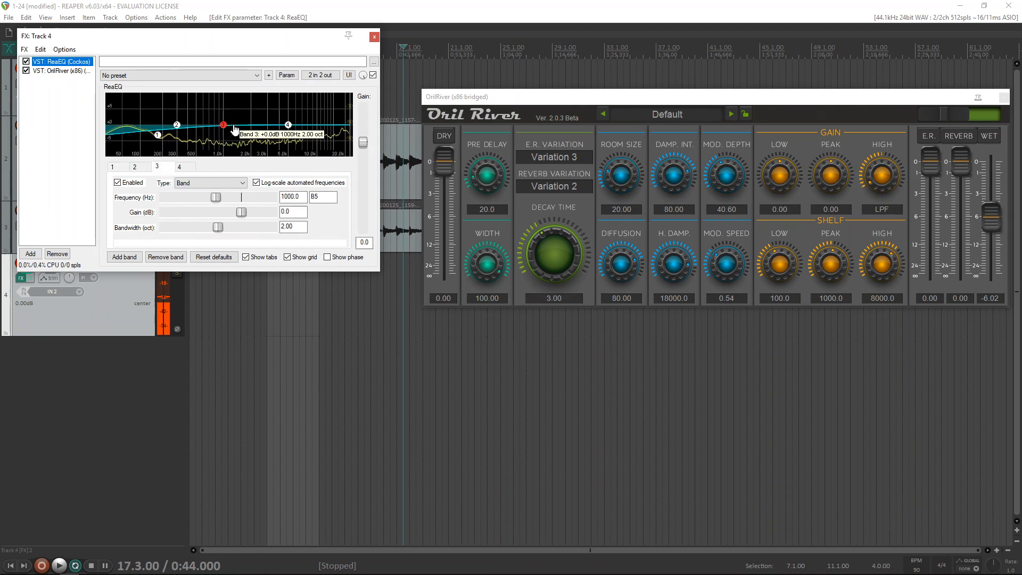
drag(235, 129, 319, 131)
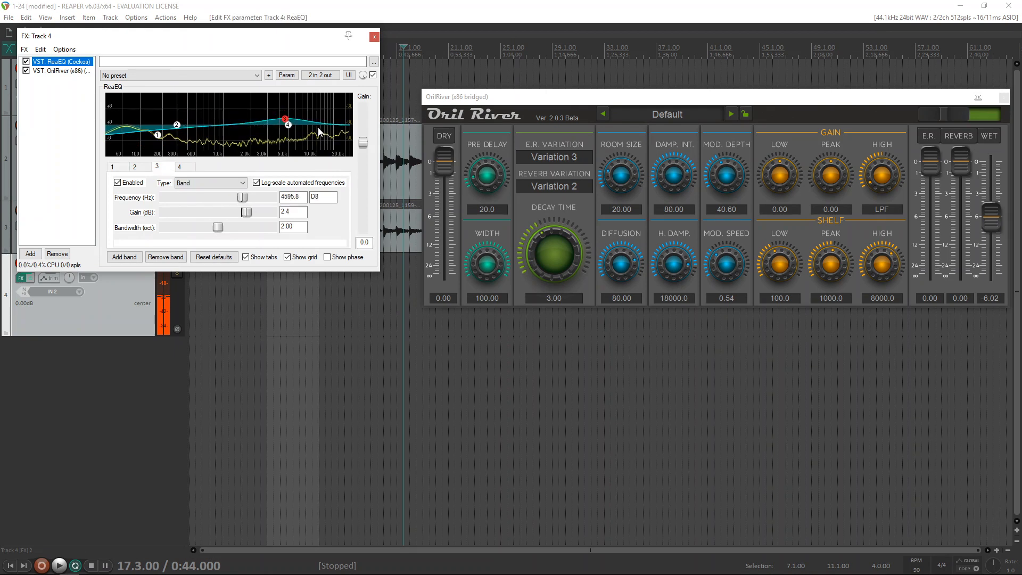
Step: Set OrilRiver's decay time to about 1.94 and close track 4's effect windows
drag(554, 255, 559, 269)
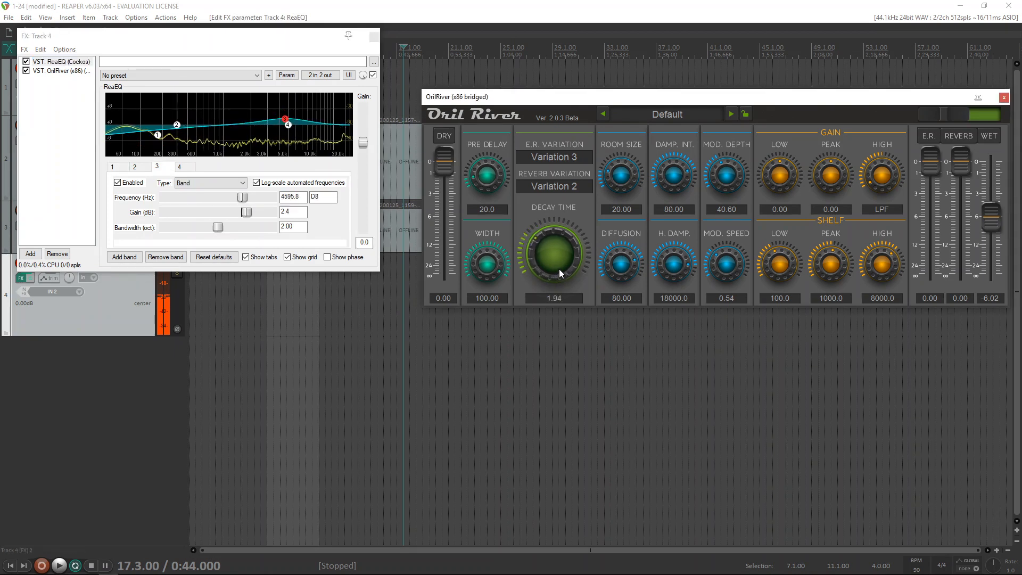
click(1006, 99)
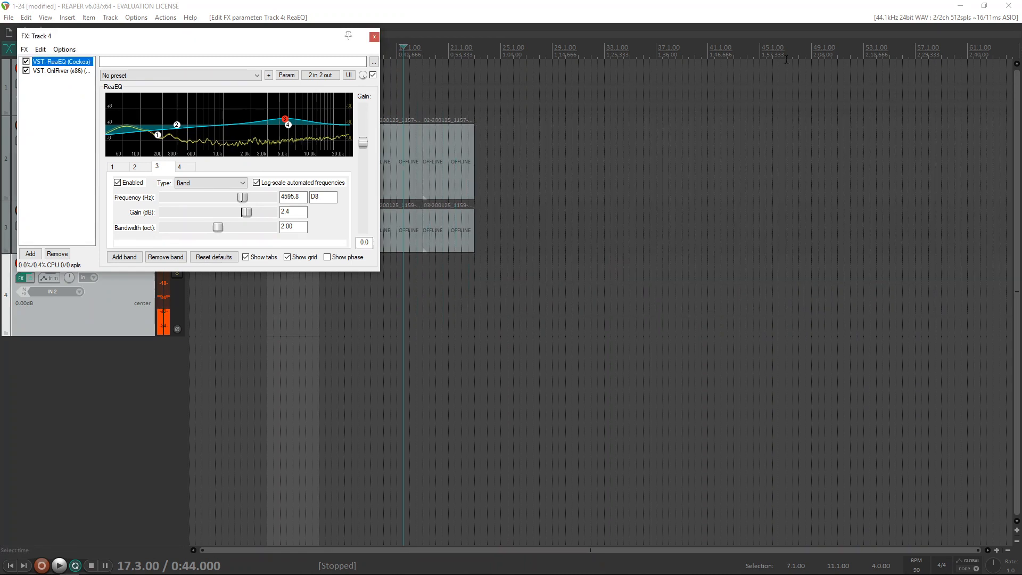
click(375, 37)
Step: Delete the first track 3 clip at 7.1.00 and extend the loop selection's end to 23.1.00
click(309, 237)
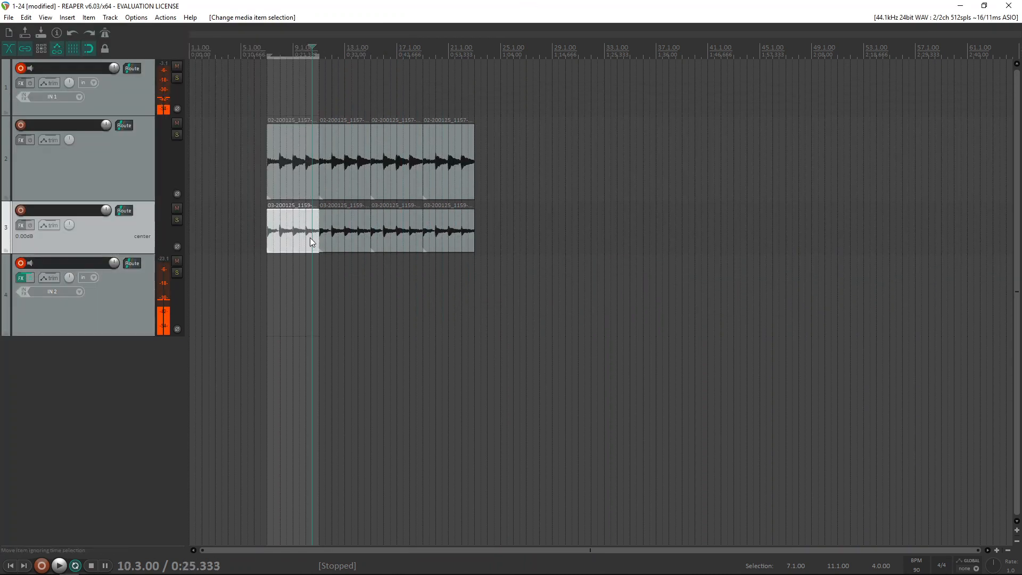
key(Delete)
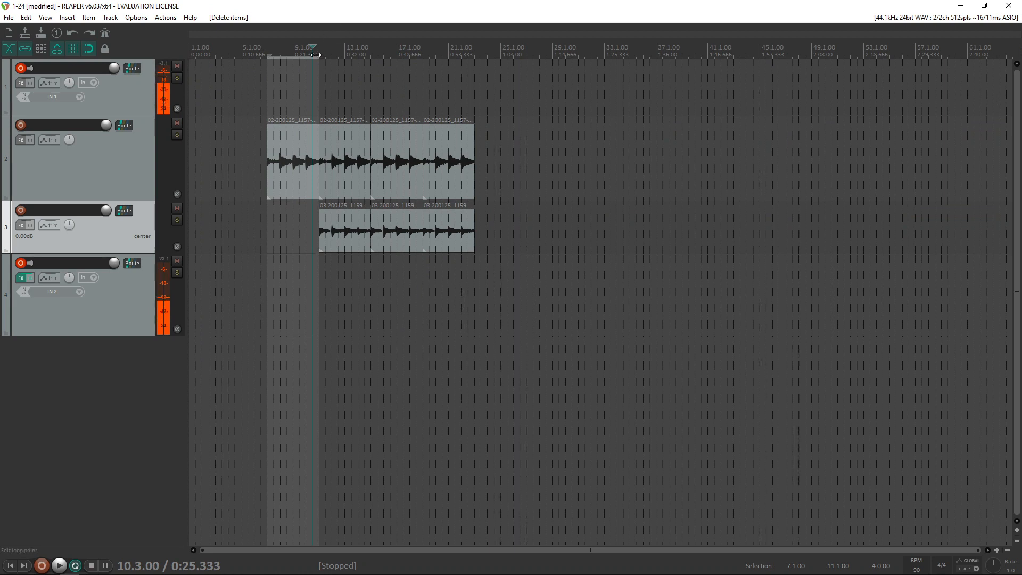
drag(315, 55, 474, 68)
click(116, 442)
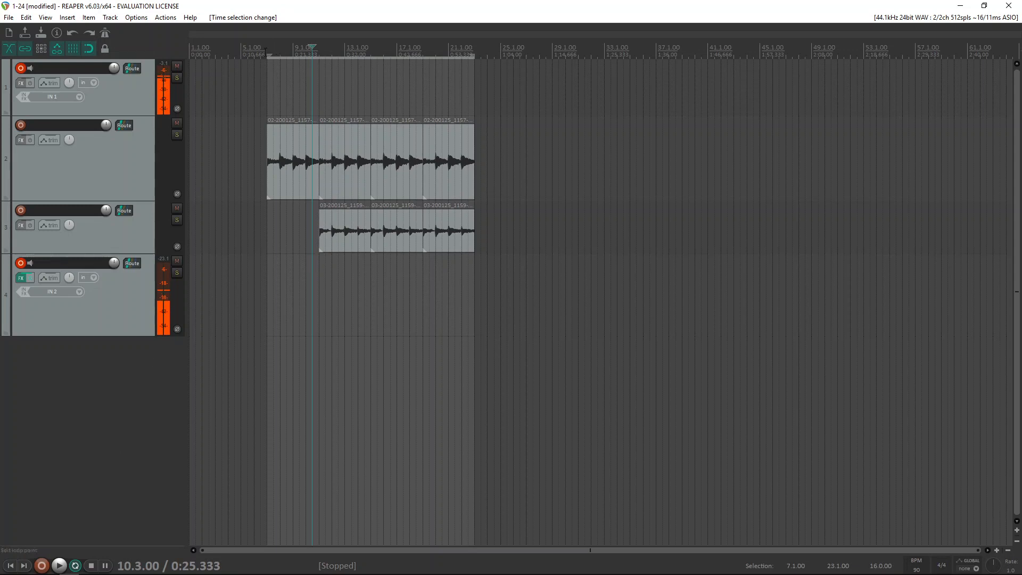
Step: Record a take on the armed tracks from 7.1.00, then stop recording
click(266, 48)
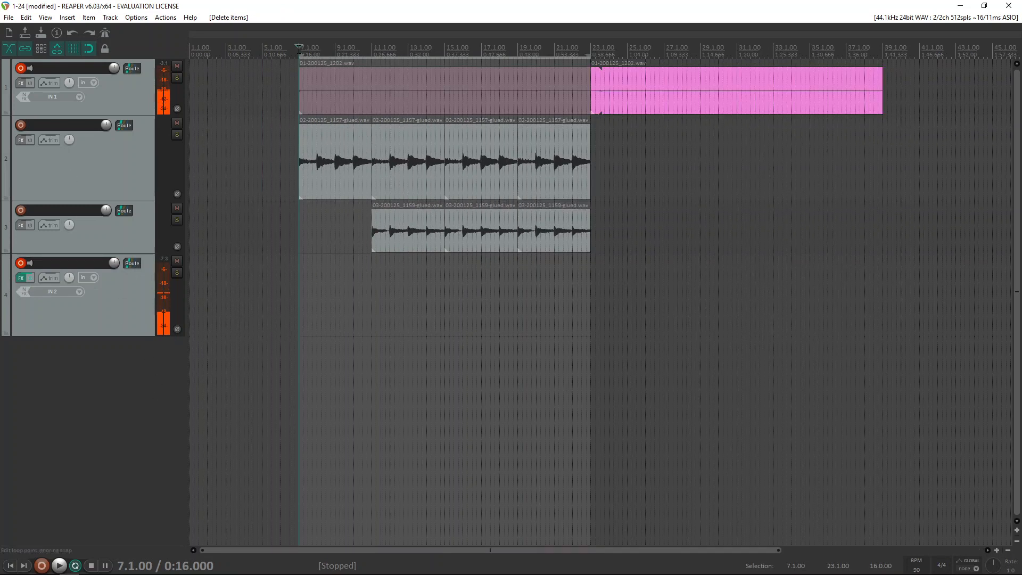
key(ctrl+r)
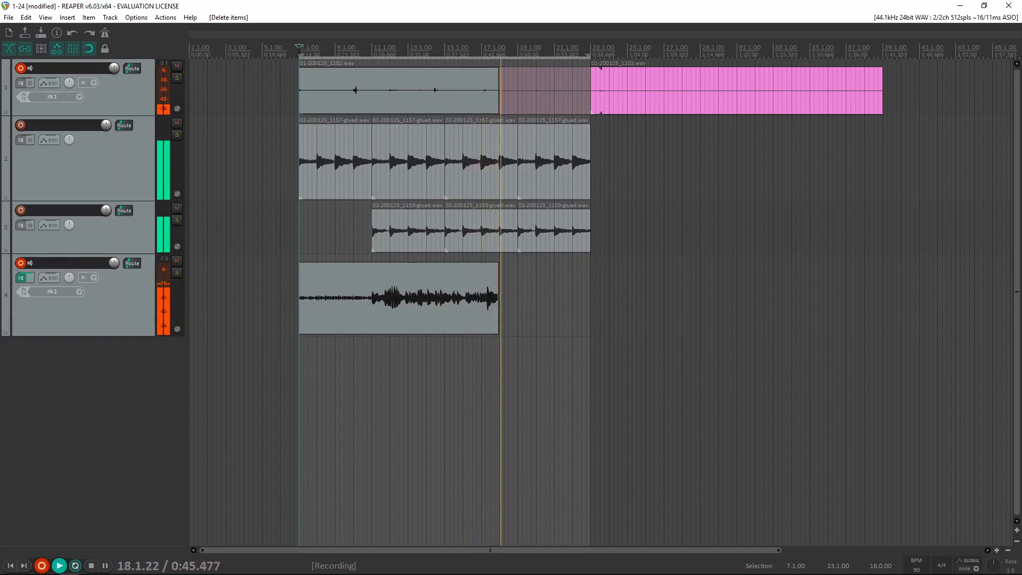
key(space)
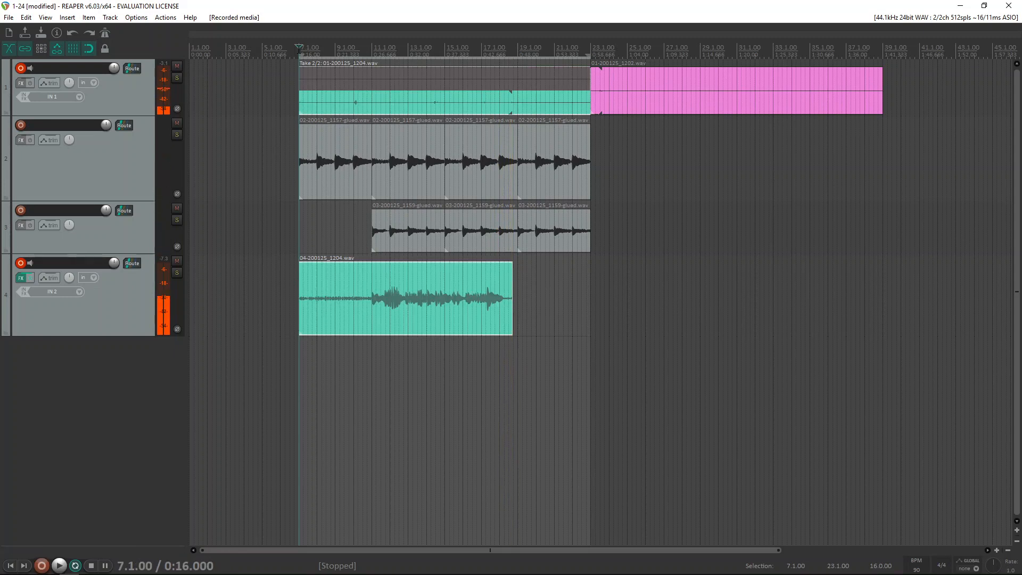
Step: Trim the track 4 clip's start to one beat before 11.1.00 and add a fade-in ending just past 11.1.00
click(302, 320)
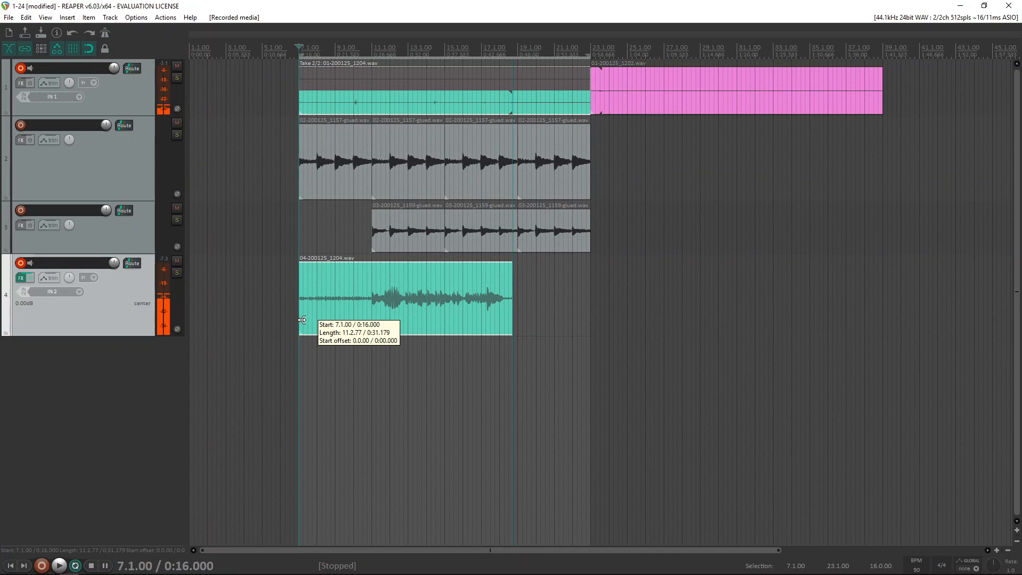
scroll(301, 320, up, 4)
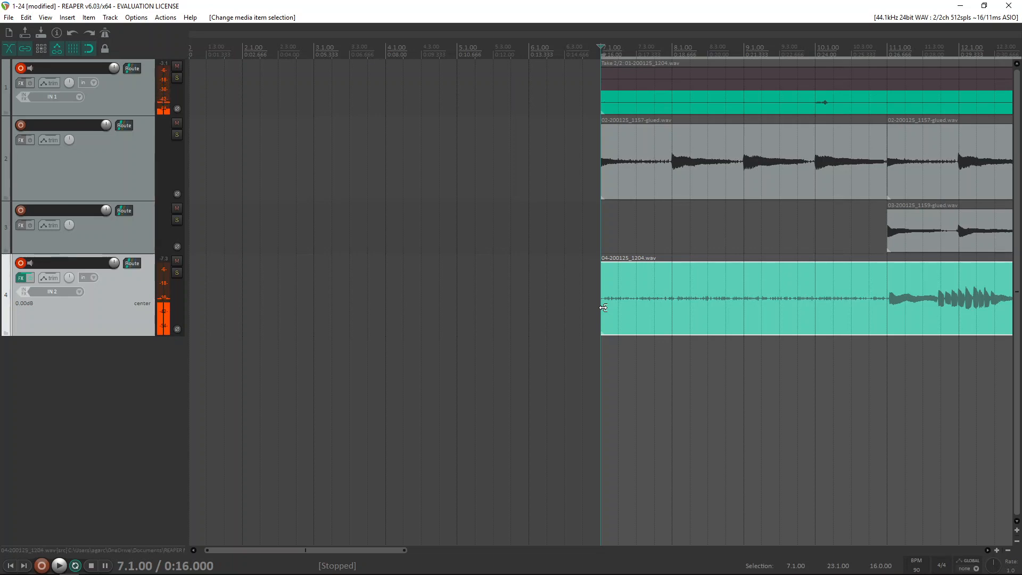
click(603, 308)
drag(603, 308, 867, 333)
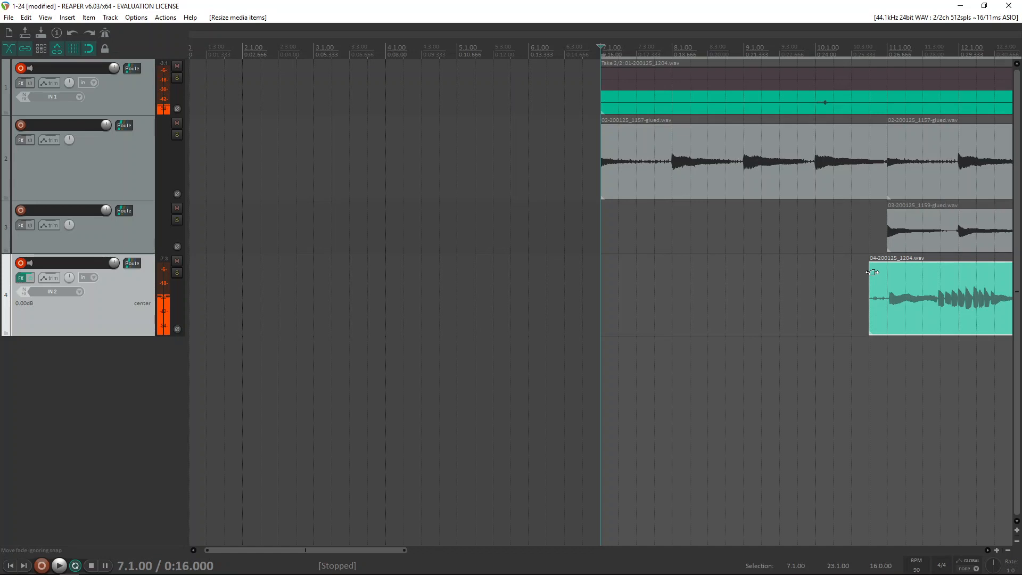
drag(872, 272, 903, 275)
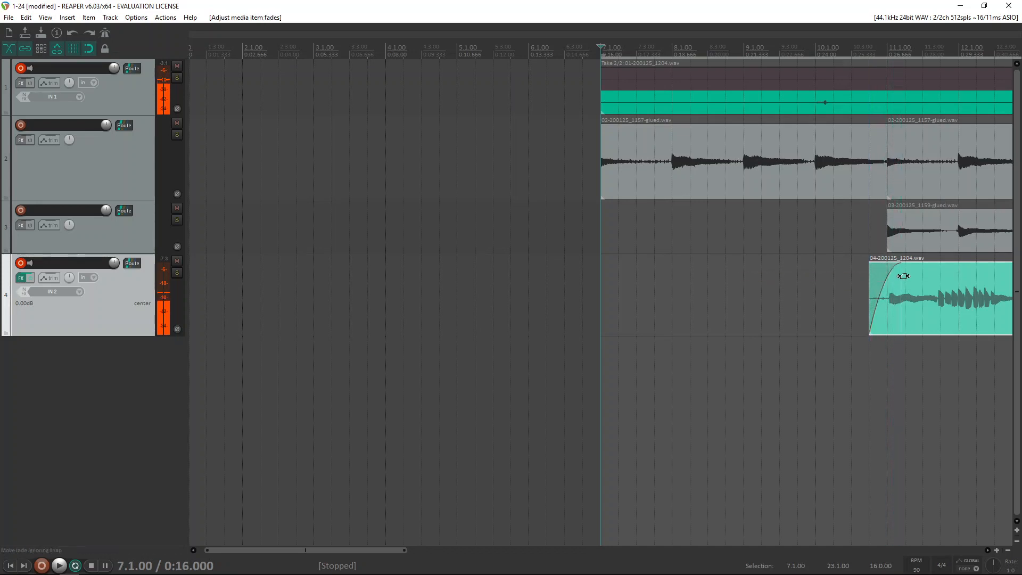
Step: Play the arrangement from 10.1.00 to check the trimmed track 4 recording, then stop playback
scroll(905, 288, down, 3)
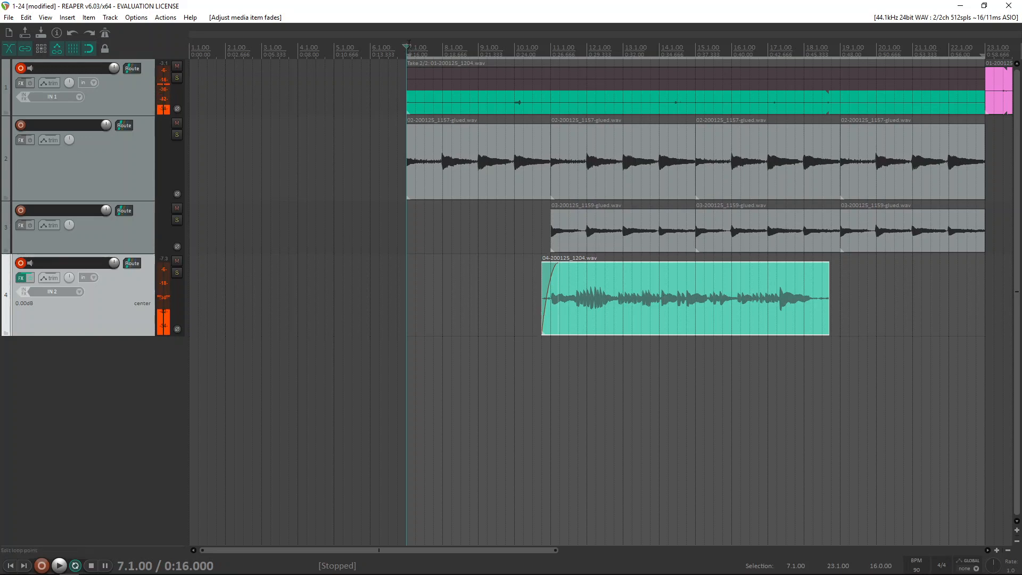
click(514, 60)
key(space)
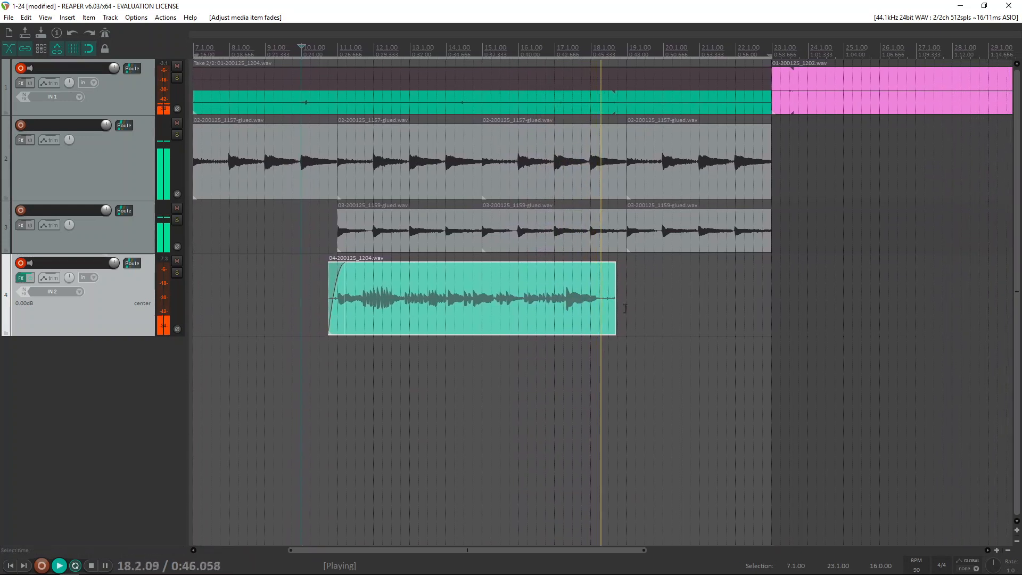
key(space)
Step: Add a fade-out about one bar long to the track 4 clip and trim its end to about 18.3.00
drag(606, 269, 567, 269)
drag(607, 307, 603, 307)
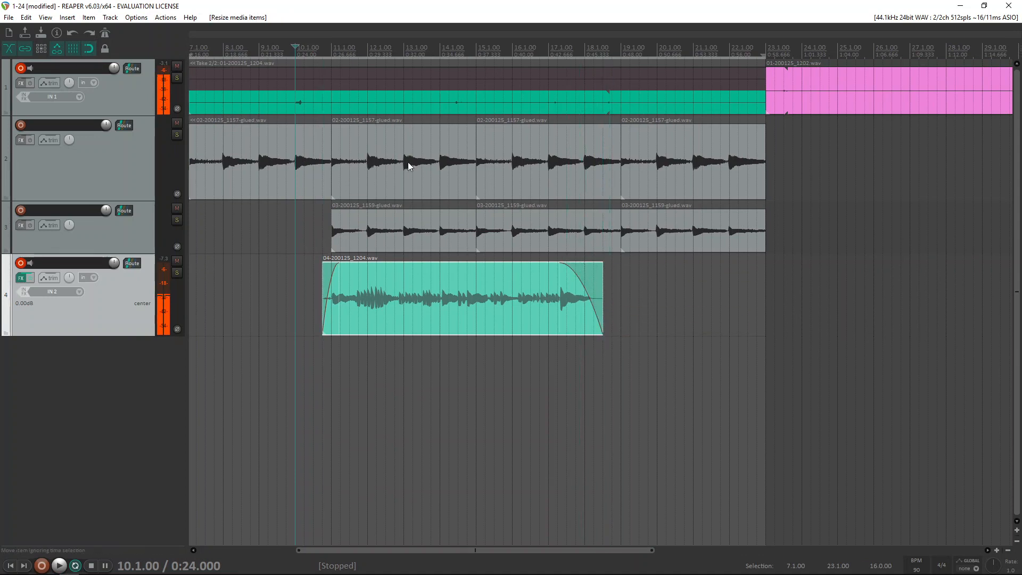
Step: Delete the recorded takes on track 1 starting at 7.1.00
click(284, 102)
key(Delete)
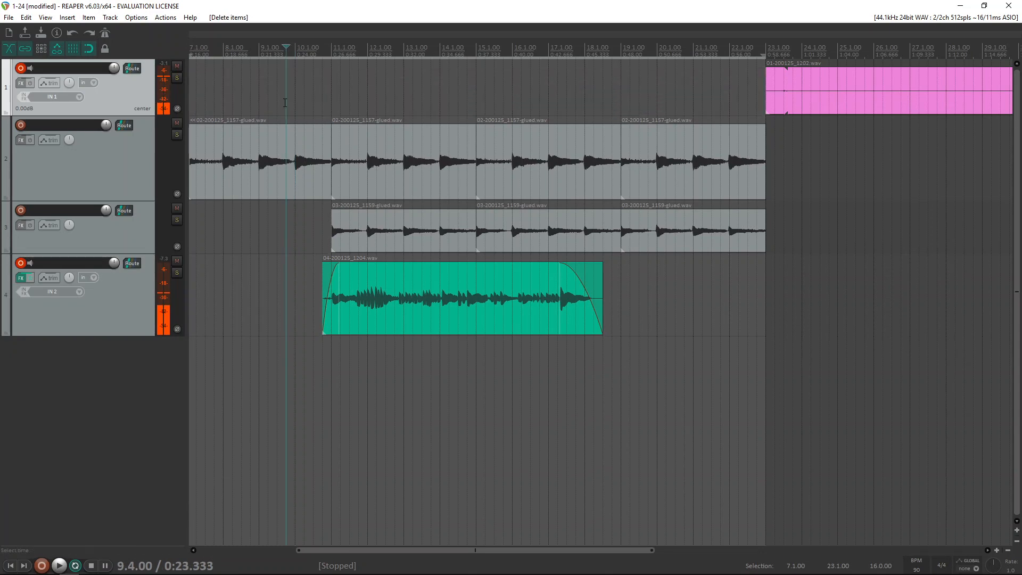
Step: Delete the remaining recorded clip on track 1 that starts at 23.1.00
scroll(327, 110, down, 2)
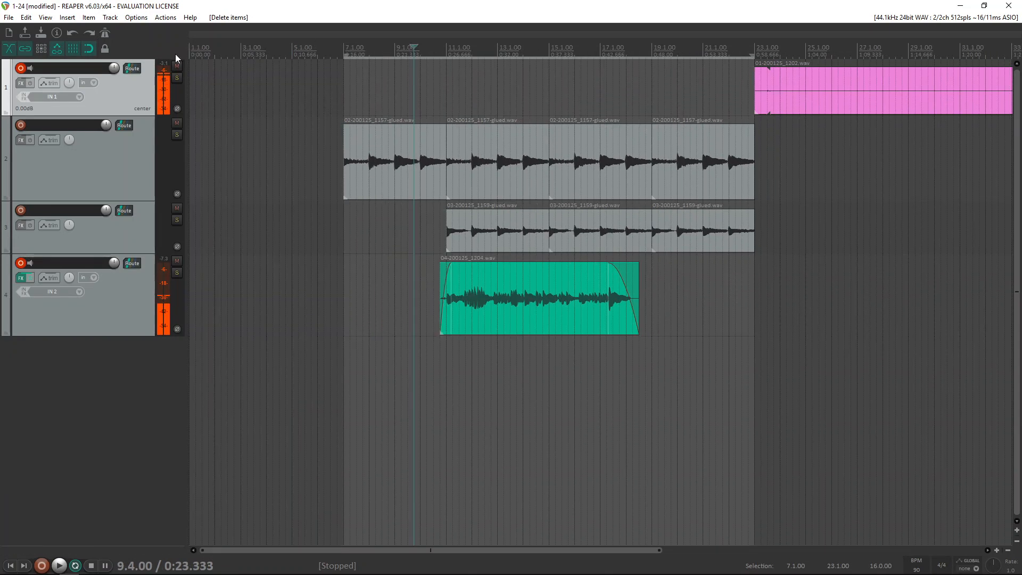
click(877, 77)
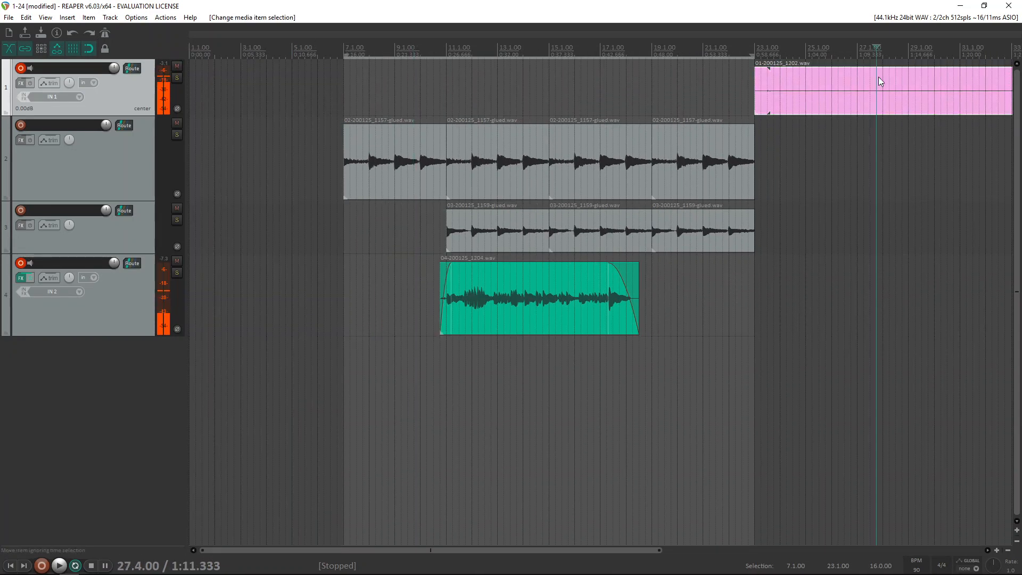
key(Delete)
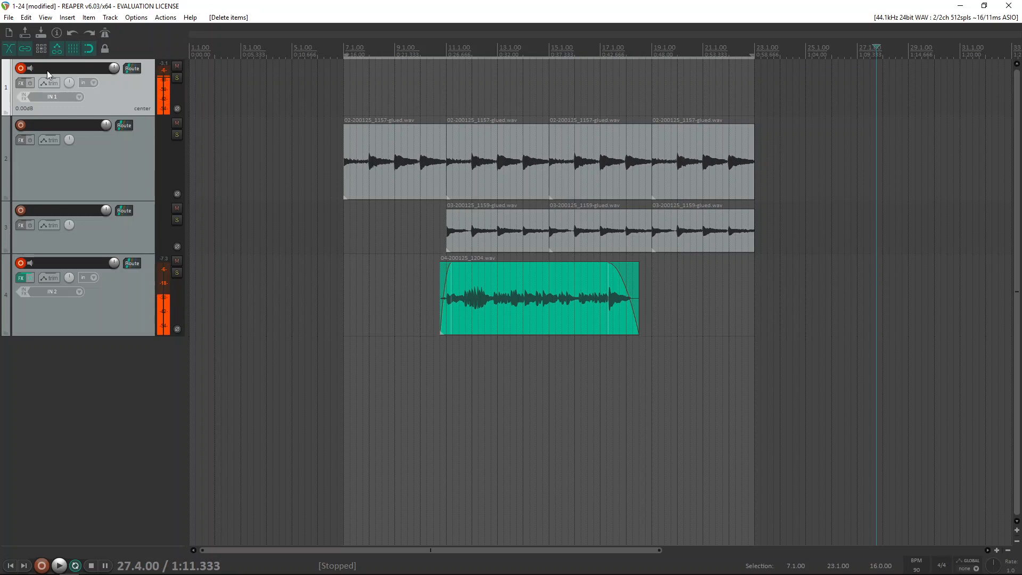
Step: Open the project's render settings and choose WAV as the output format after trying MP3
click(9, 18)
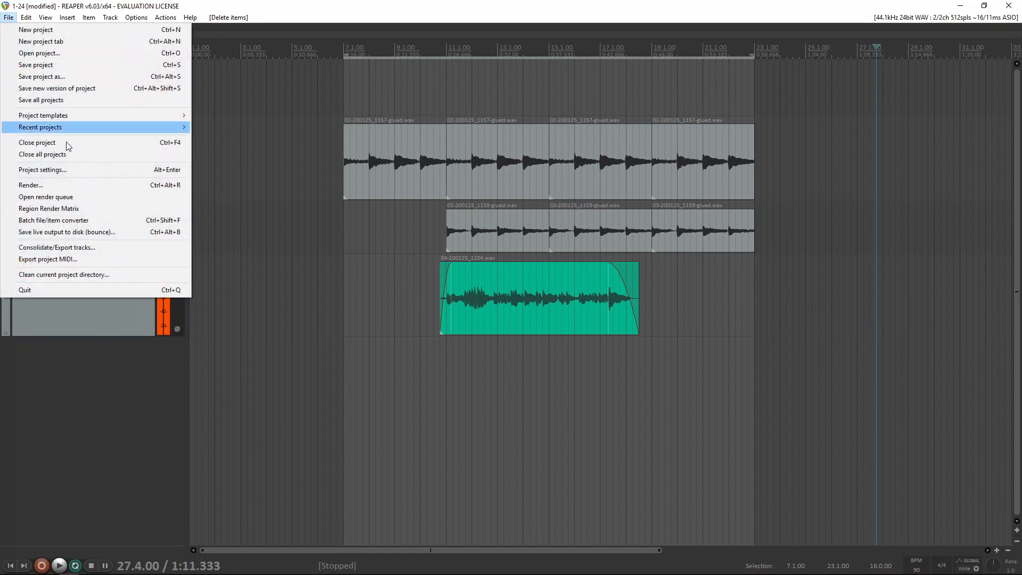
click(75, 184)
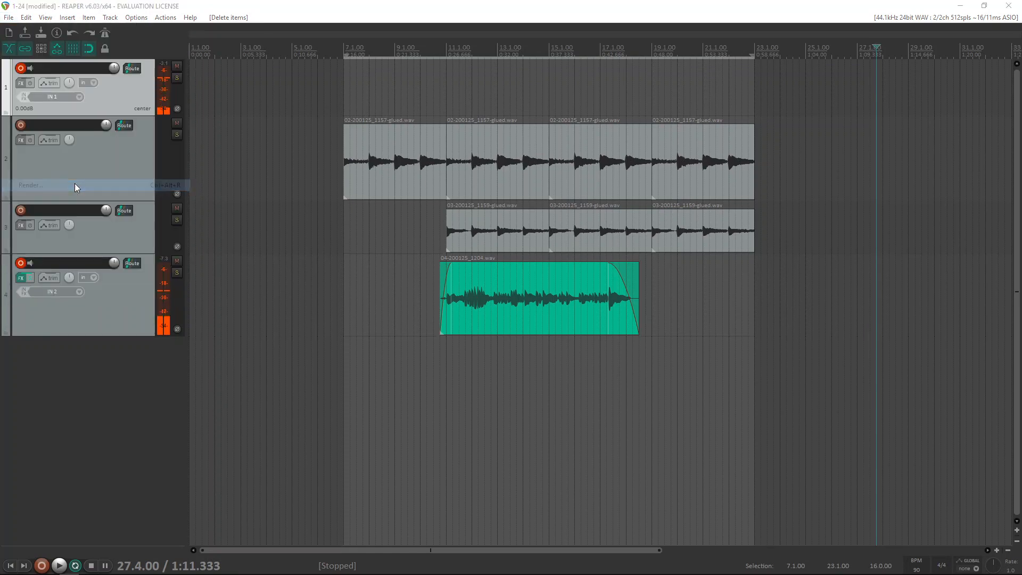
drag(687, 228, 524, 107)
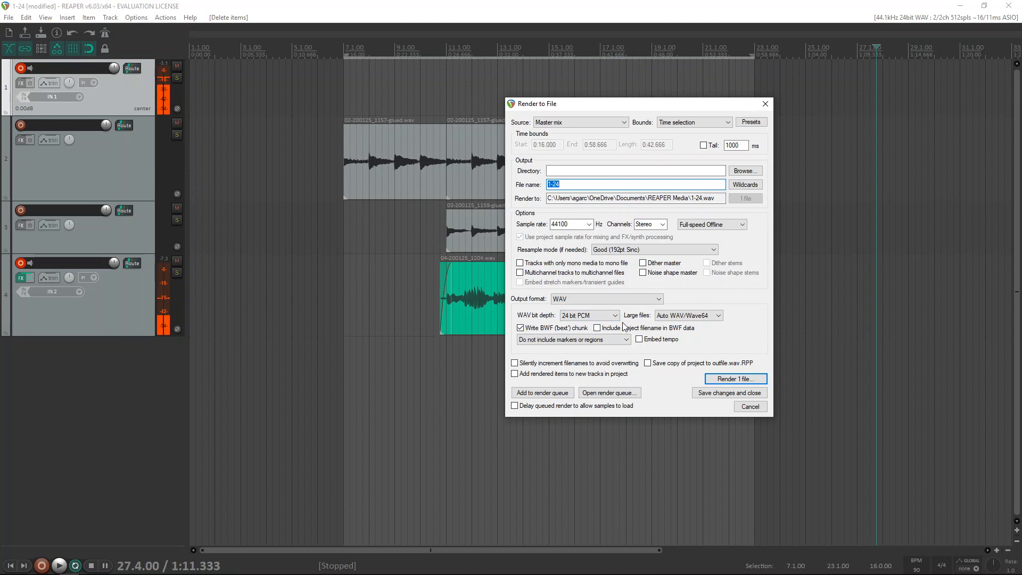
click(583, 303)
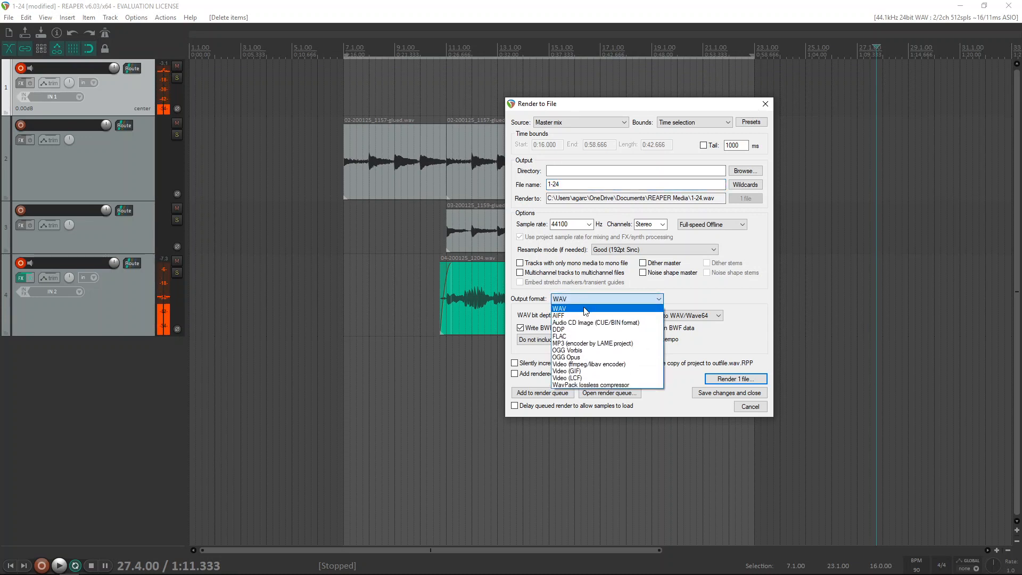
click(585, 344)
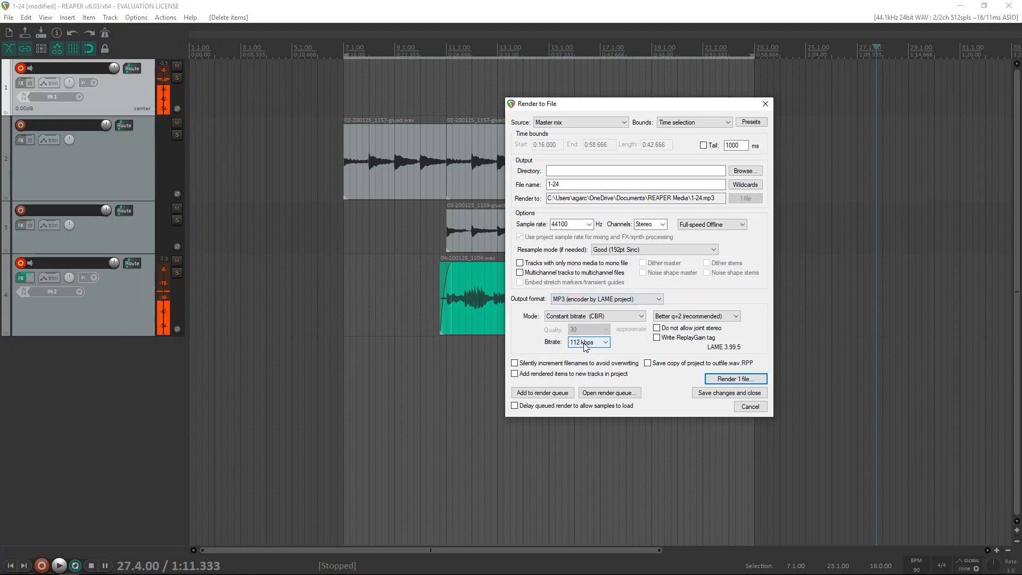
click(605, 300)
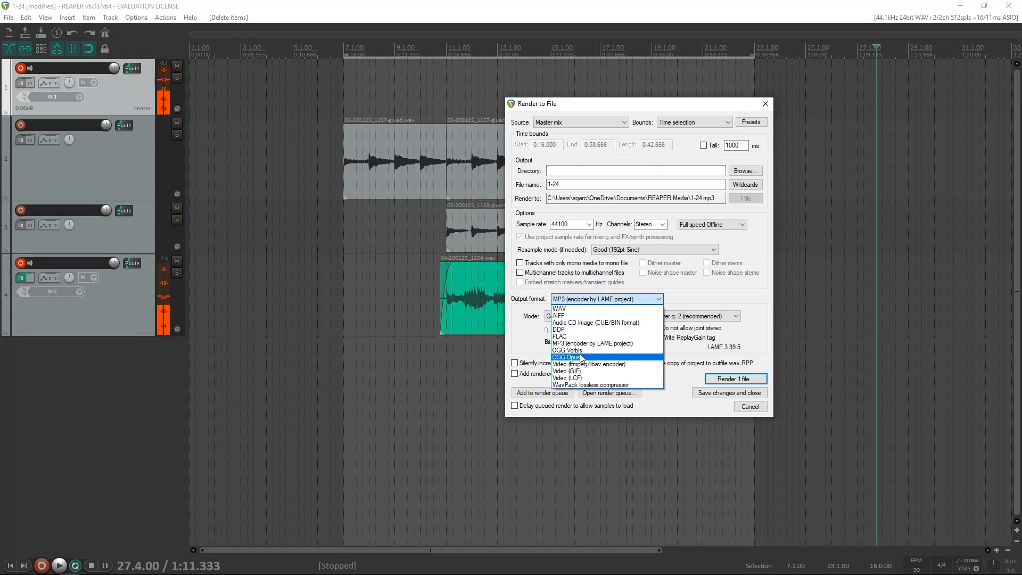
click(567, 309)
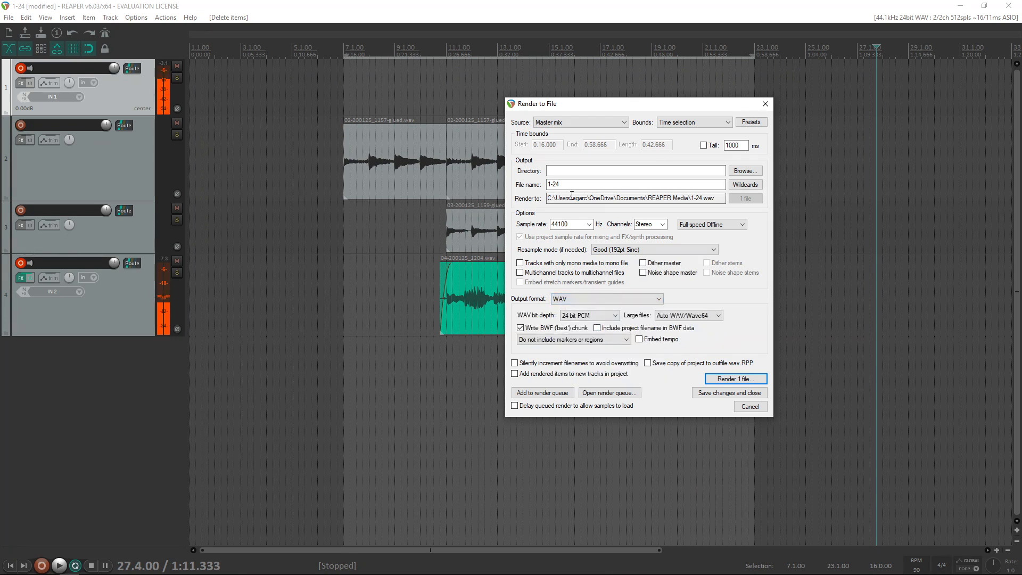
Step: Set the render directory to the Desktop and the bounds to Time selection, and render the master mix as 1-24
click(744, 171)
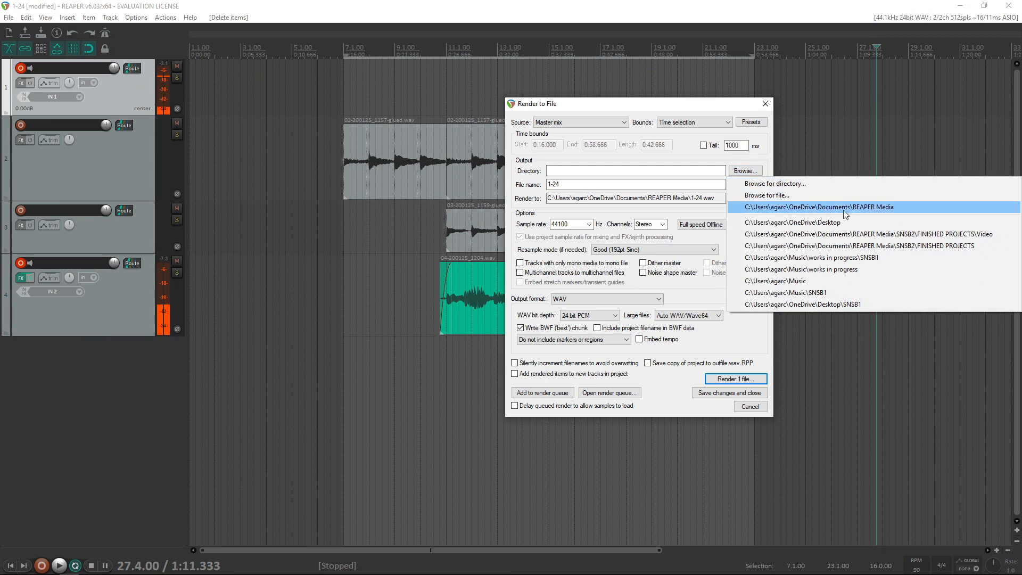
click(803, 222)
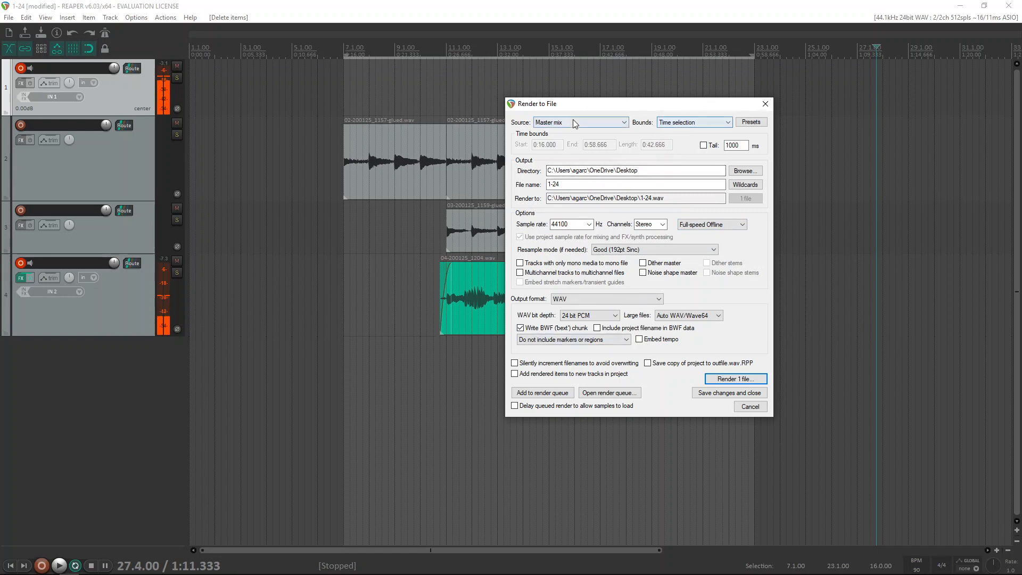
click(693, 123)
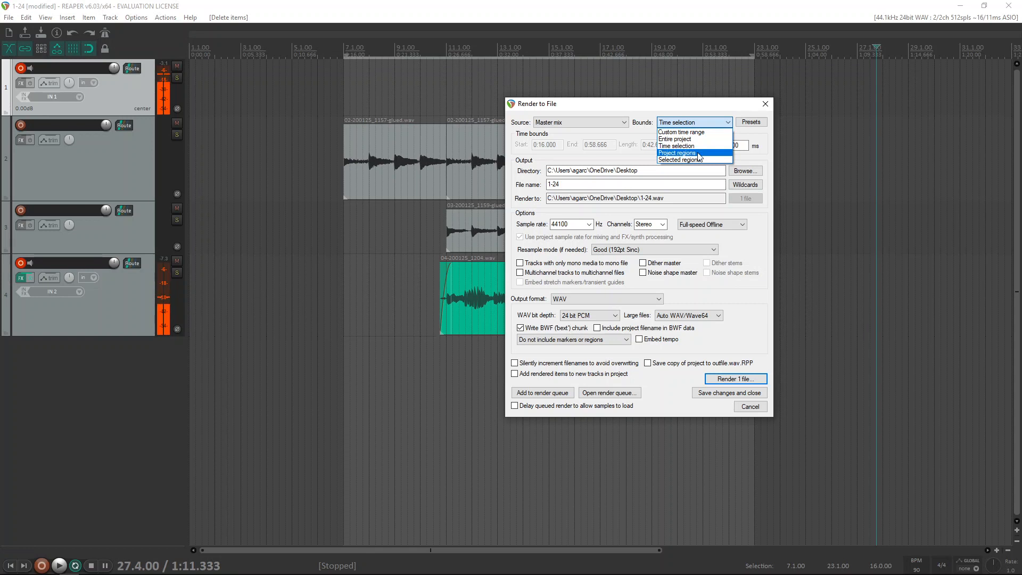
click(697, 146)
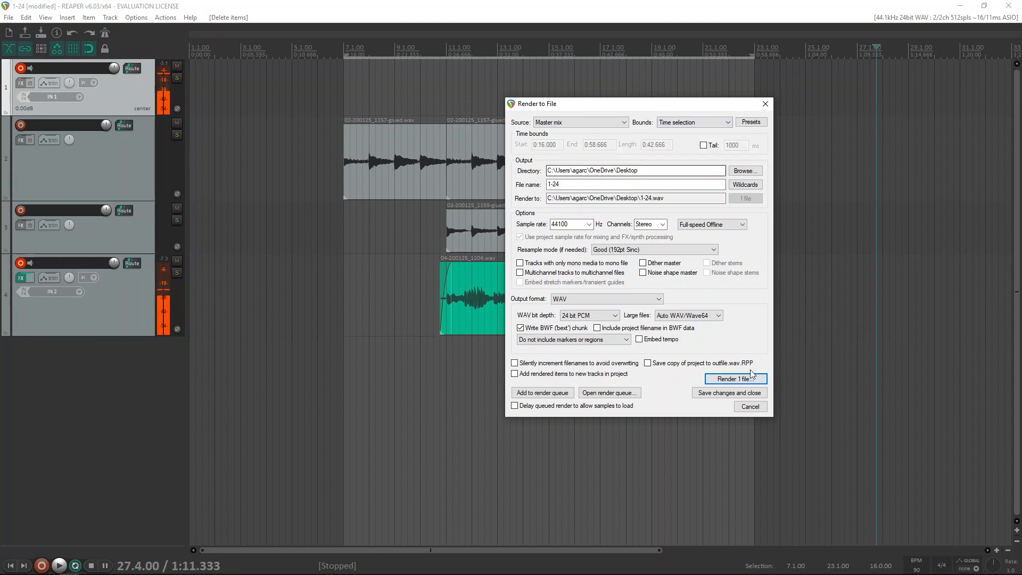
click(730, 381)
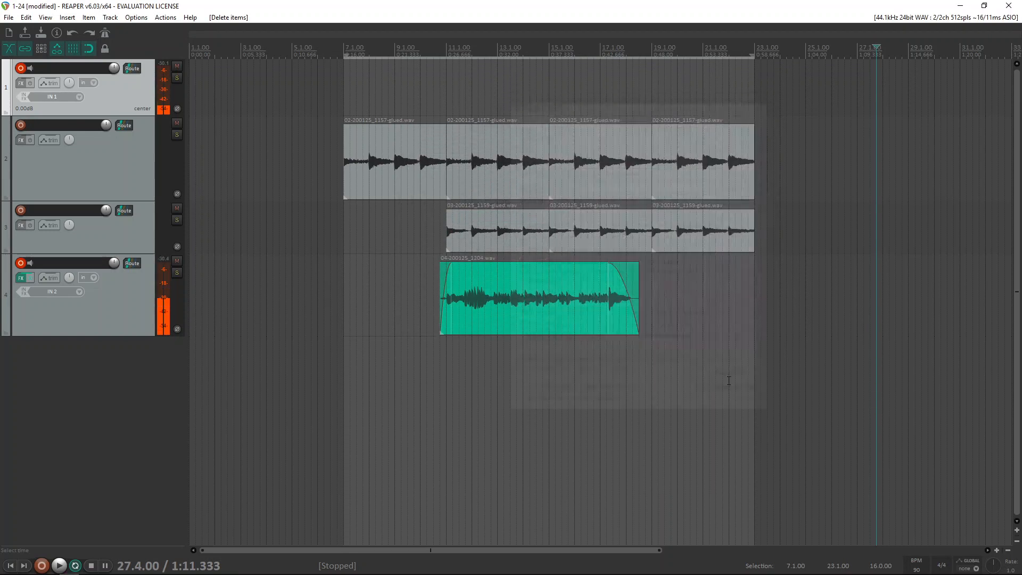
Step: Play the rendered 1-24 WAV from the desktop in the media player, close the player, and return to the maximized REAPER window
drag(627, 9, 643, 193)
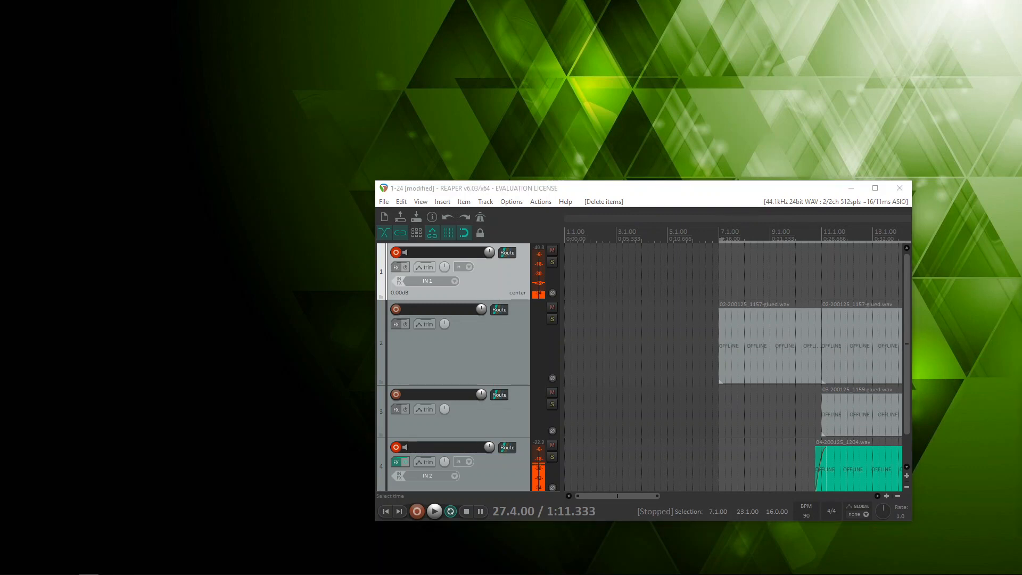
drag(812, 0, 179, 176)
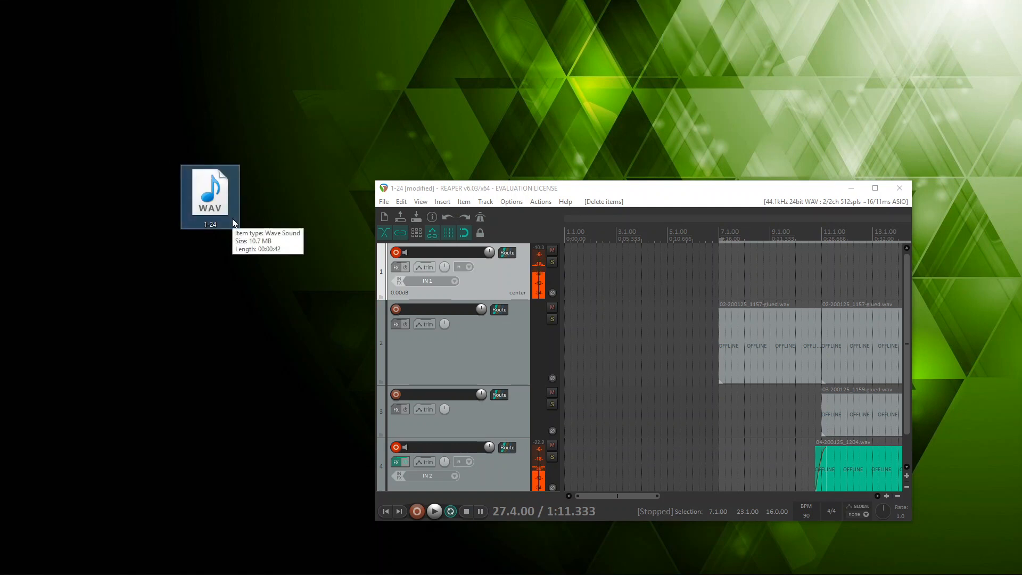
double_click(218, 208)
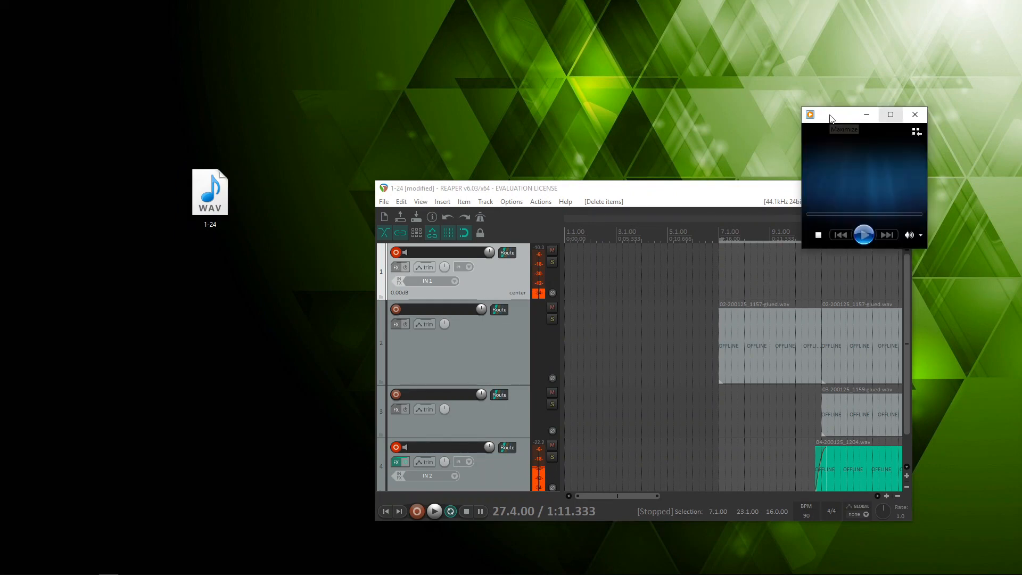
click(863, 235)
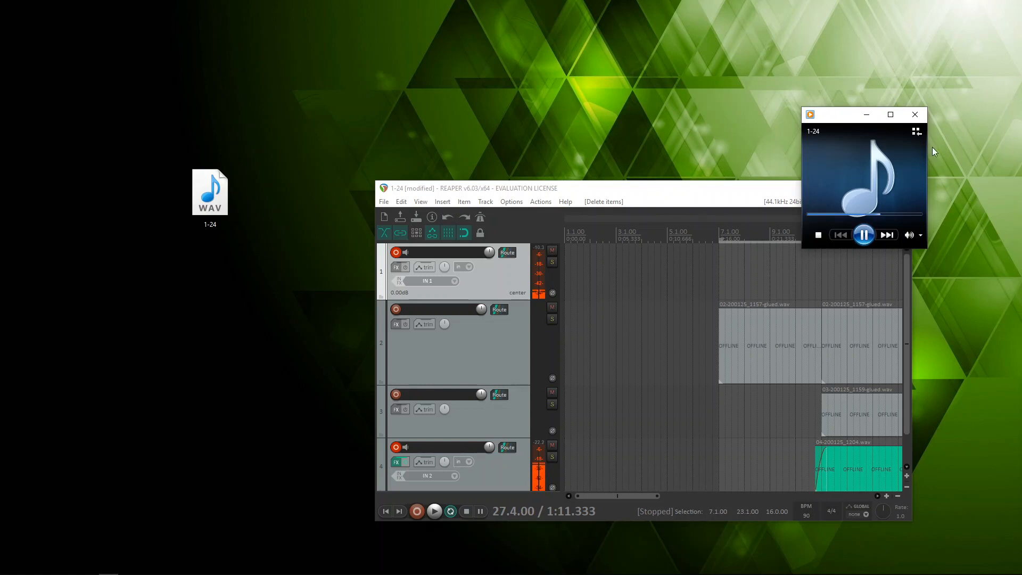
click(914, 114)
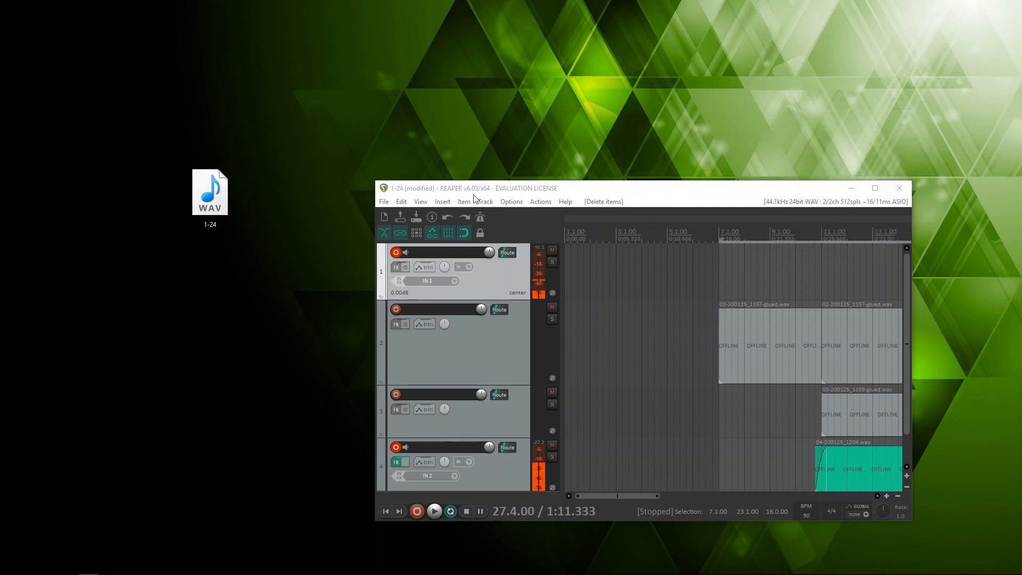
drag(500, 190, 395, 4)
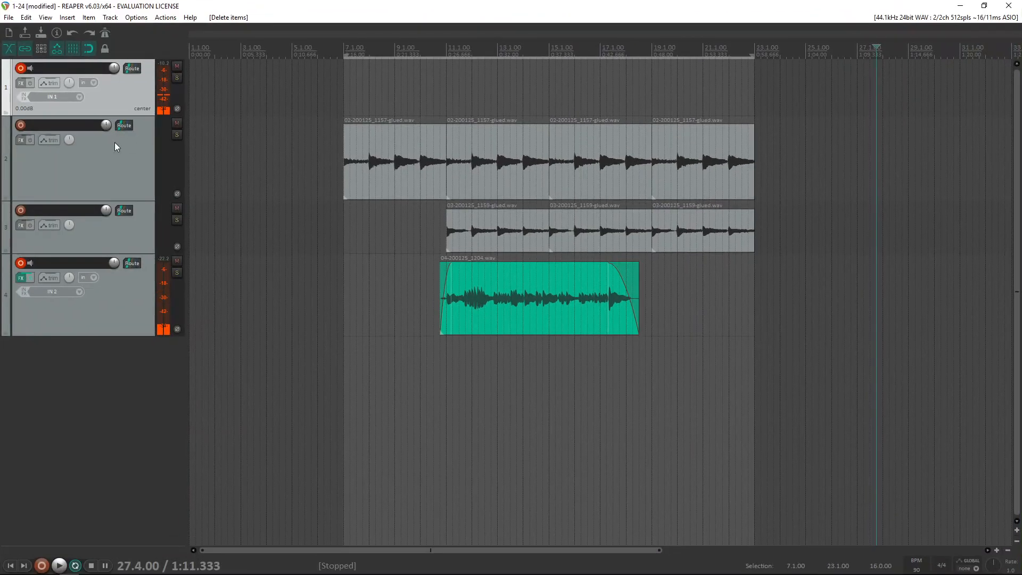
Step: Save the project as 1-24 in a new project subdirectory with all media copied into it, replacing the existing project file
click(8, 17)
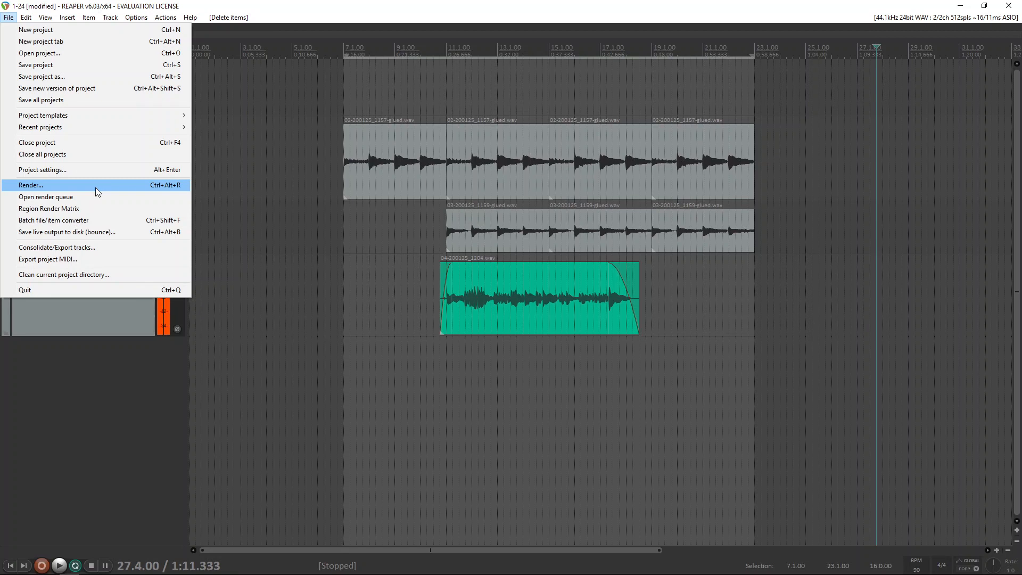
click(75, 79)
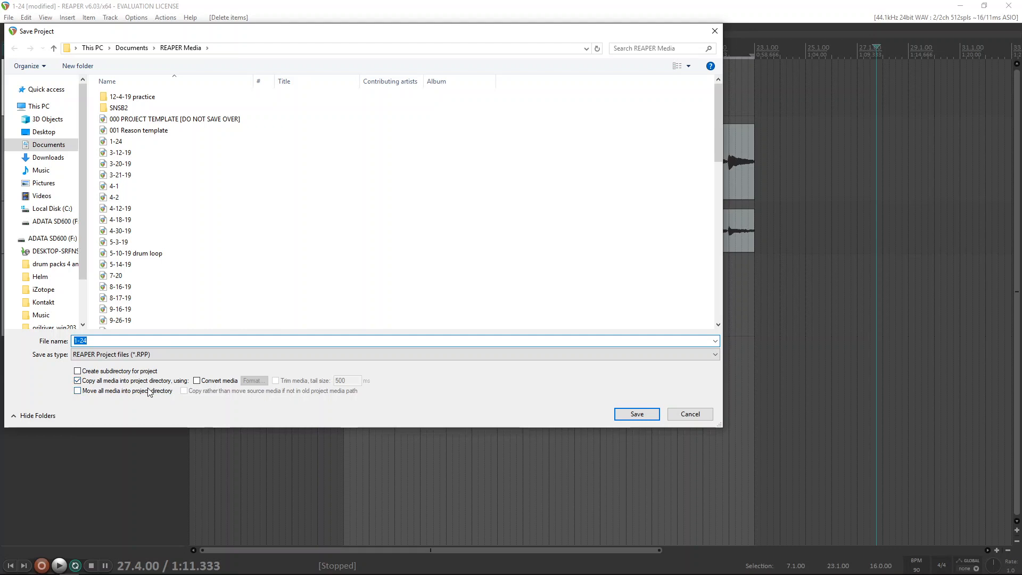
click(79, 373)
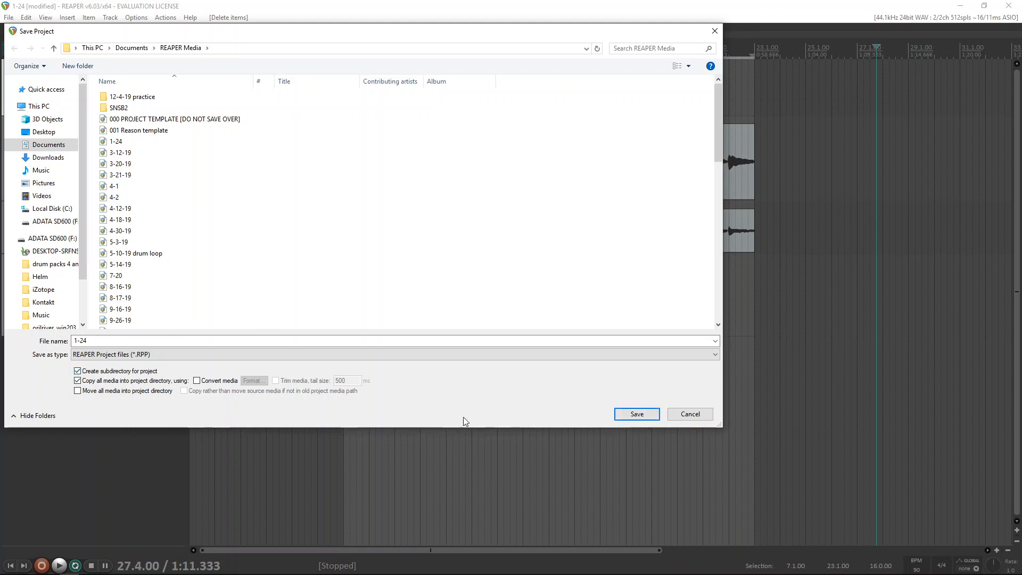
click(635, 414)
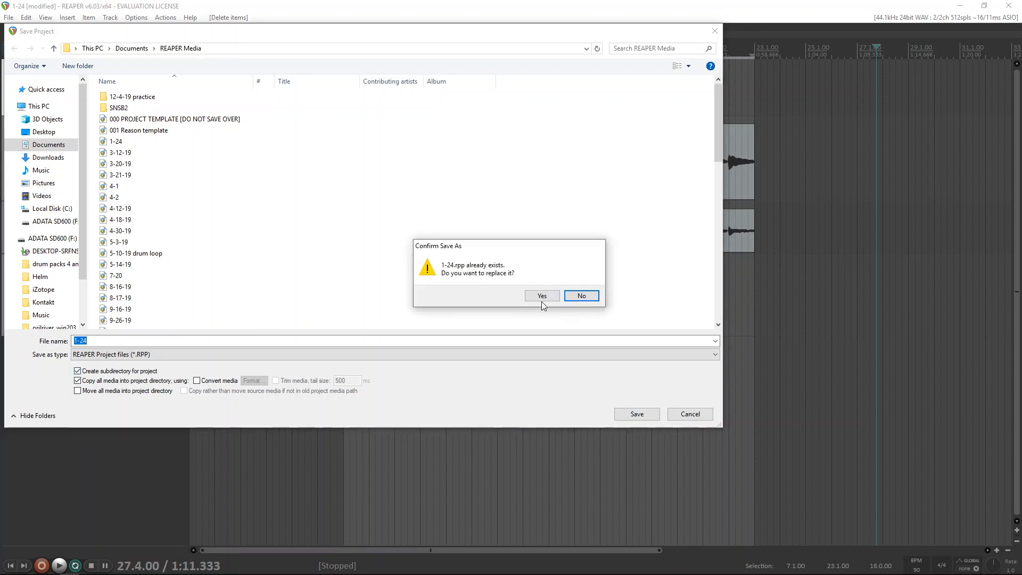
click(538, 294)
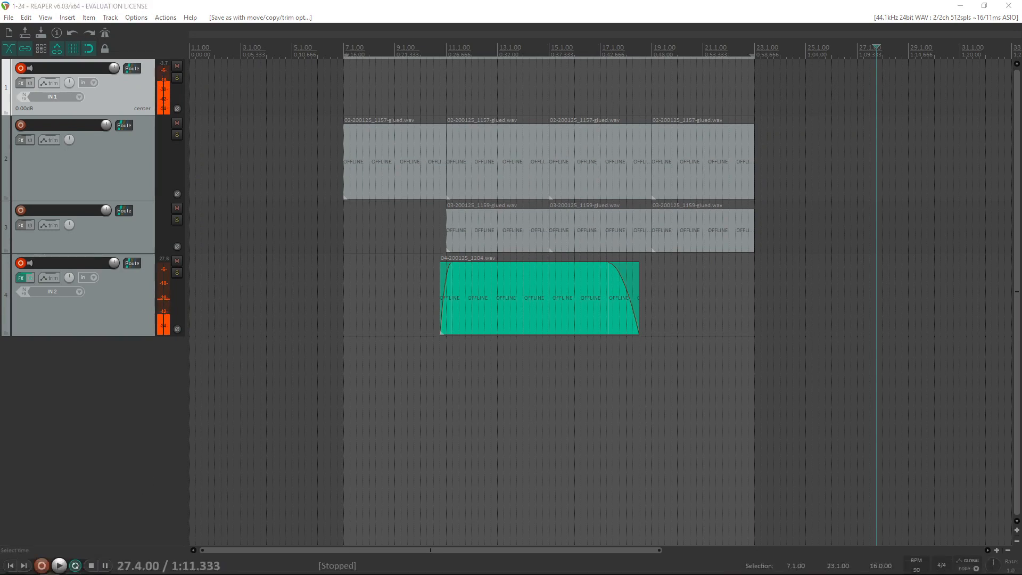
Step: Switch to File Explorer and examine the contents of the 1-24 project folder in Documents > REAPER Media, then return to REAPER Media
drag(759, 228, 170, 34)
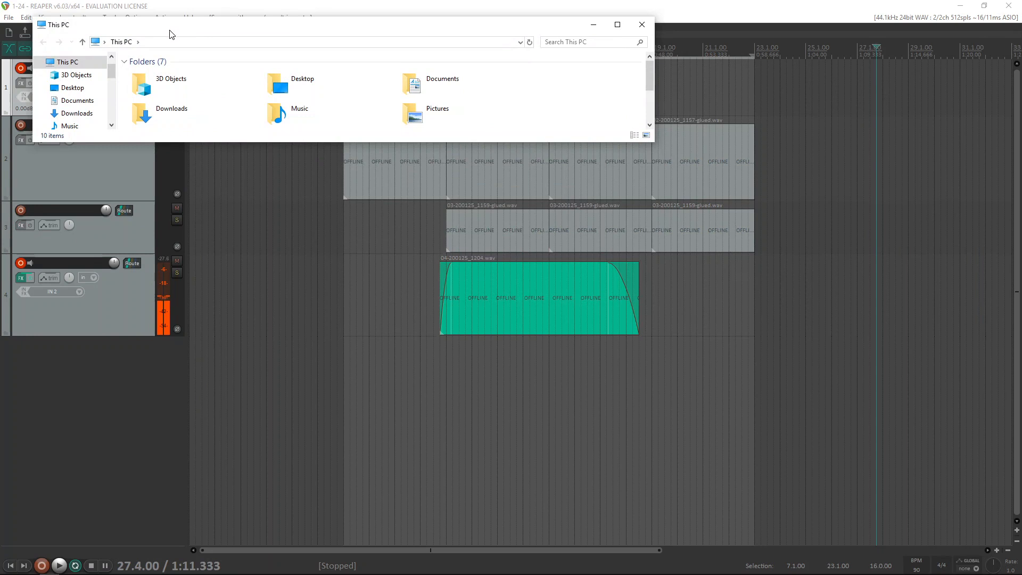
click(618, 25)
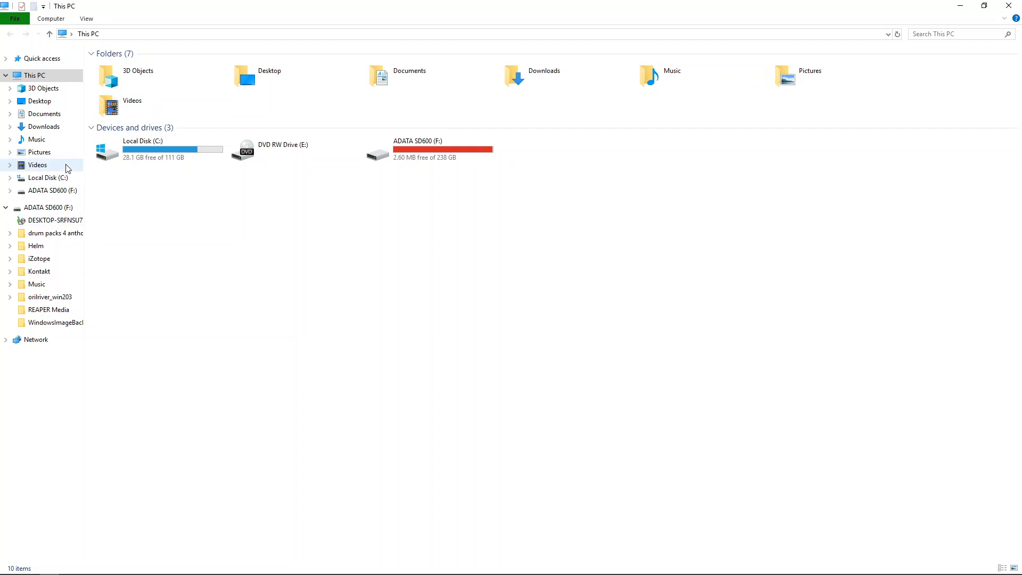
click(57, 118)
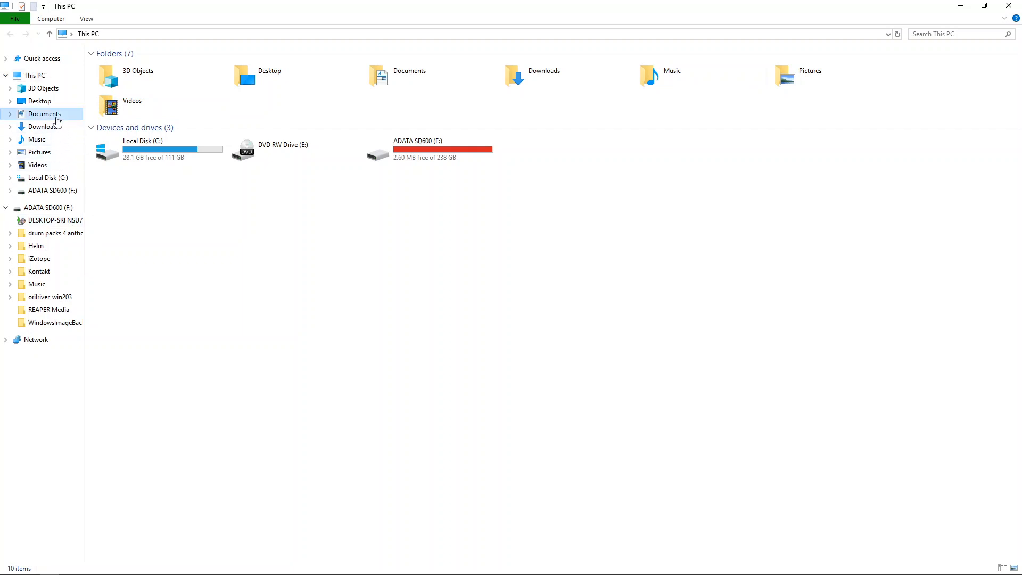
click(138, 146)
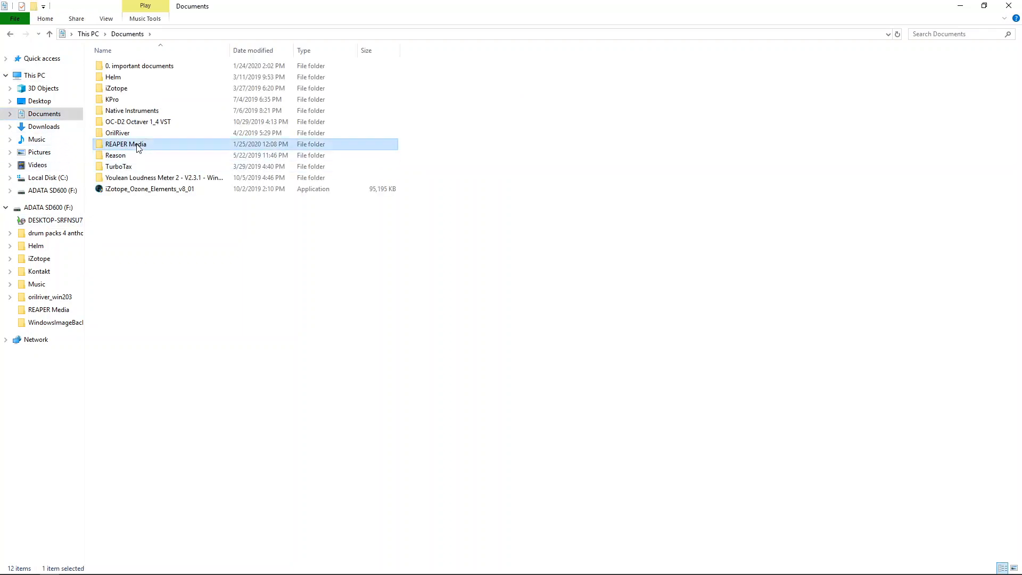
double_click(137, 145)
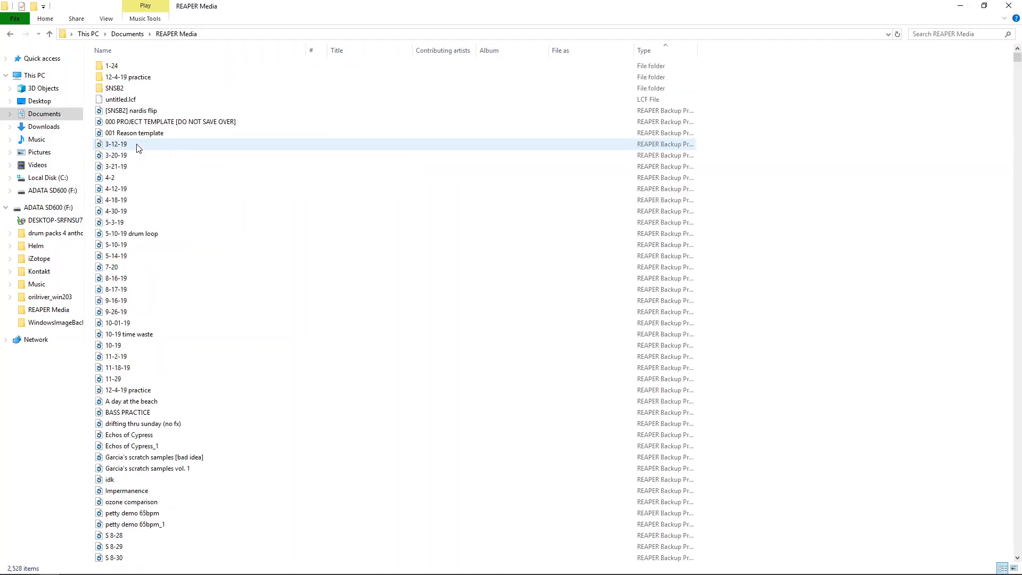
double_click(187, 66)
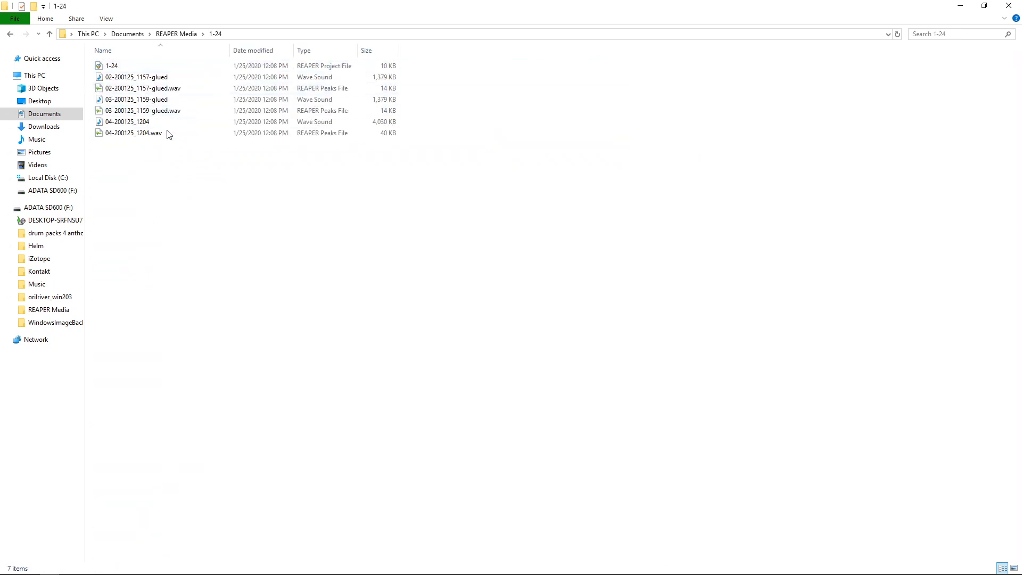
click(11, 35)
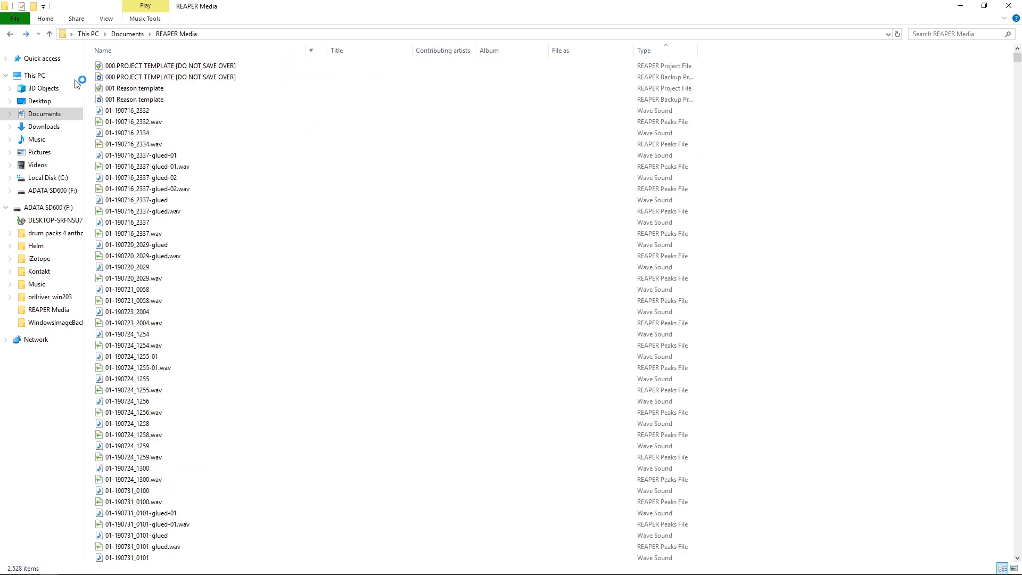
Step: Open the finished multitrack project with the drum, bass and guitar chops tracks in REAPER and play it from the start
double_click(114, 67)
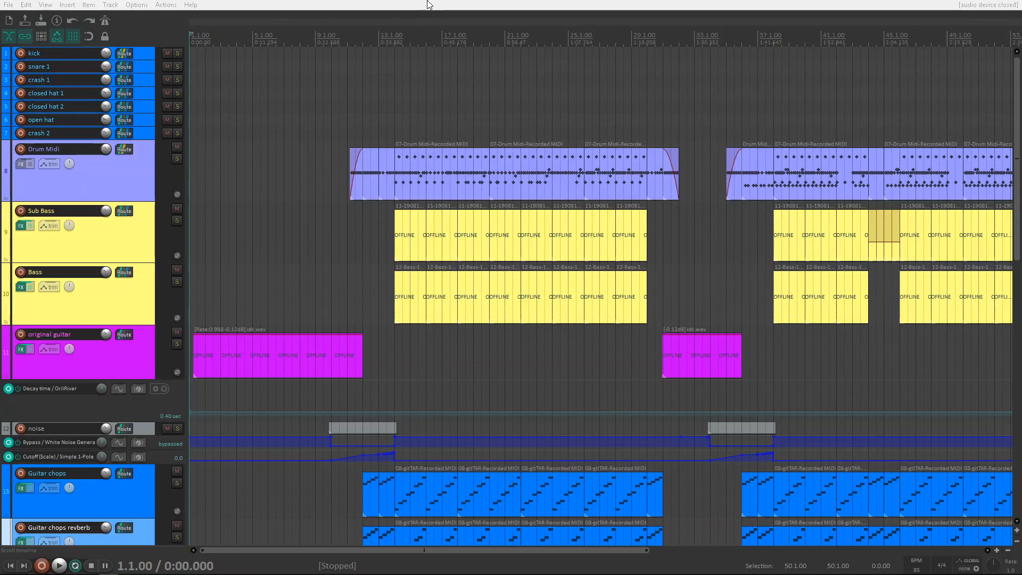
key(space)
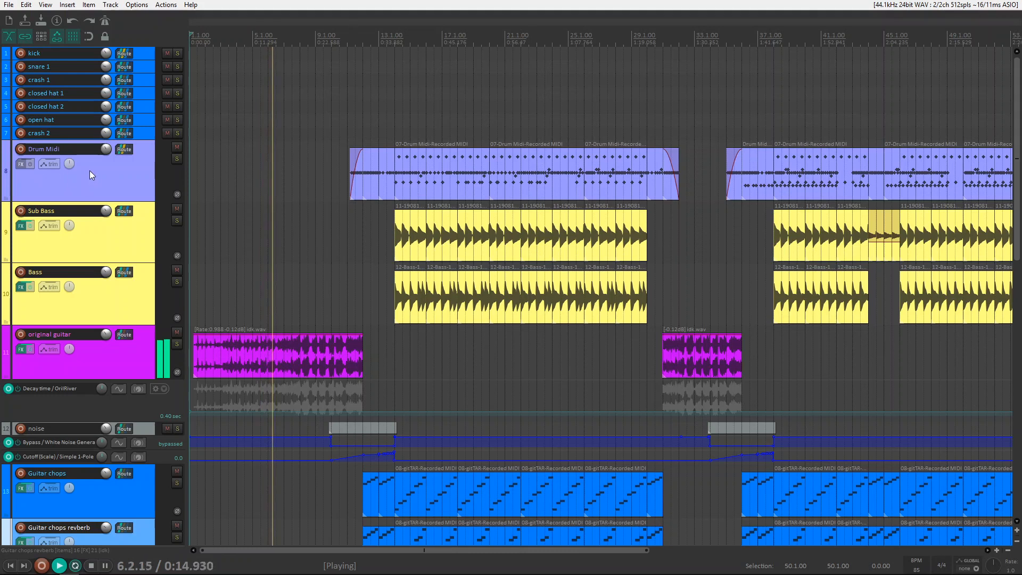
Step: Examine all tracks of the playing project, from the drum tracks through bass and guitars down to the image track
scroll(95, 173, down, 1)
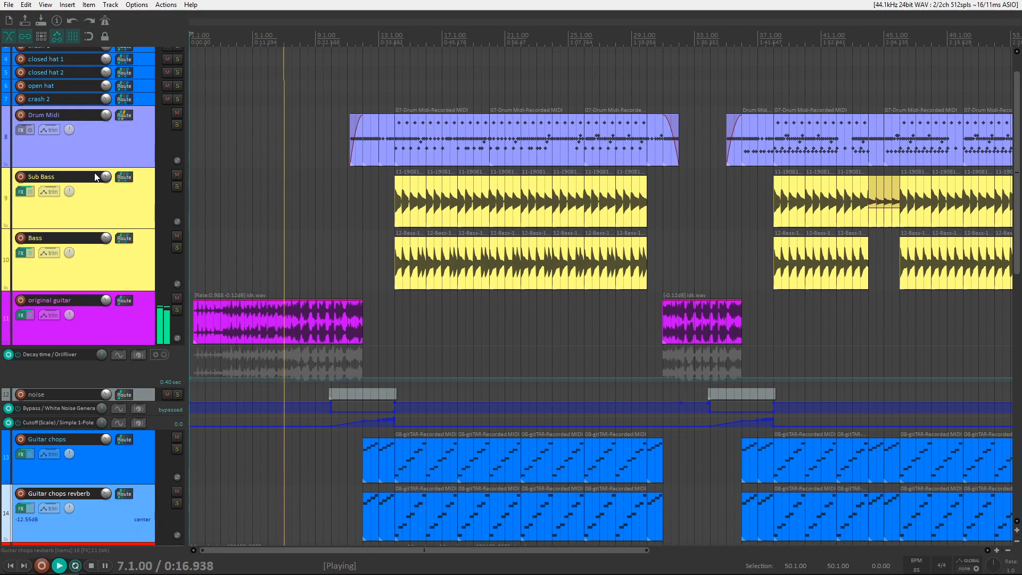
scroll(96, 176, down, 2)
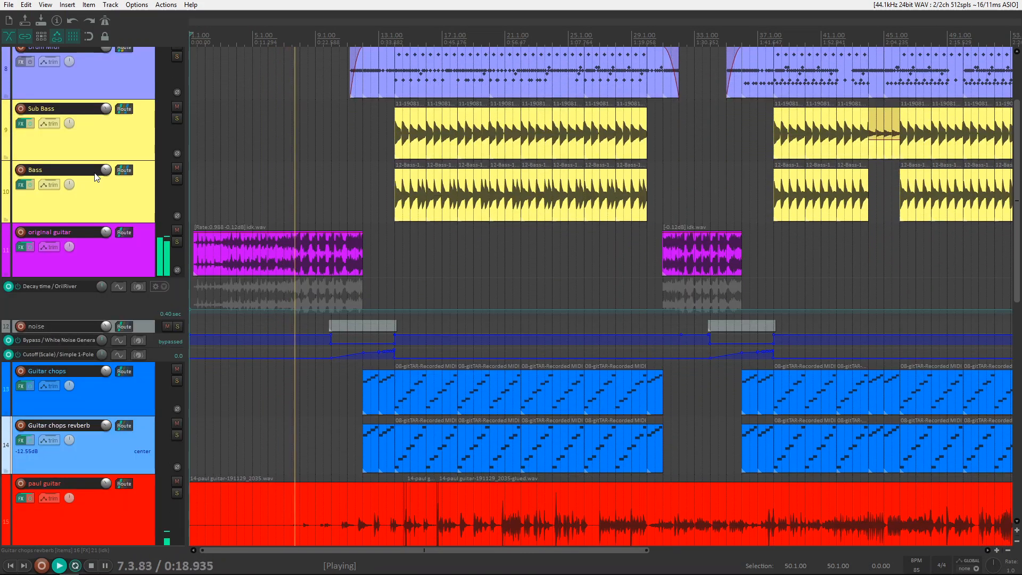
scroll(97, 176, down, 1)
scroll(96, 177, down, 6)
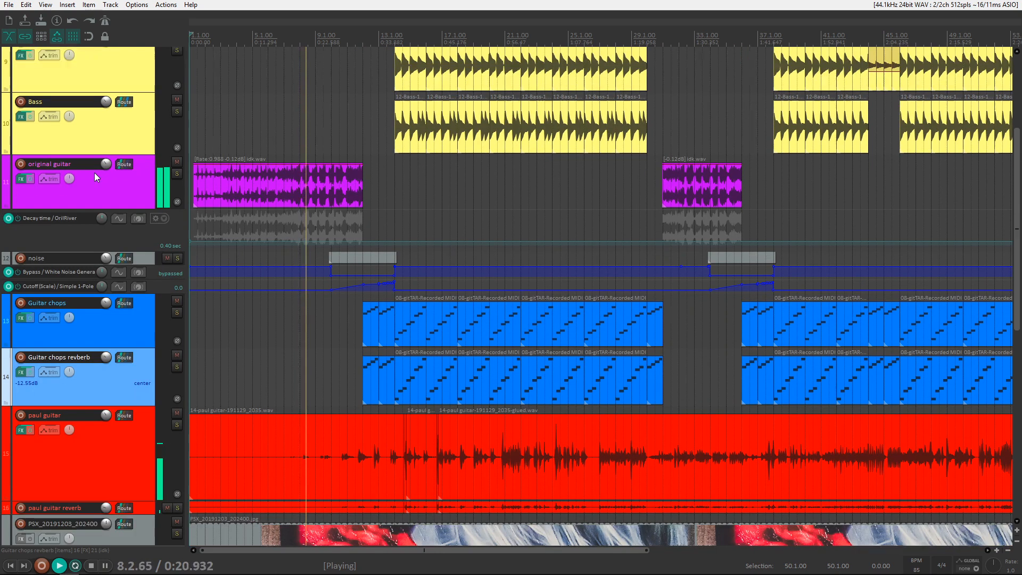
scroll(94, 173, down, 8)
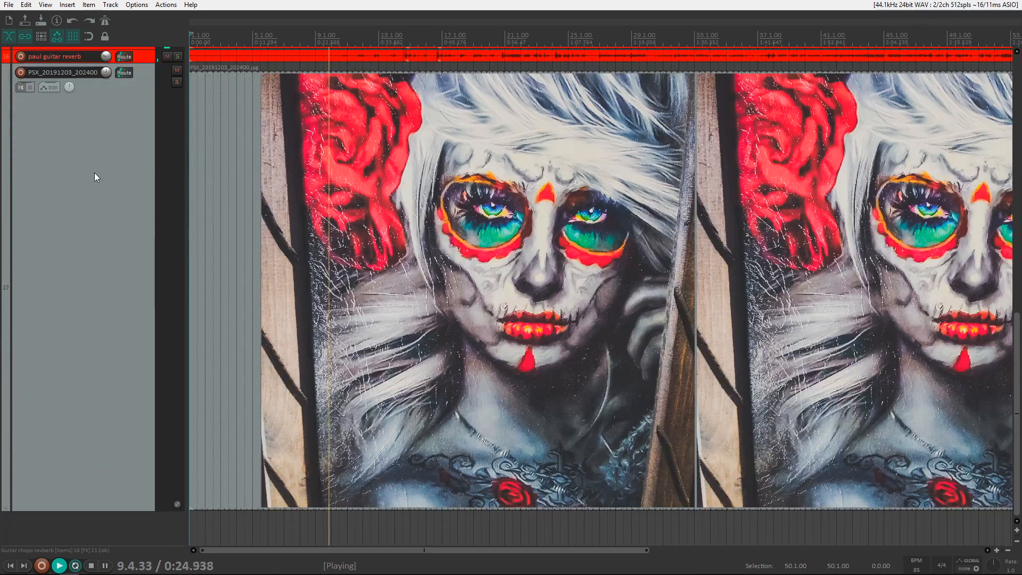
scroll(94, 172, up, 5)
scroll(94, 173, up, 10)
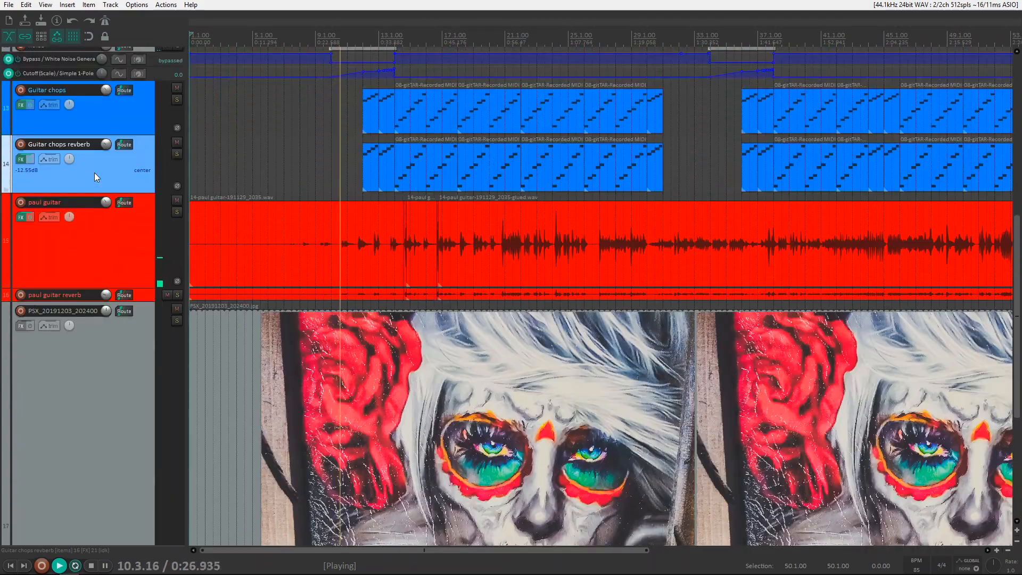
scroll(95, 172, up, 3)
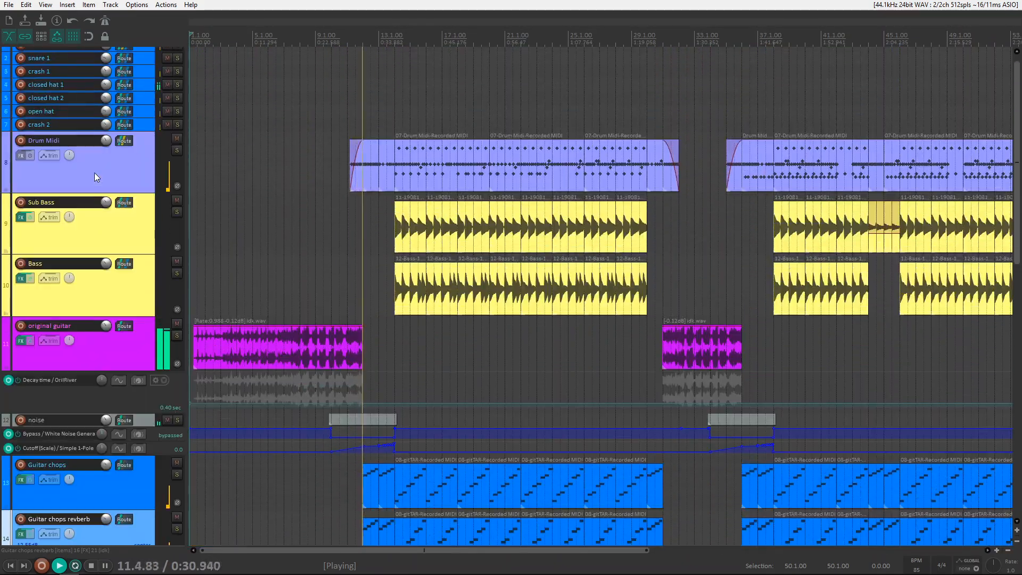
scroll(94, 172, down, 2)
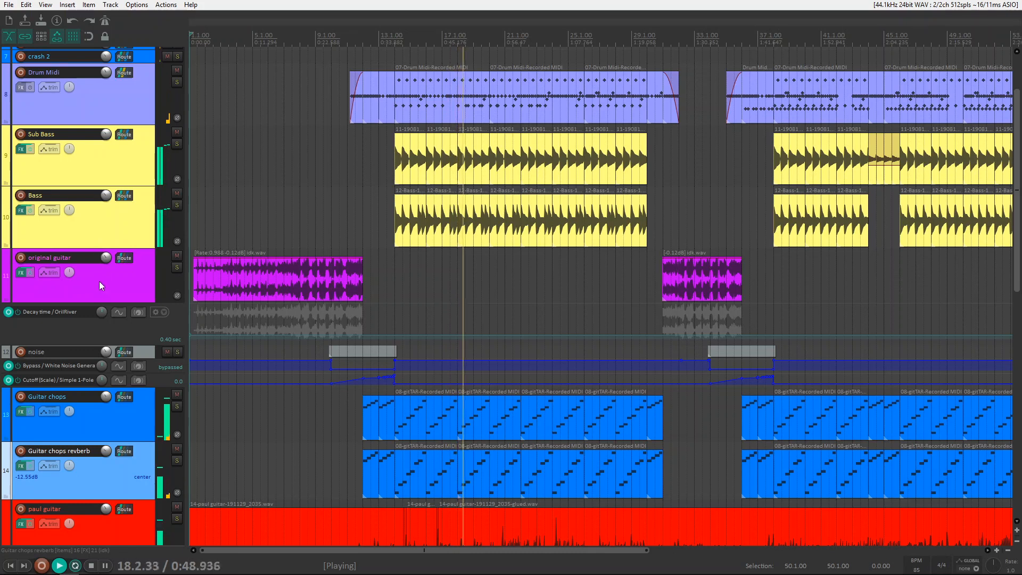
Step: Inspect the FX chains of the original guitar and Guitar chops tracks, closing each one after viewing
click(21, 272)
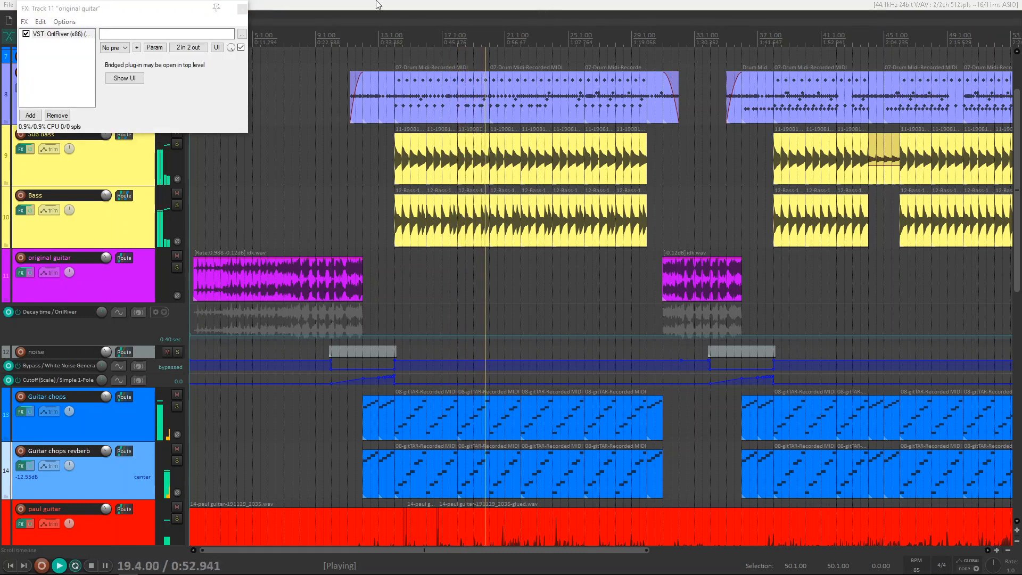
click(238, 8)
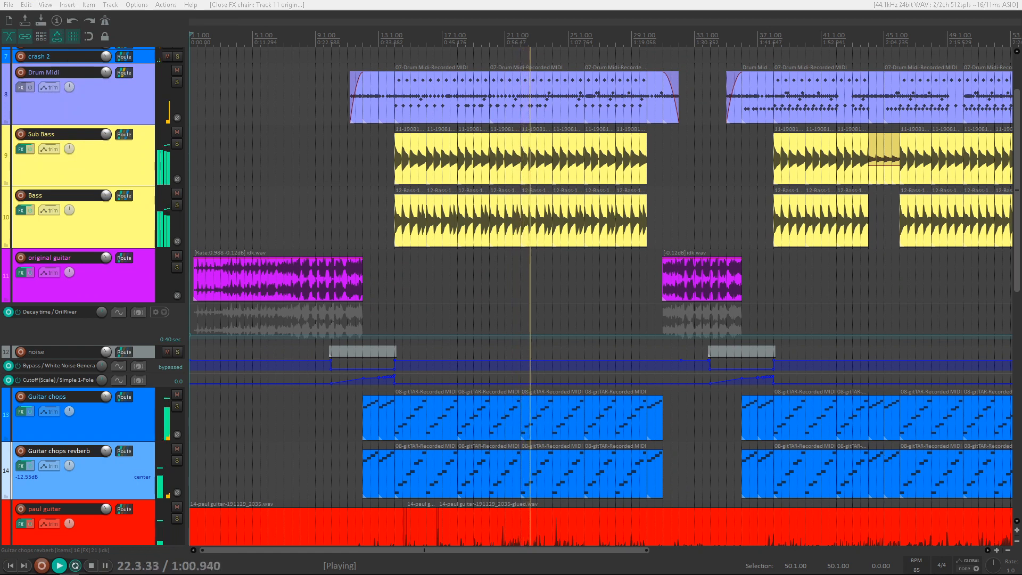
drag(1021, 268, 834, 149)
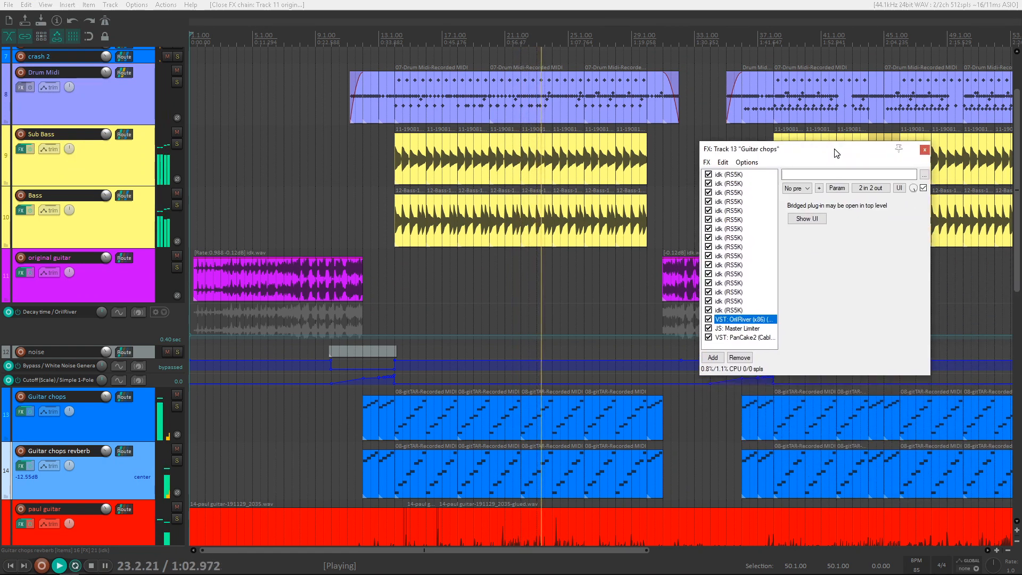
click(924, 150)
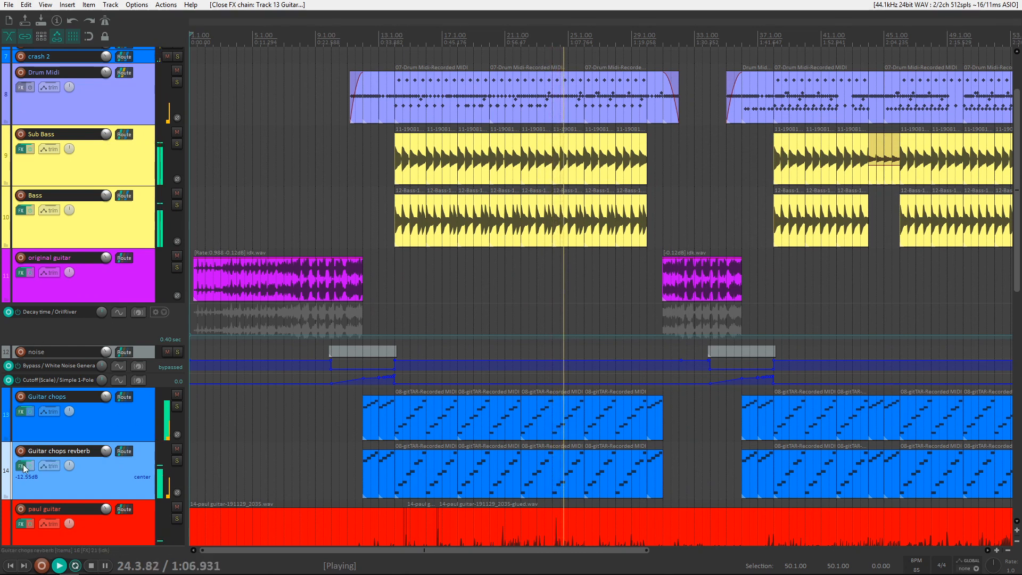
Step: Open the FX chain of guitar track 15, inspect its ReaEQ and ReaXcomp plug-ins, and close the chain
click(21, 524)
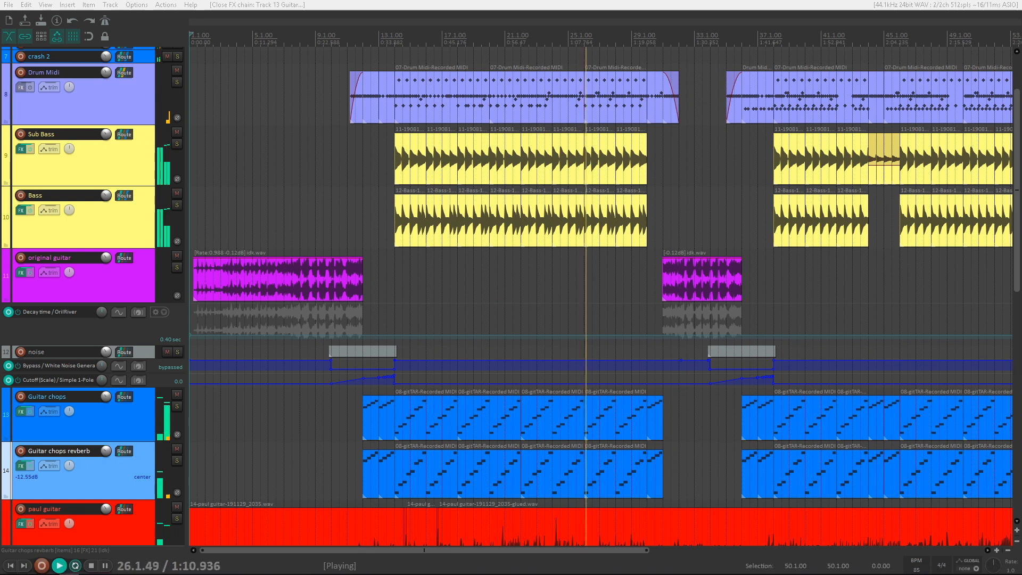
drag(1021, 250, 289, 90)
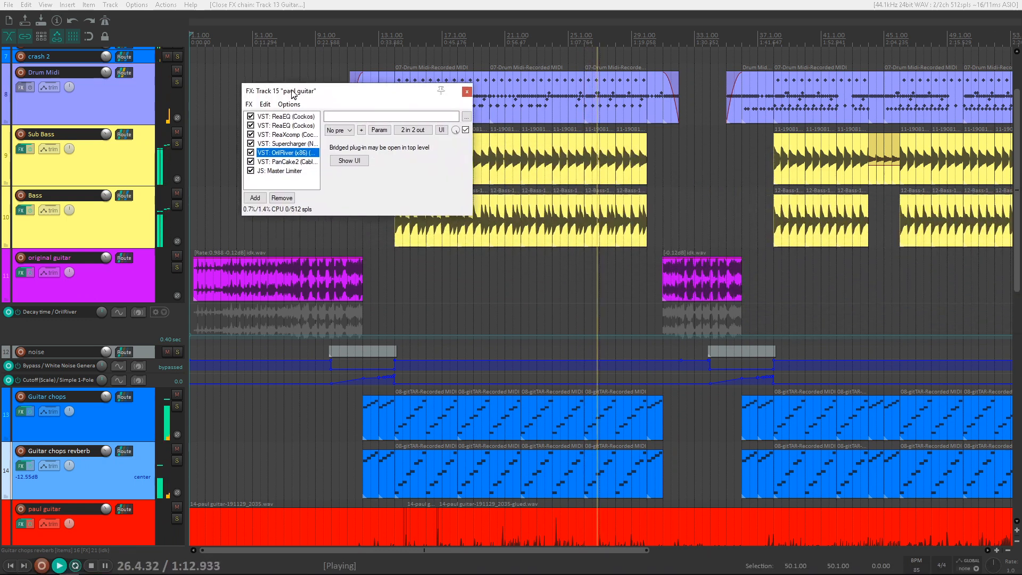
click(297, 124)
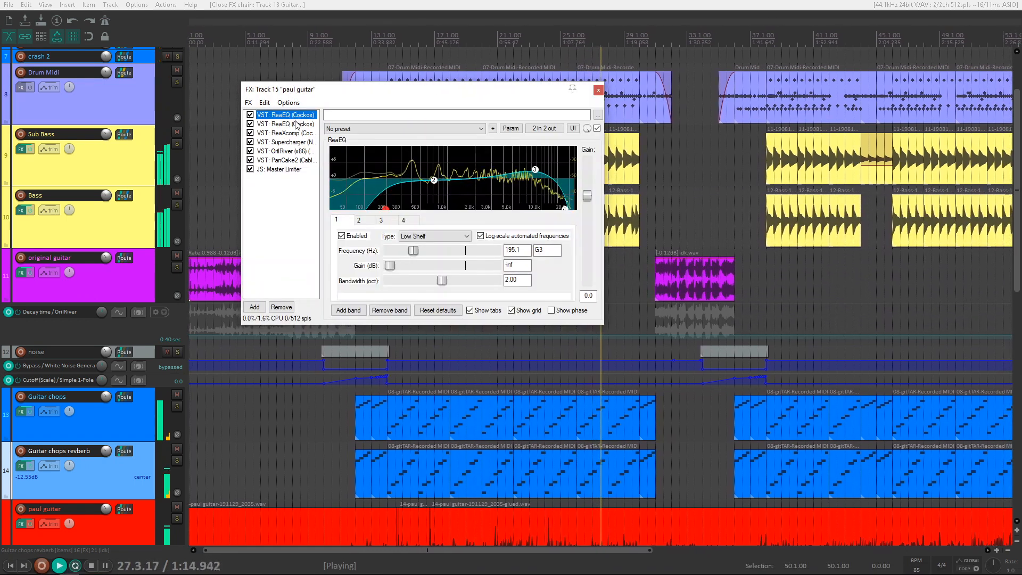
click(287, 133)
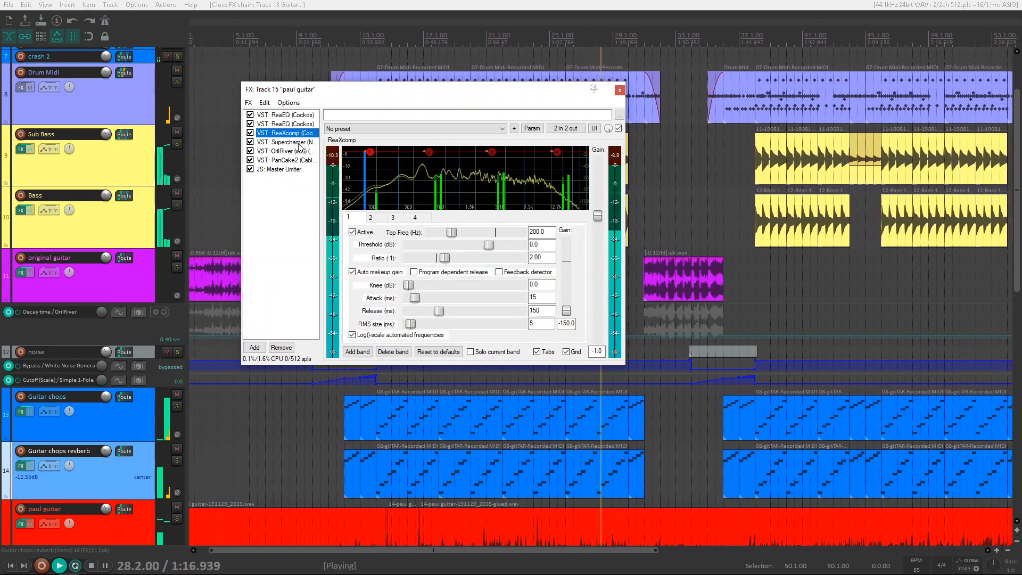
click(619, 90)
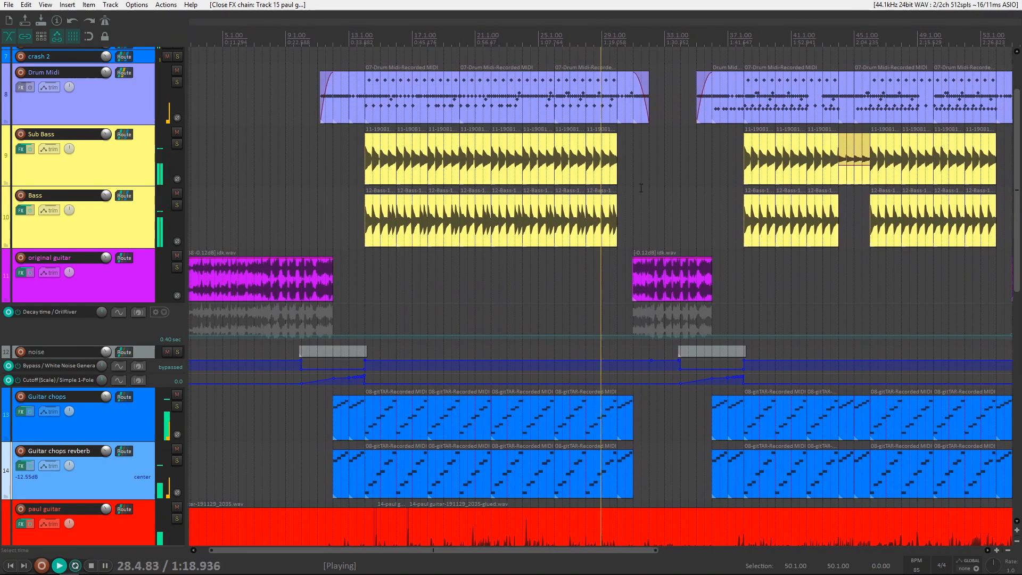
Step: Show the master mixer strip and inspect the master FX chain's Youlean Loudness Meter, Frequency Spectrum, Ozone 8 Elements and ReaEQ plug-ins
mouse_move(70, 567)
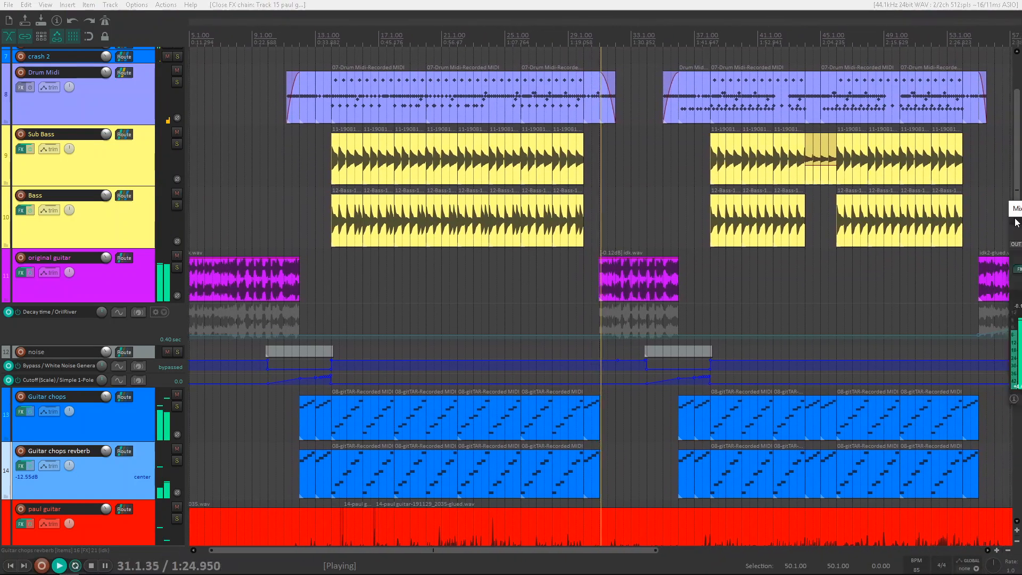
drag(1016, 214, 848, 38)
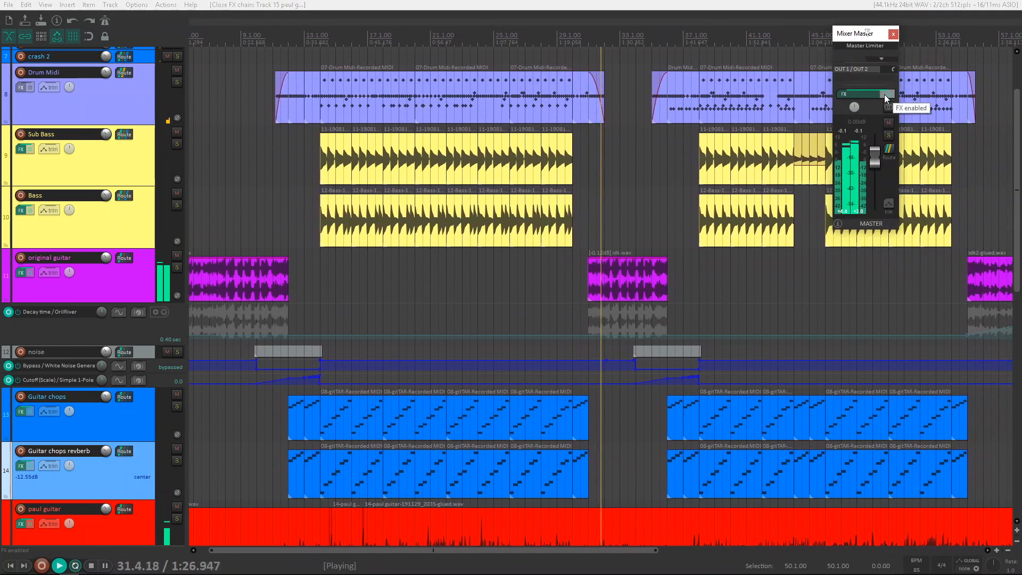
click(867, 93)
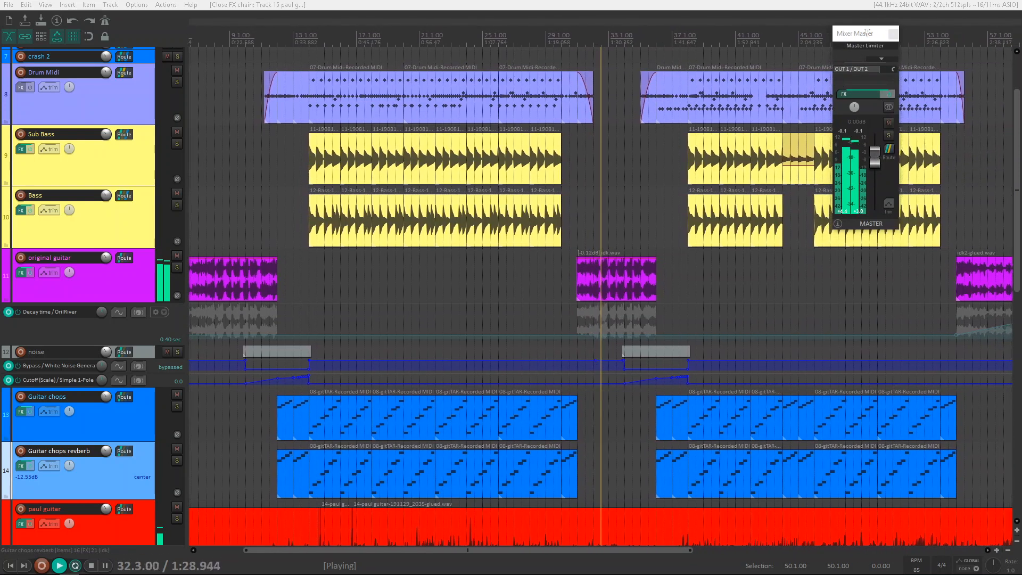
drag(1021, 234, 286, 61)
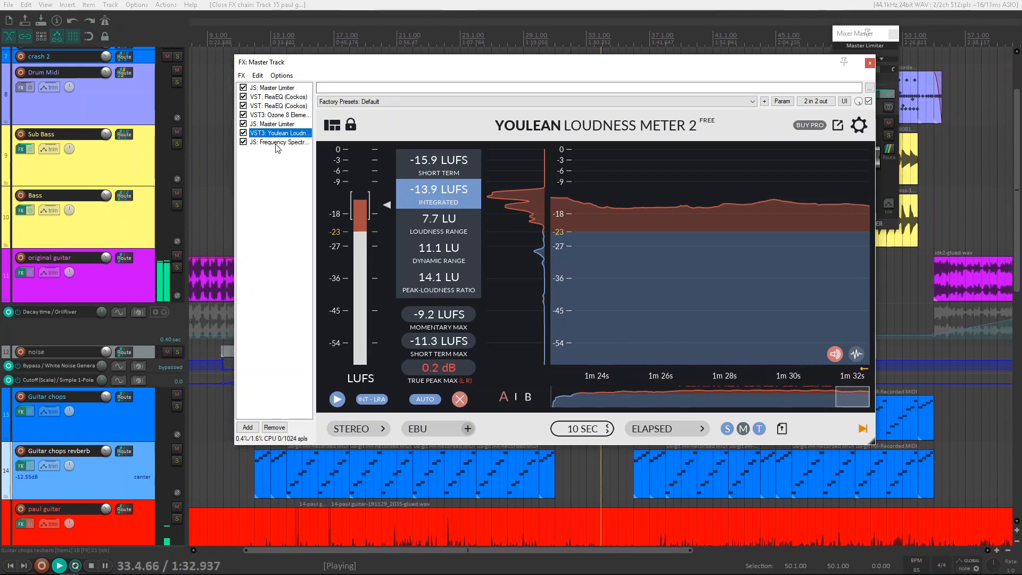
click(277, 143)
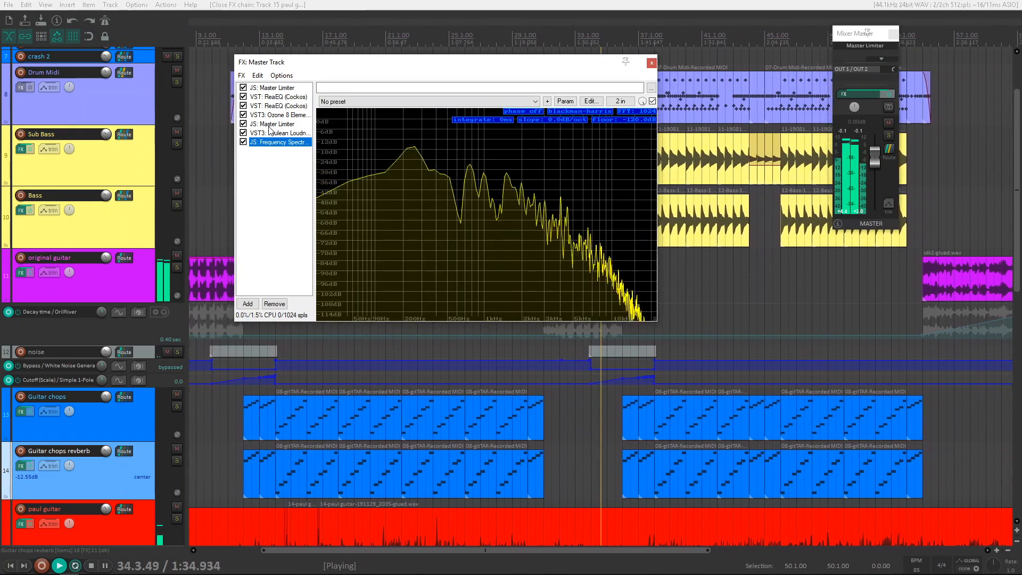
click(272, 115)
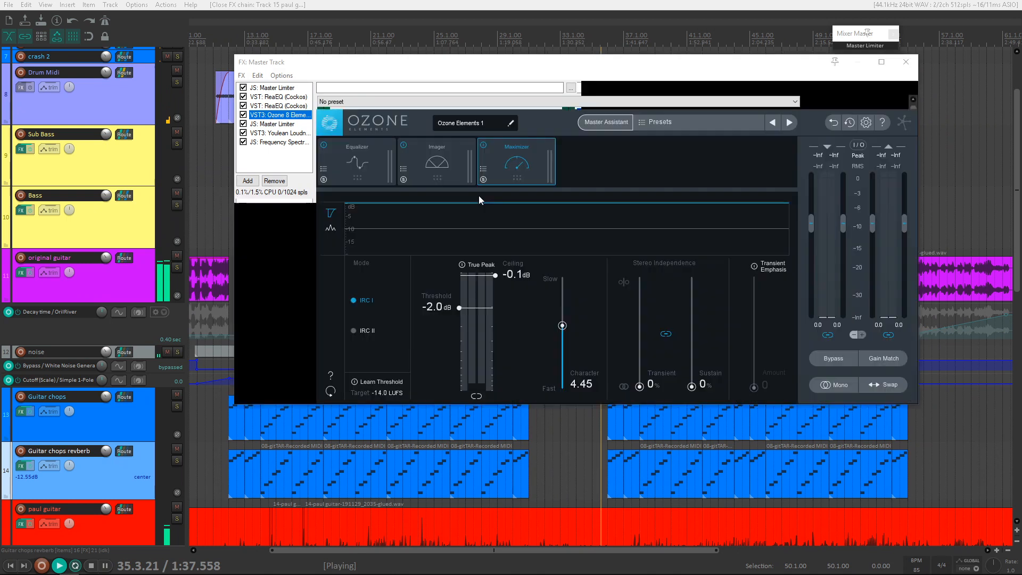
click(282, 106)
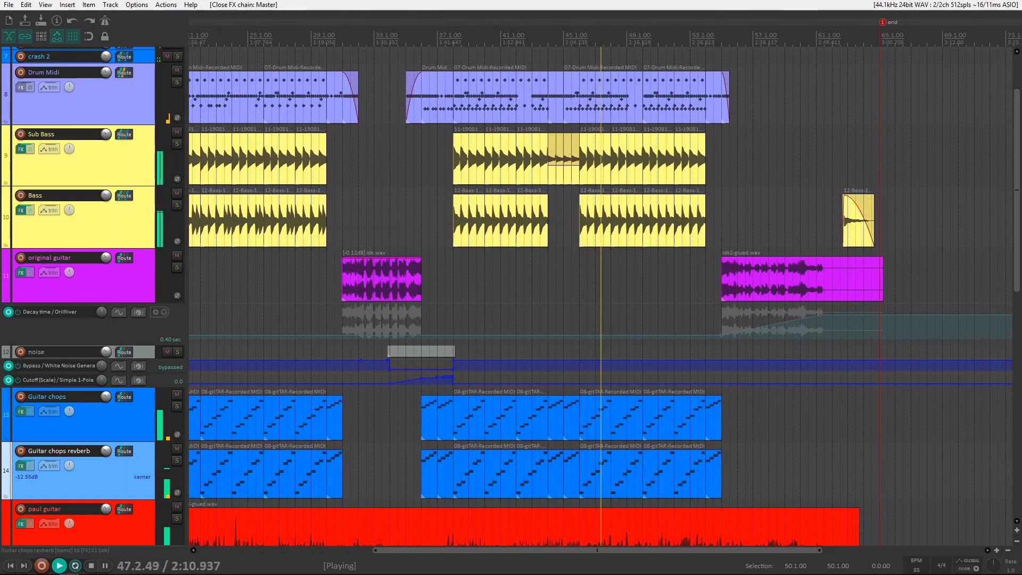
scroll(116, 342, down, 2)
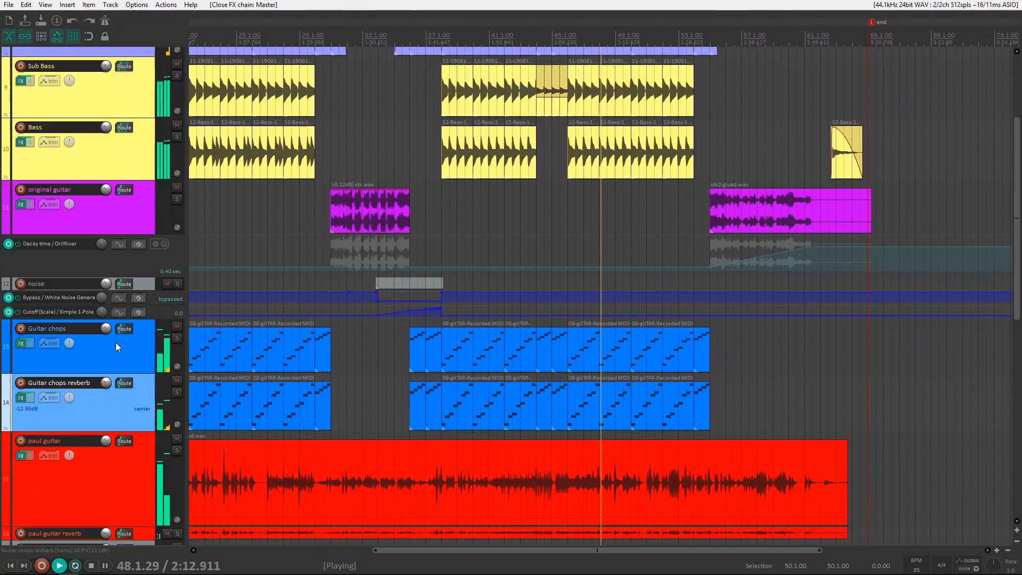
scroll(116, 343, down, 2)
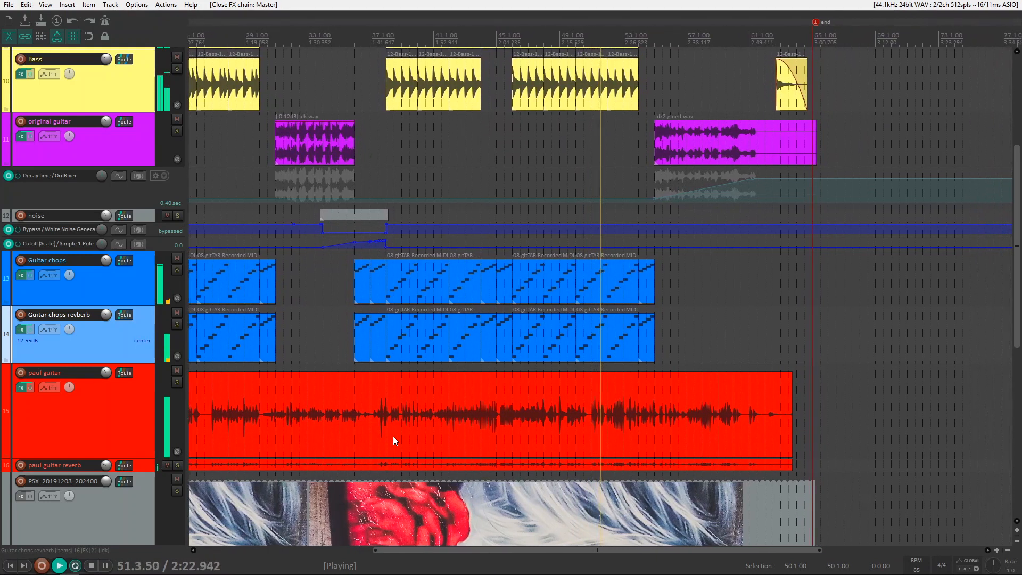
scroll(393, 436, up, 2)
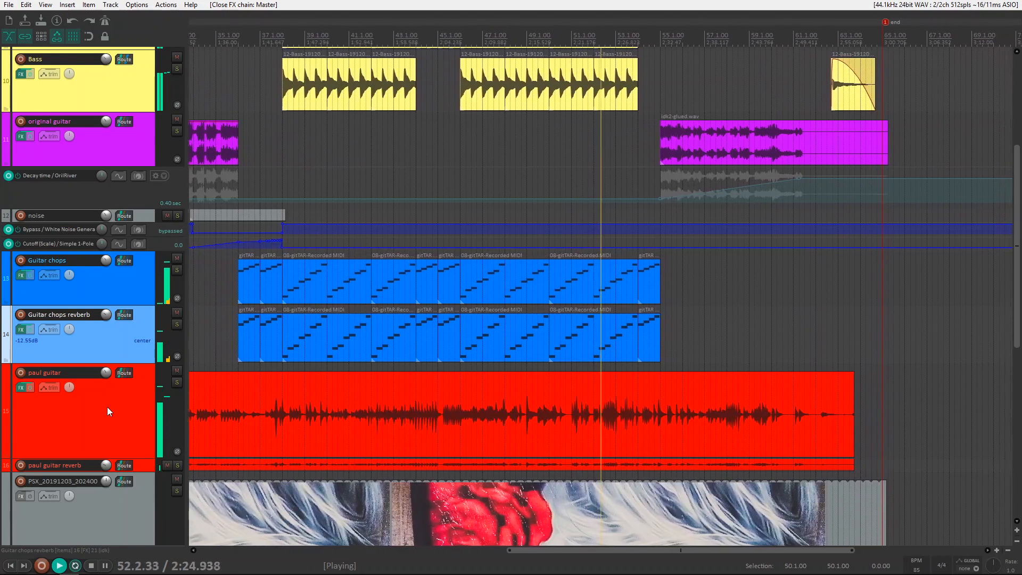
scroll(107, 406, up, 2)
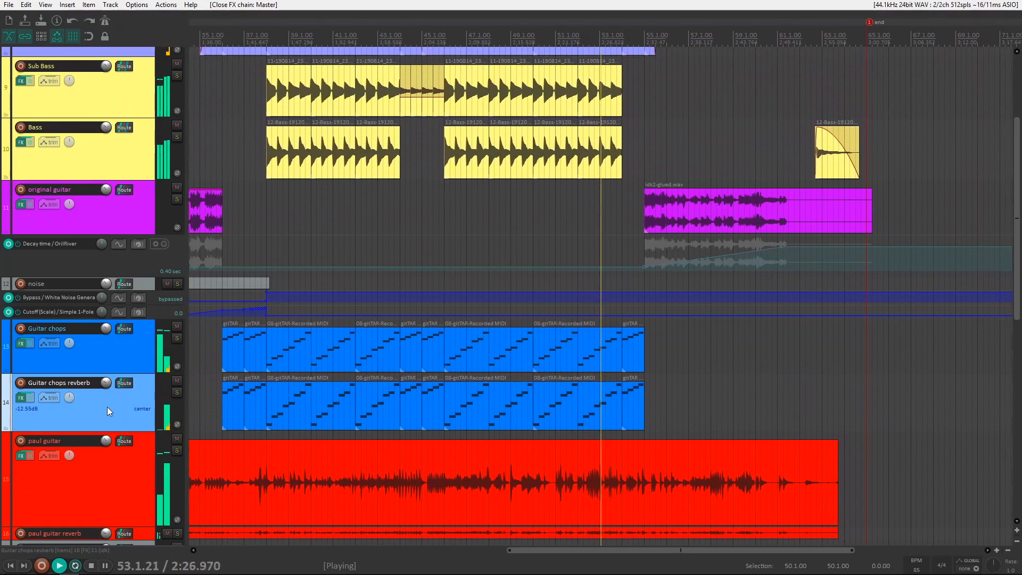